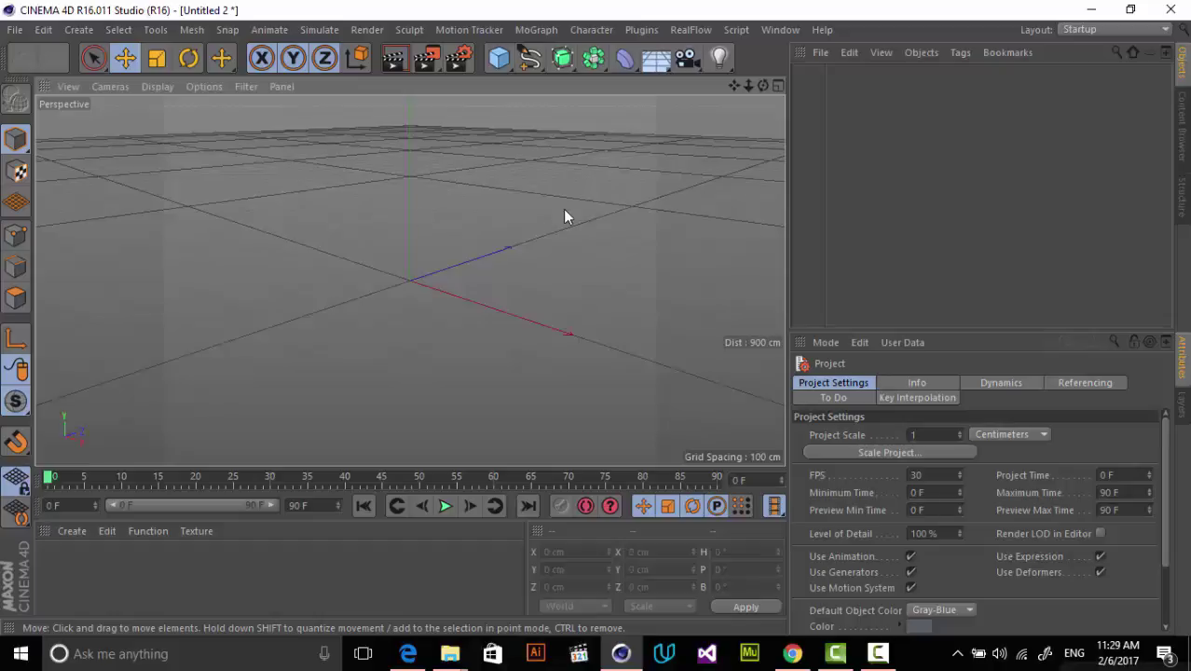
Set the render output resolution to the Film/Video HDV 1080 25 preset.
left_click(458, 58)
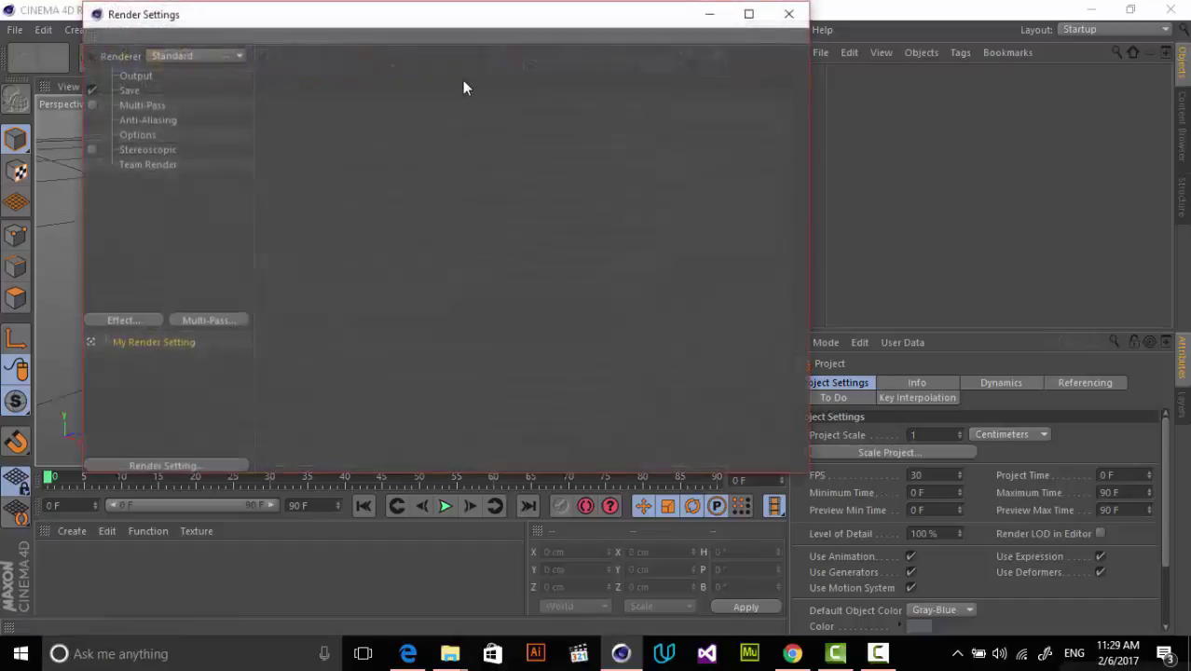
left_click(140, 77)
left_click(275, 76)
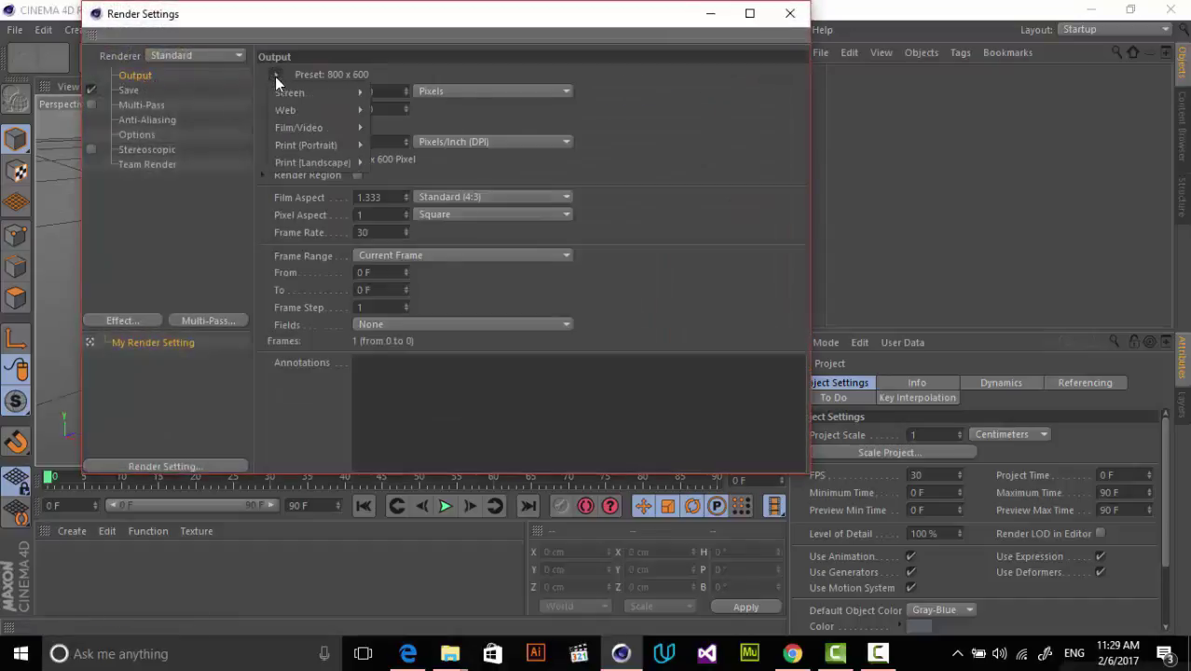
mouse_move(328, 129)
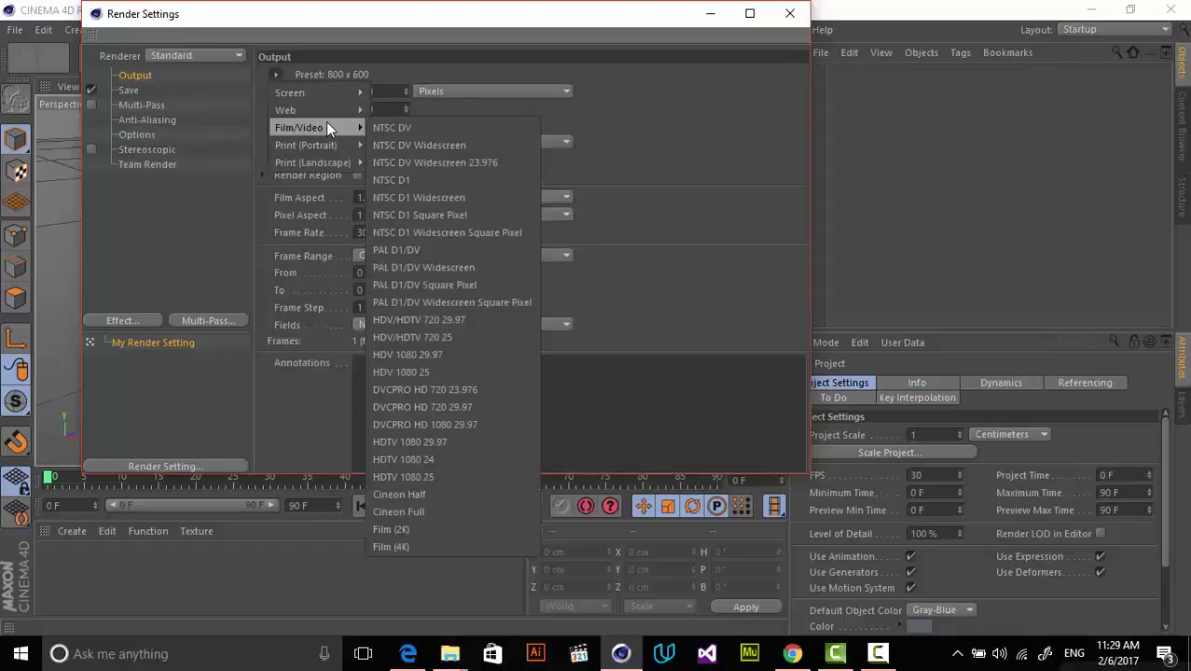
left_click(431, 372)
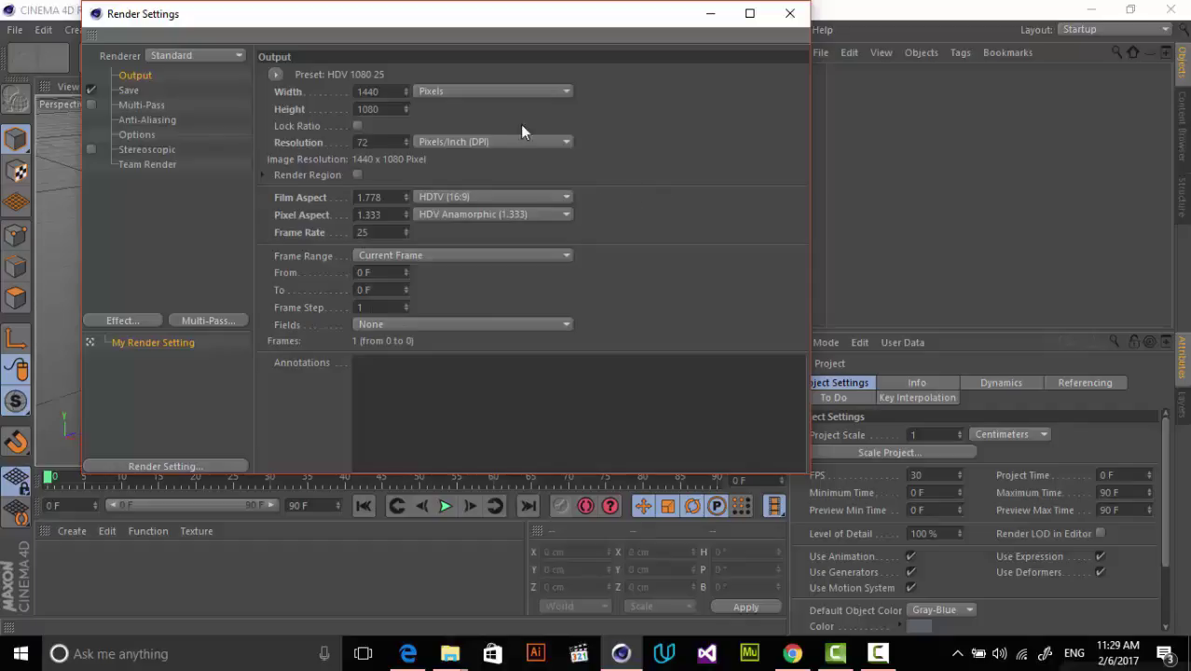
Add Ambient Occlusion and Global Illumination as render effects.
left_click(137, 317)
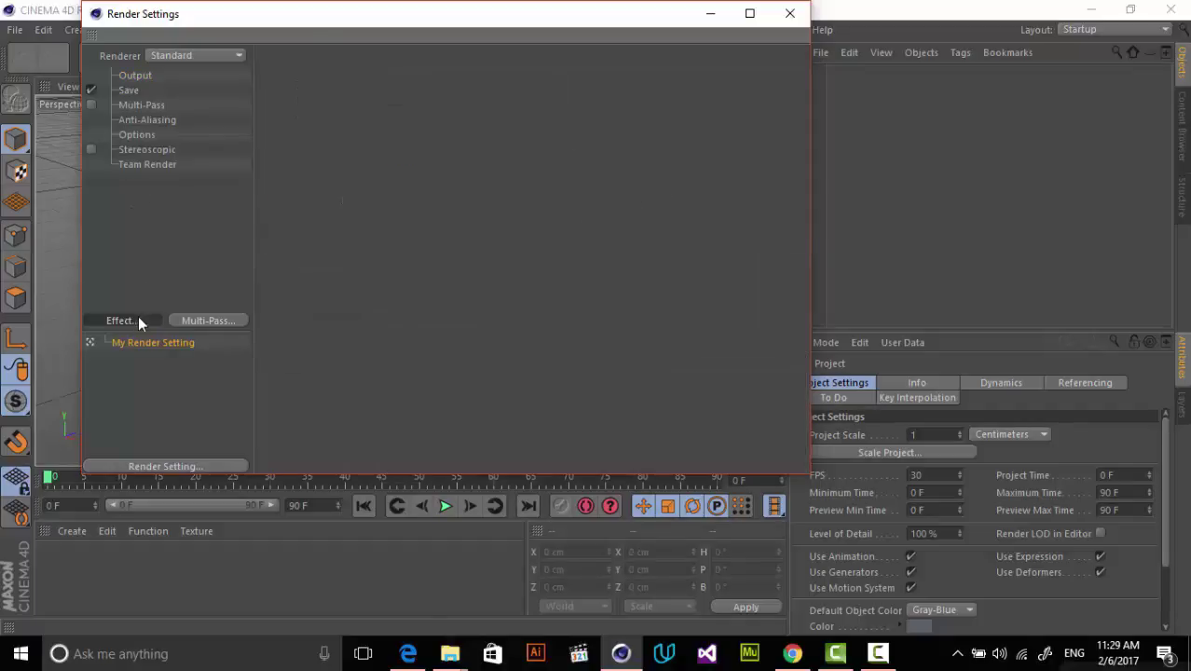
left_click(246, 243)
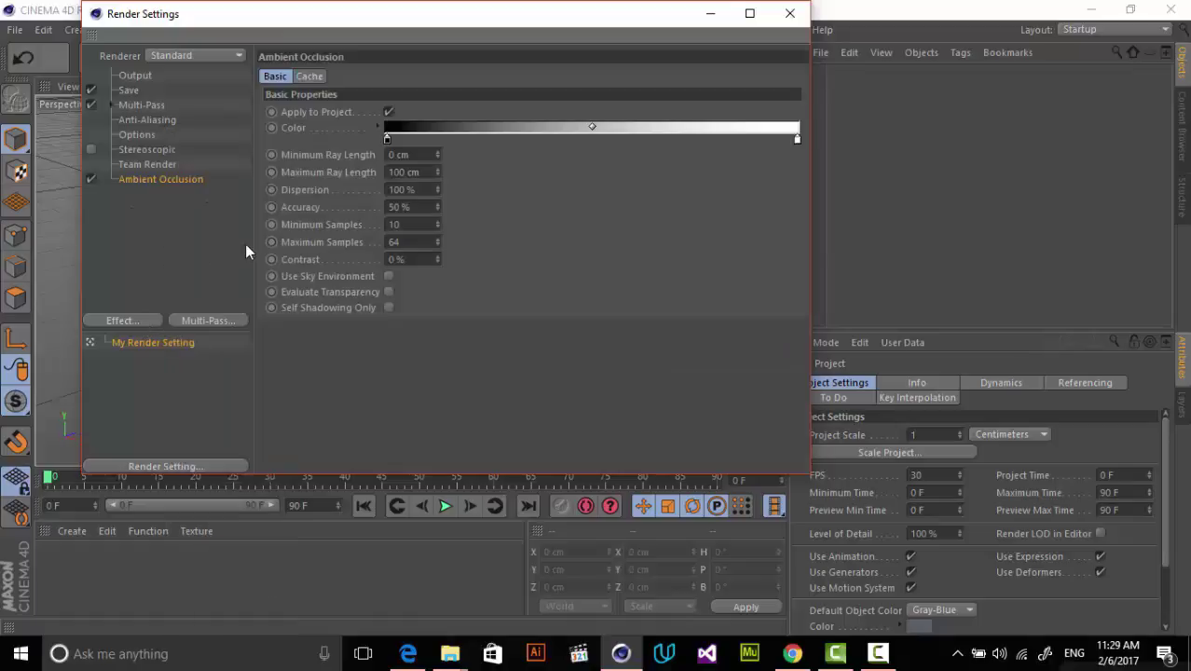
left_click(140, 319)
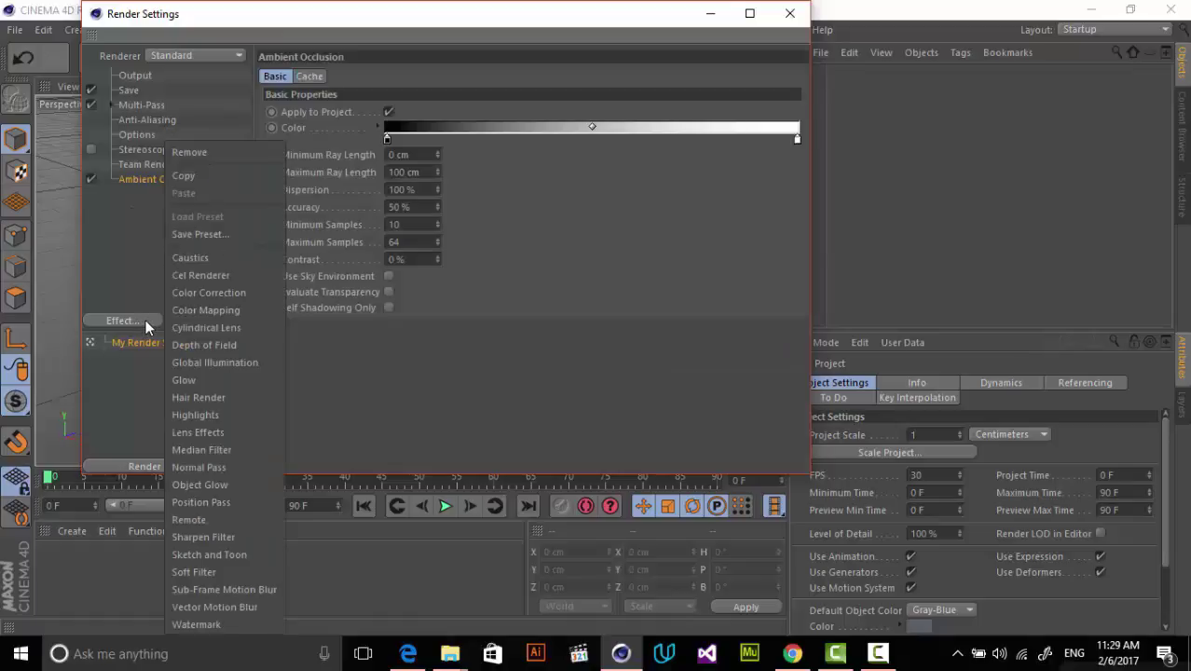
left_click(233, 367)
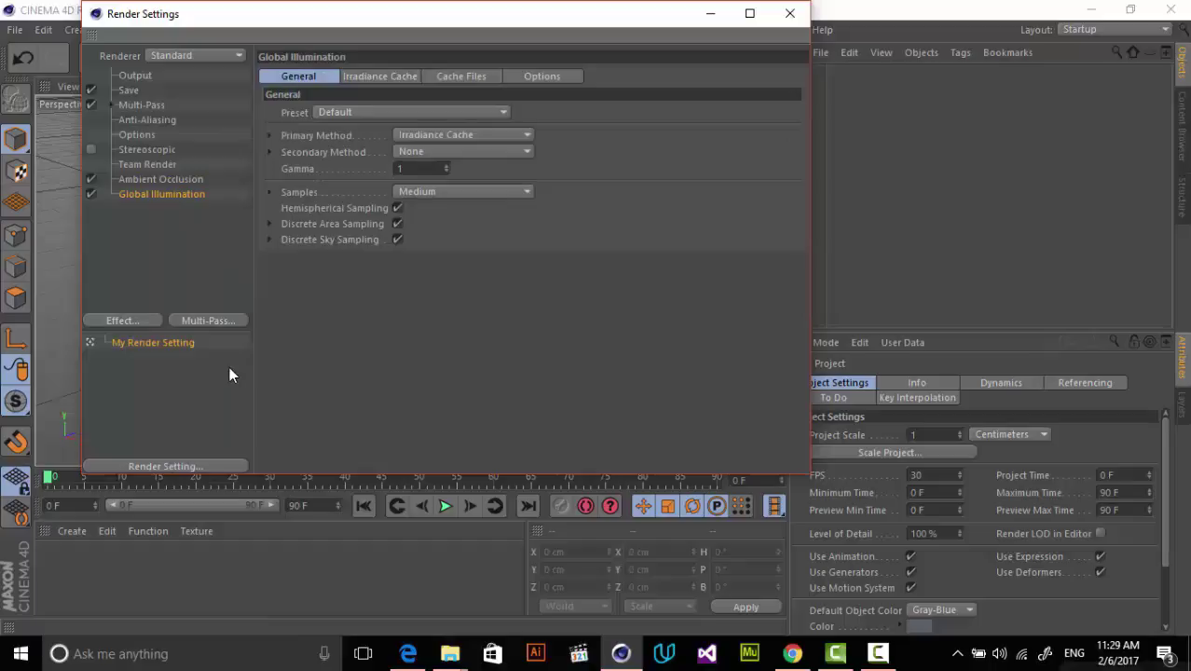
Turn off saving of the rendered image and close Render Settings.
left_click(131, 92)
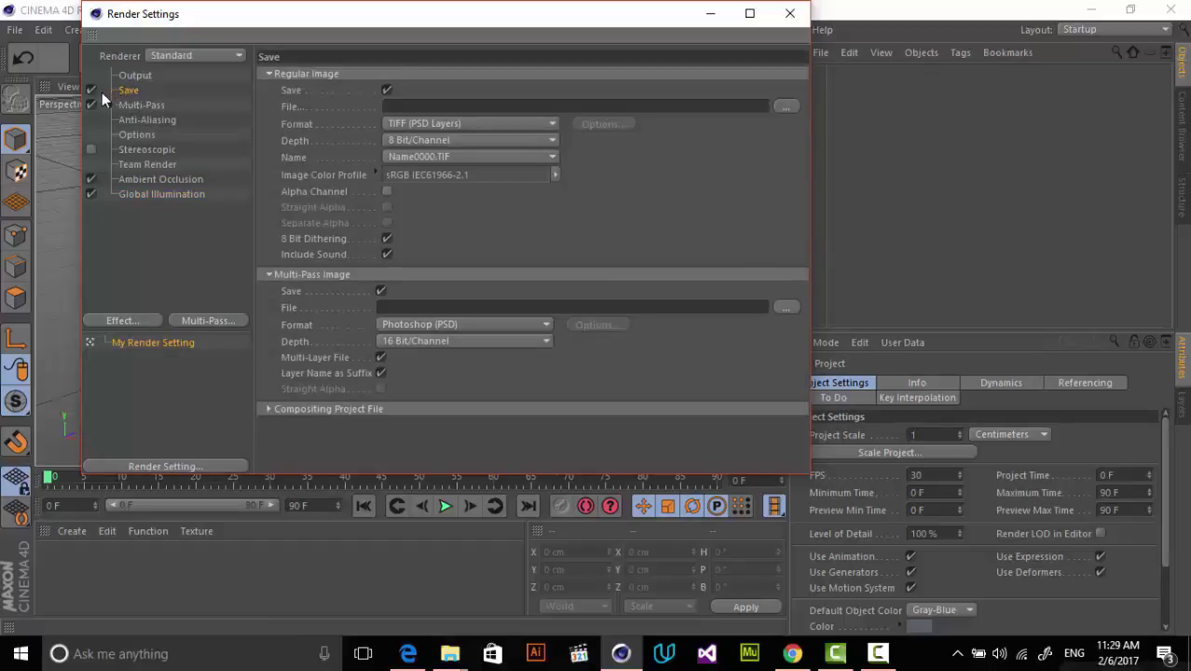
left_click(91, 89)
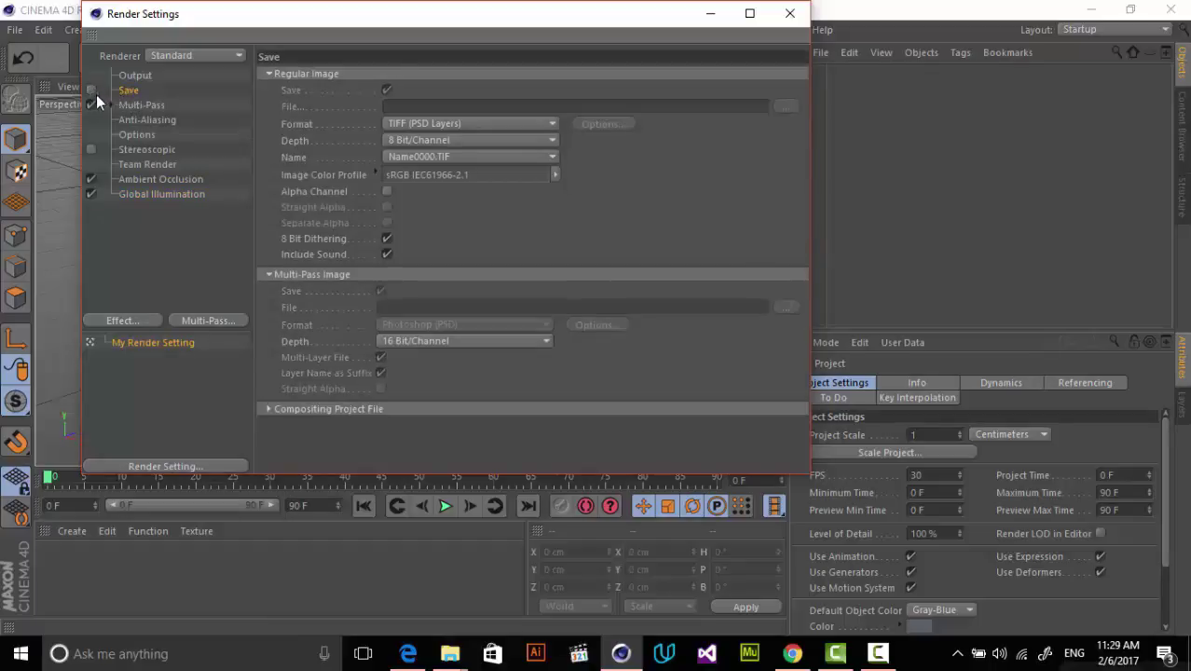
left_click(792, 14)
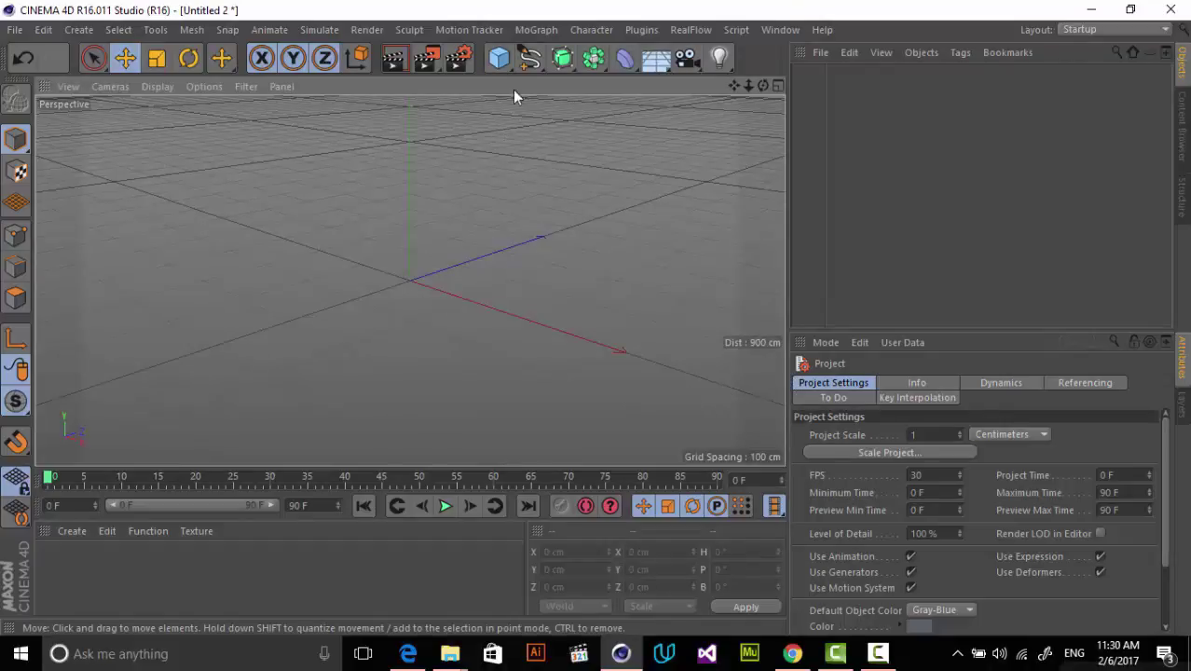
Add a 400 × 400 cm Plane and give it a 90° pitch rotation so it stands upright.
left_click(500, 60)
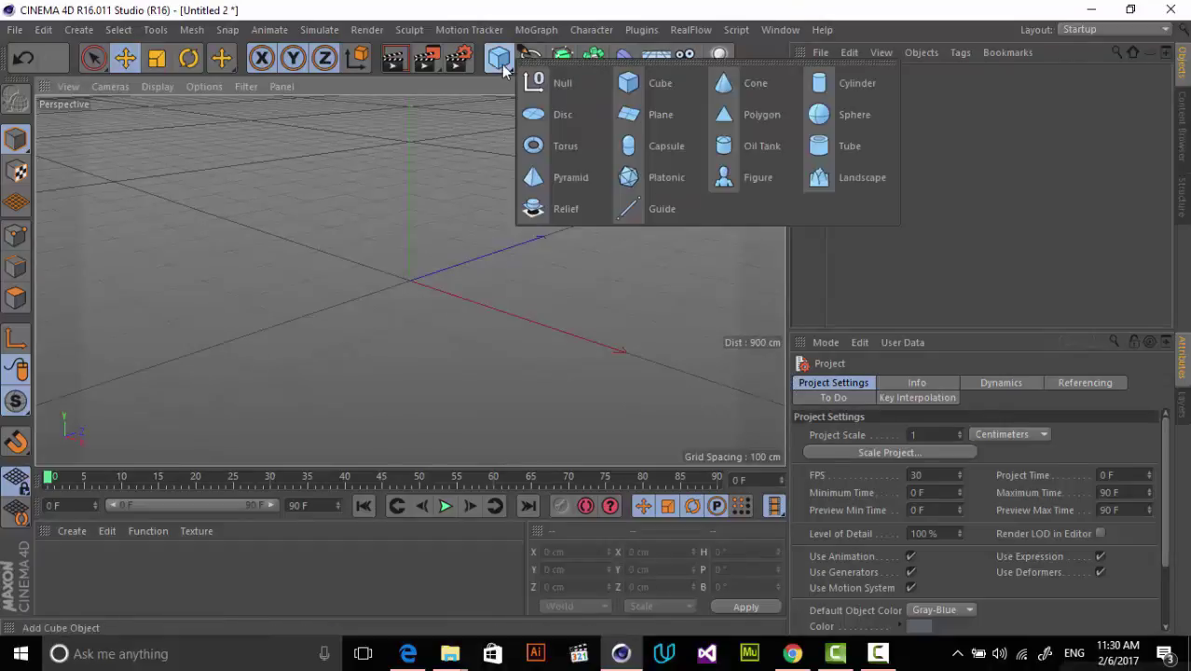
left_click(632, 124)
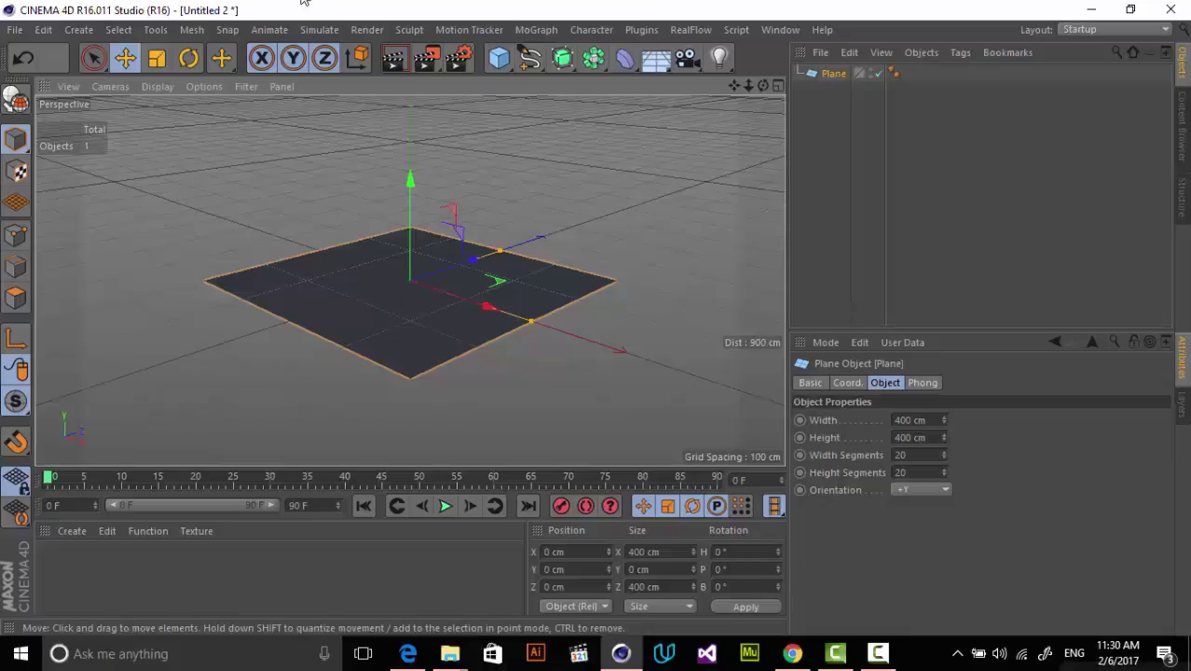
left_click(191, 59)
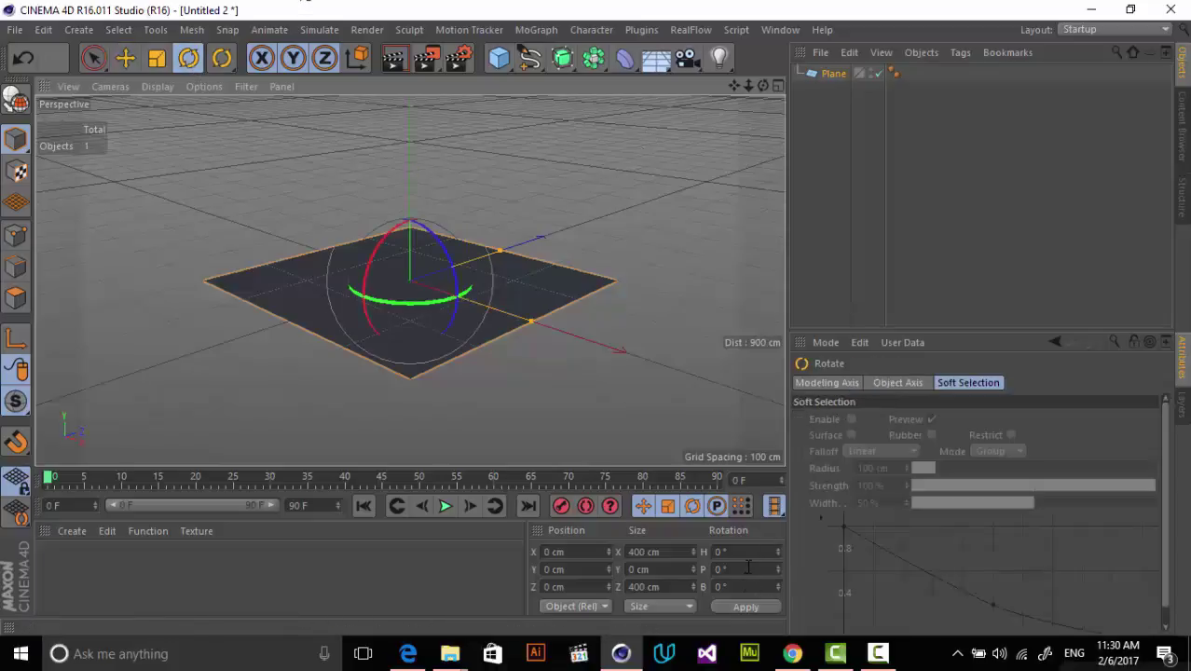
left_click(746, 570)
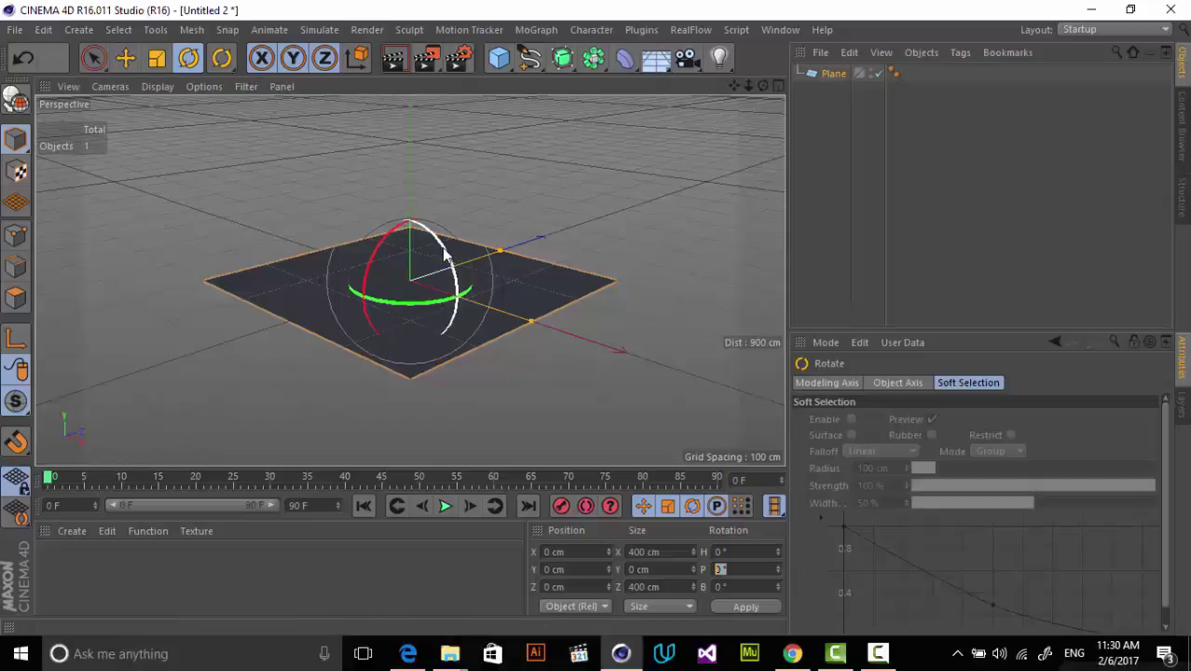
left_click_drag(410, 207, 459, 287)
key("ctrl+z")
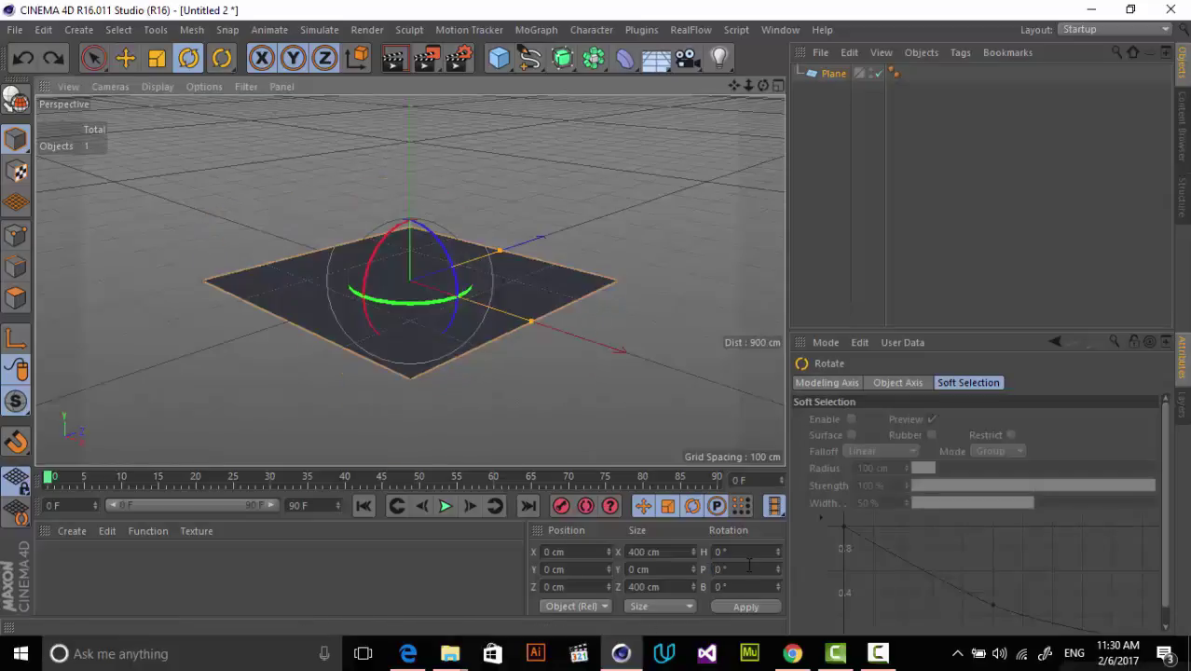
type("90")
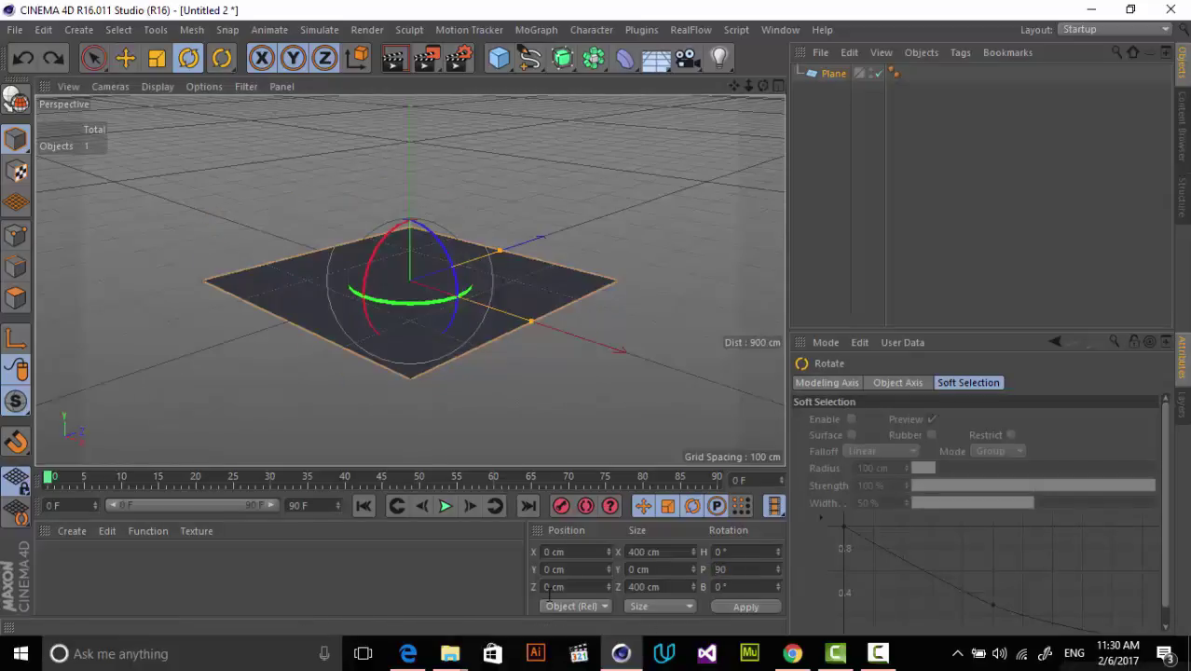
key("Return")
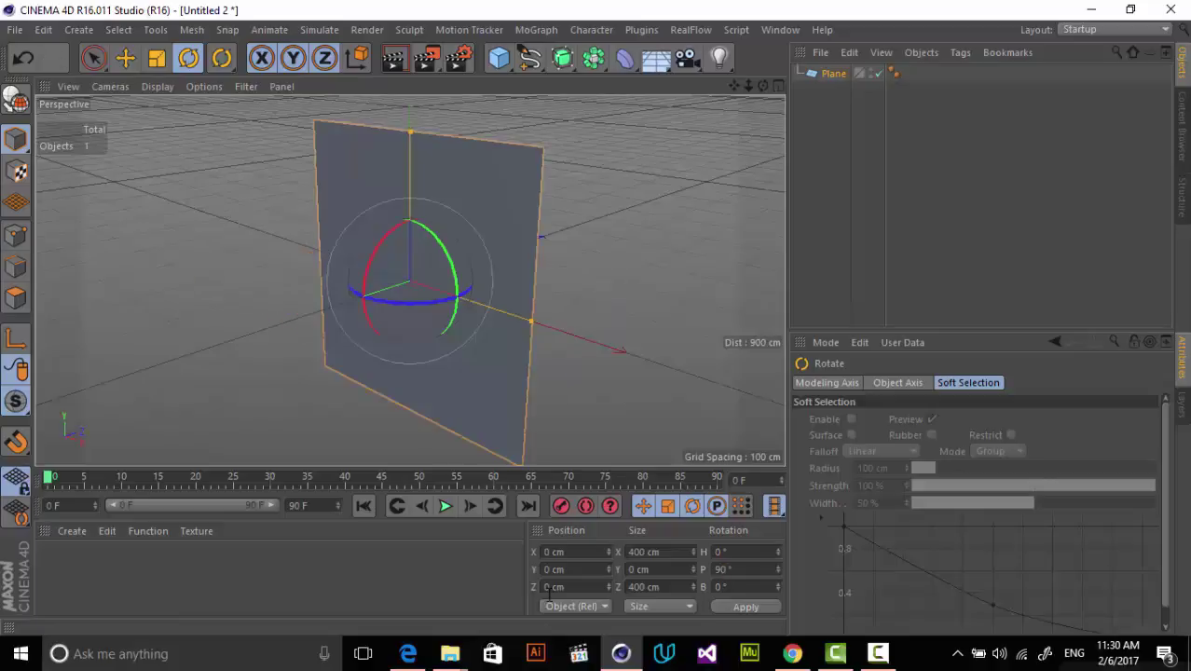
left_click(555, 271)
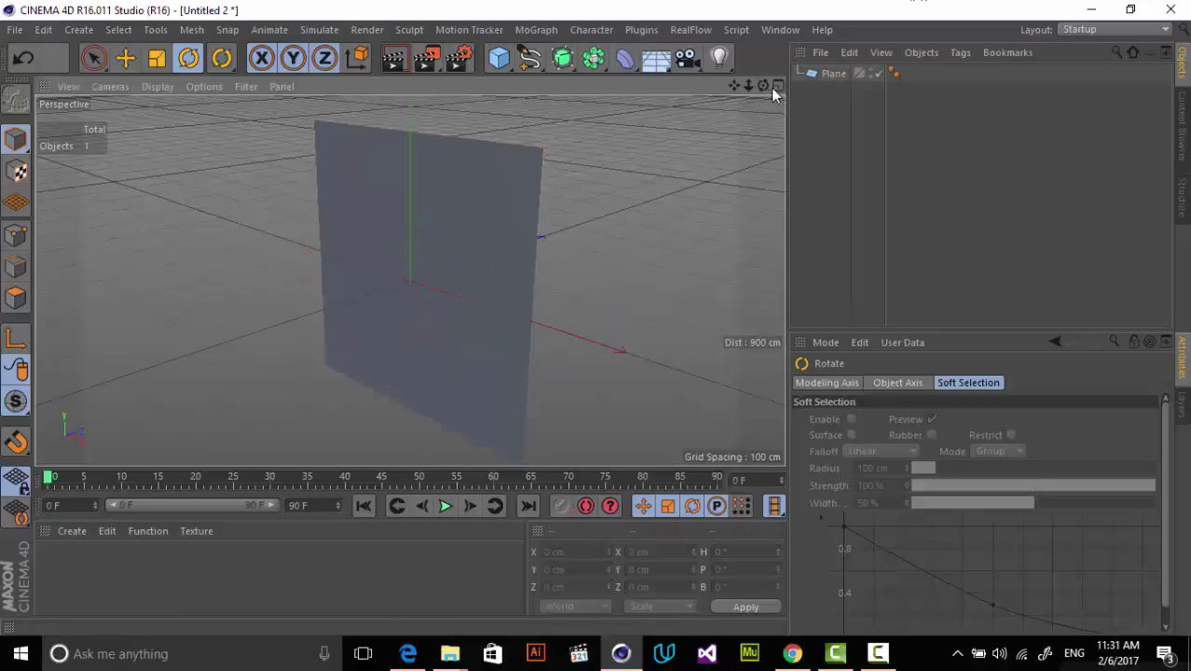
left_click_drag(763, 85, 522, 99)
Switch to the four-view layout and slide the plane sideways along X in the Top view.
left_click(410, 248)
left_click(661, 244)
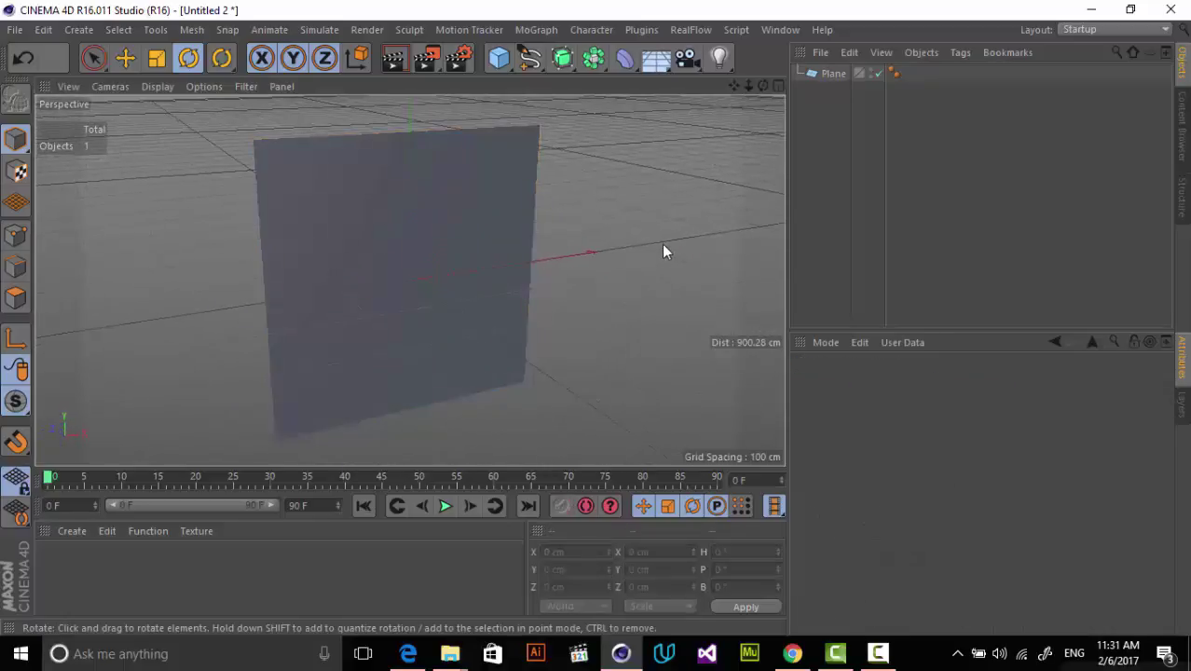
middle_click(663, 251)
left_click(613, 185)
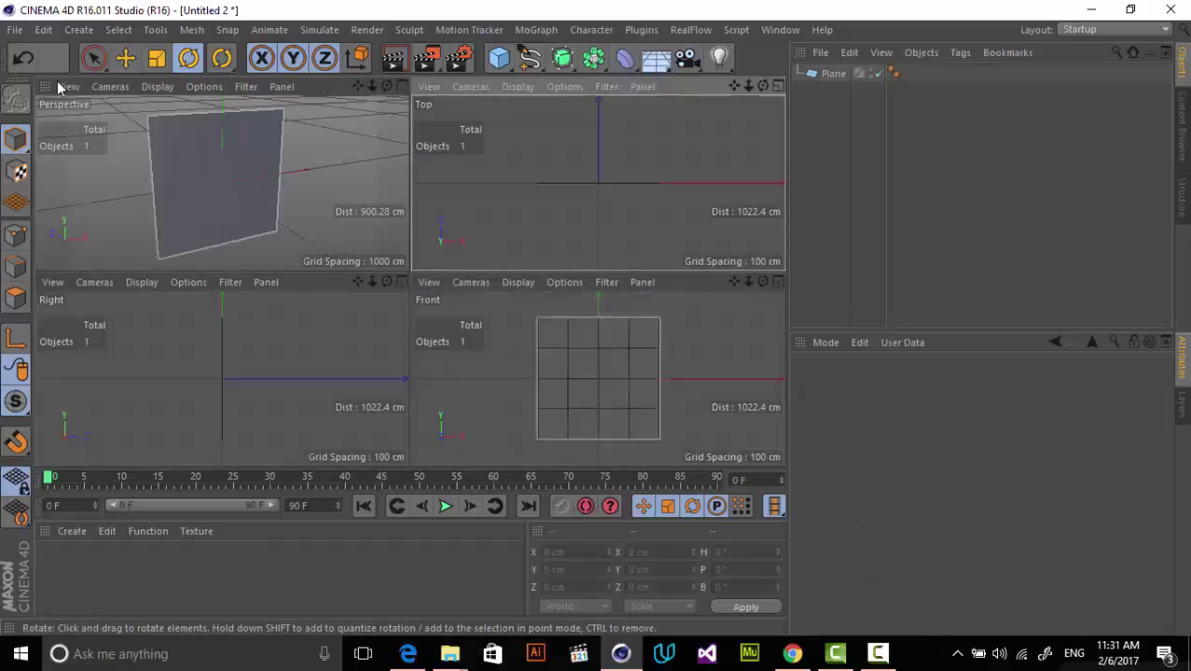
left_click(125, 58)
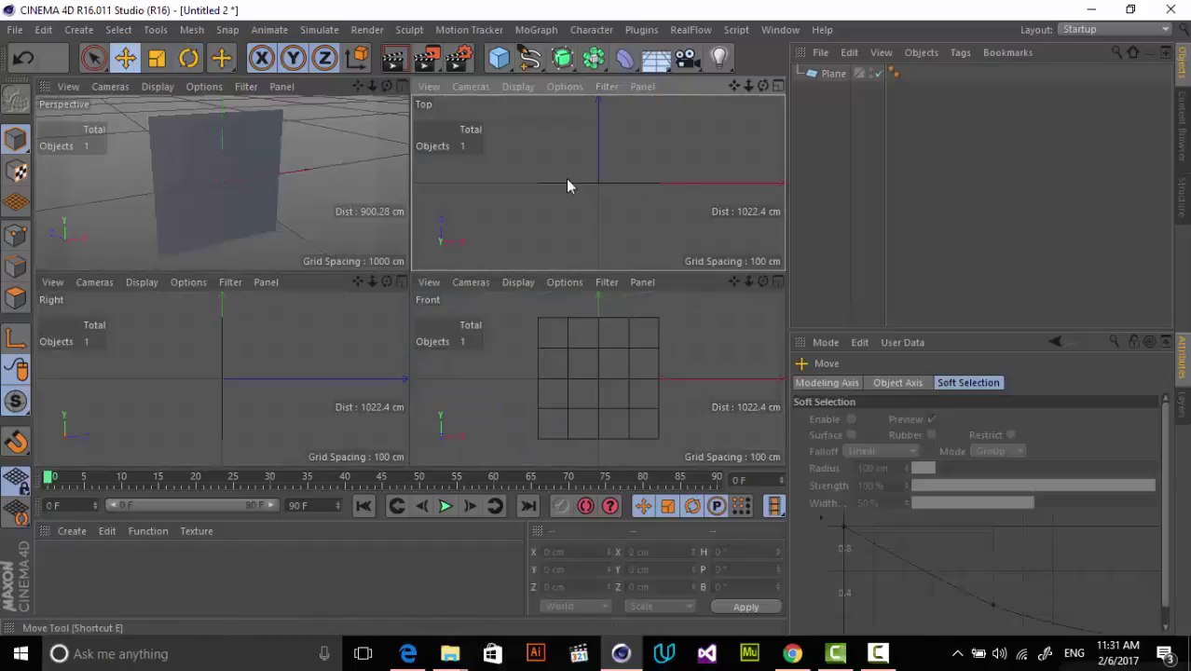
left_click(632, 186)
left_click_drag(642, 186, 778, 182)
Scale the plane up to about 1873 × 1436 cm in the Top and Front views.
key("t")
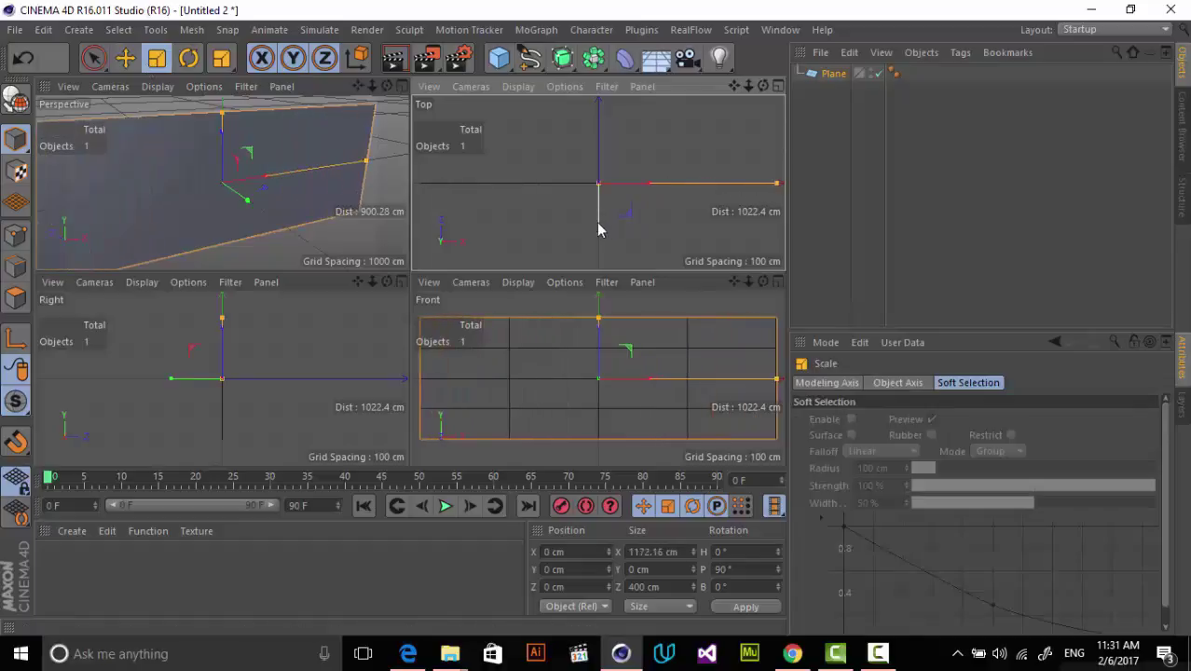
left_click_drag(596, 222, 602, 270)
left_click_drag(633, 402, 650, 402)
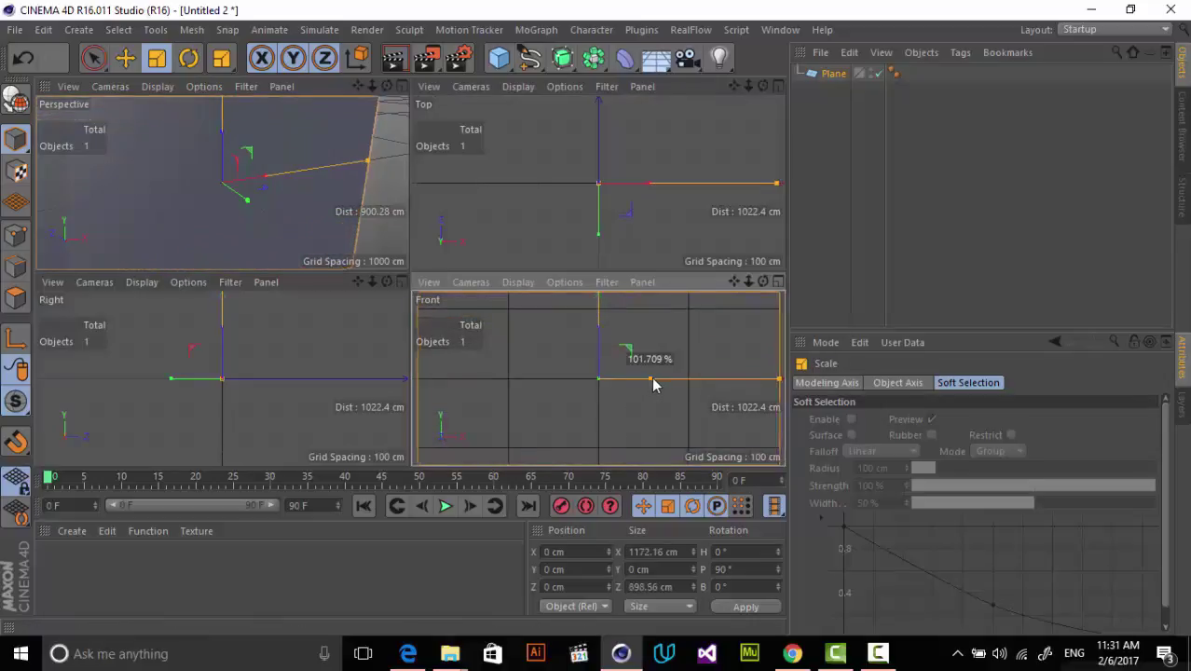
mouse_move(654, 385)
left_mouse_down()
mouse_move(673, 379)
mouse_move(665, 367)
left_mouse_up()
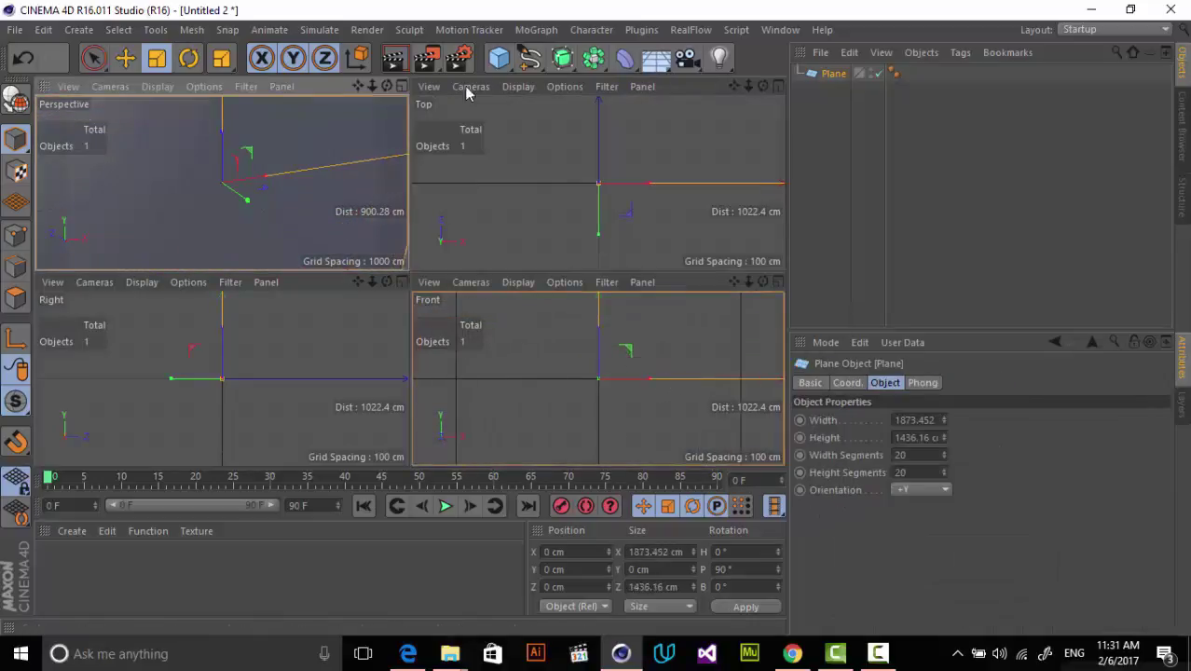
Add a camera to the scene and orbit the perspective view edge-on to the plane.
left_click(686, 58)
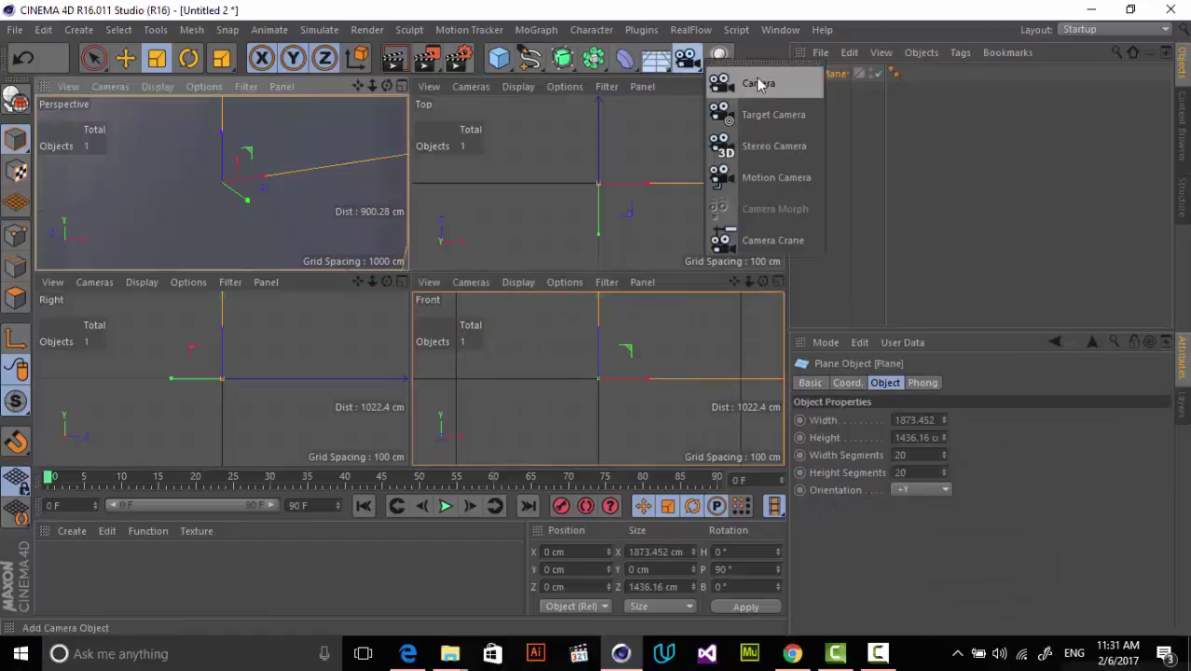
left_click(760, 84)
left_click(834, 91)
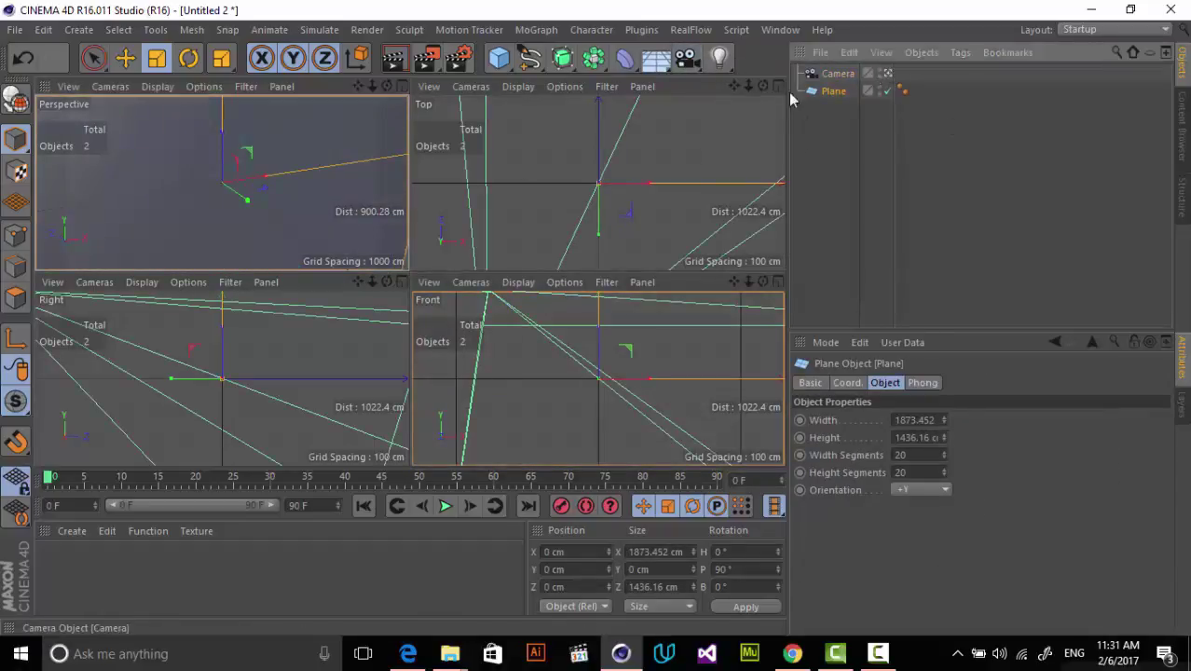
left_click_drag(224, 181, 207, 169, "alt")
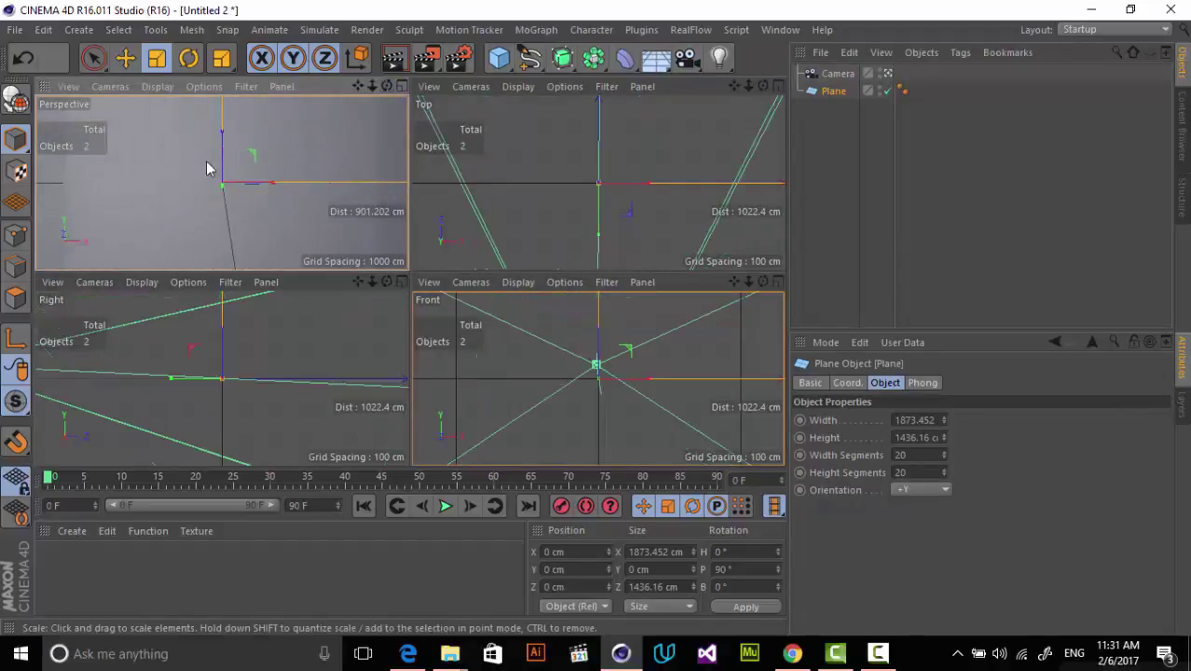
mouse_move(358, 87)
left_mouse_down()
mouse_move(373, 87)
mouse_move(359, 87)
left_mouse_up()
left_click(641, 168)
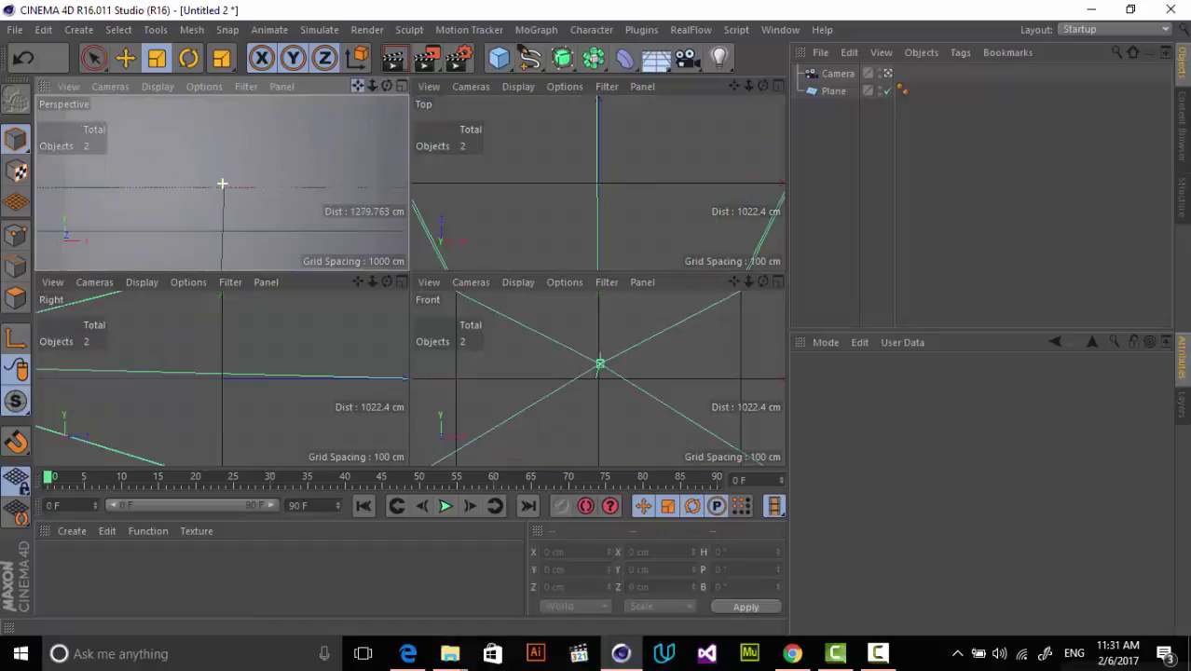
left_click_drag(359, 87, 364, 174)
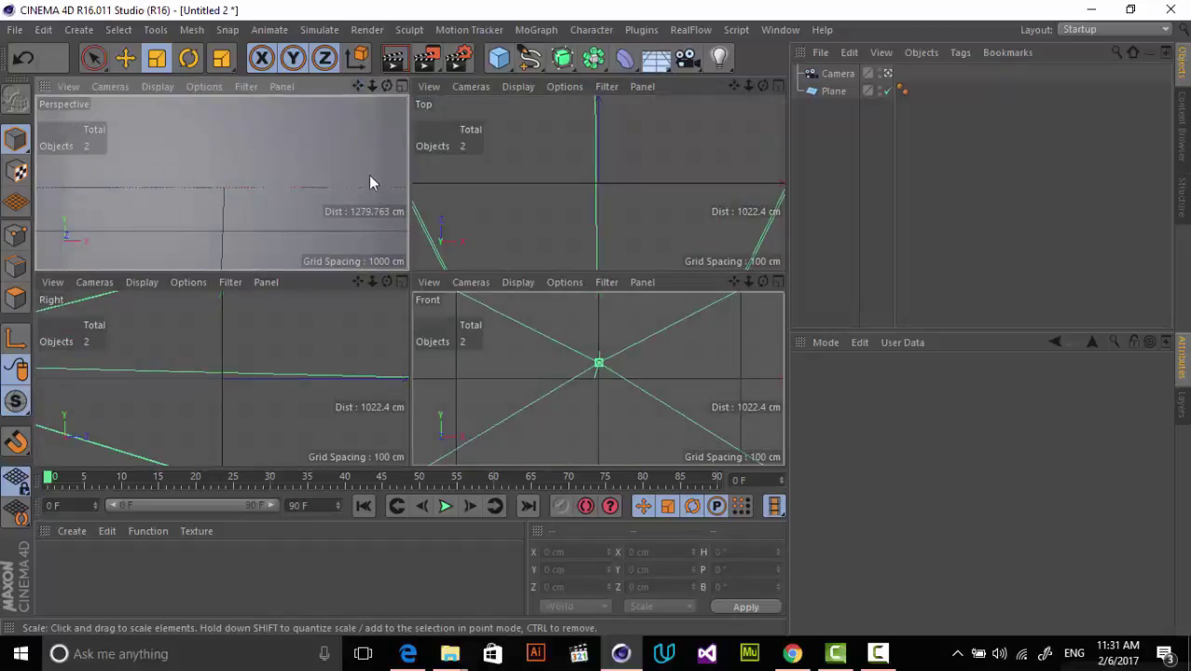
Rename the plane to 'BG' and make it an editable polygon object.
left_click(354, 160)
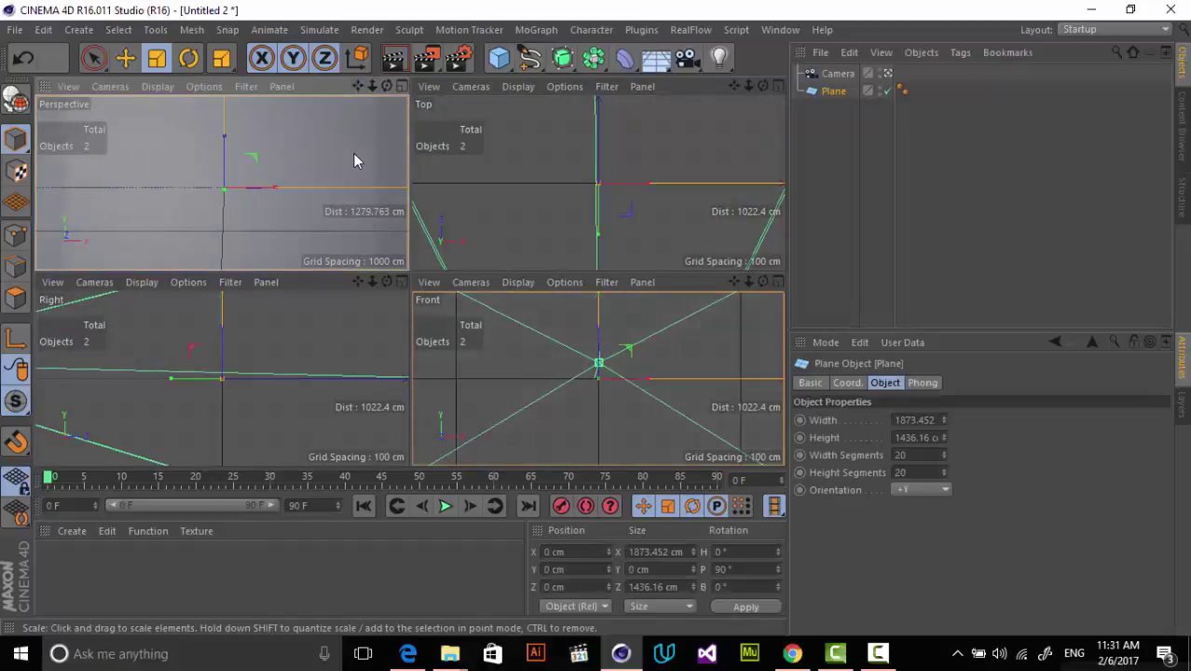
double_click(835, 91)
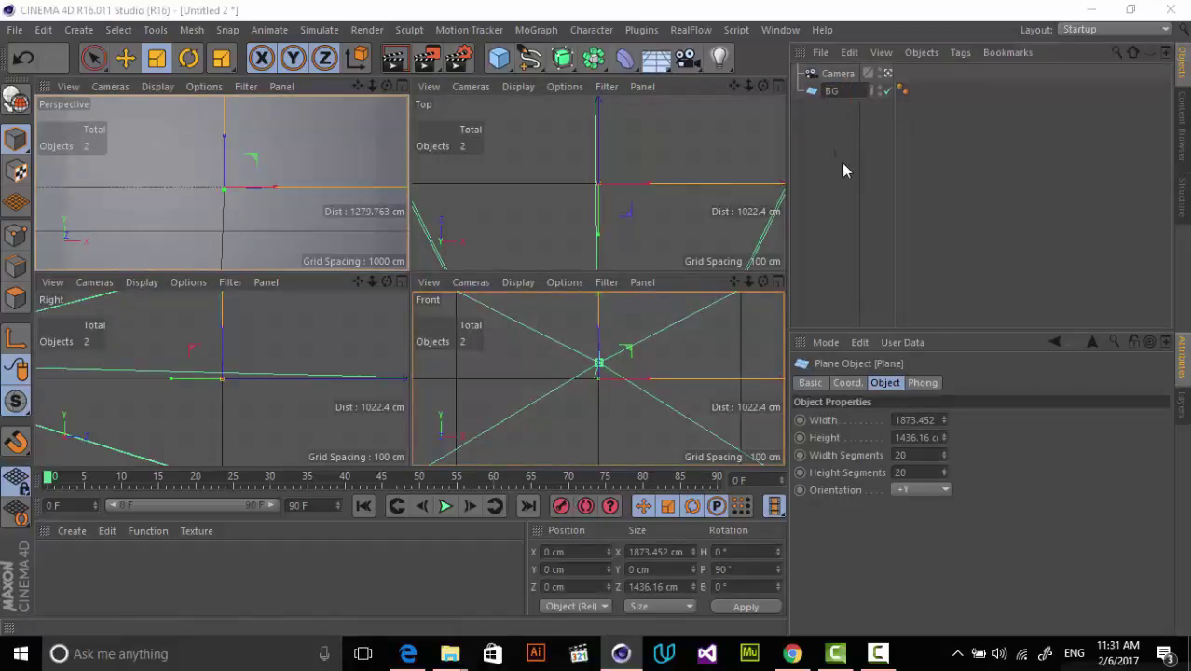
type("BG")
key("Return")
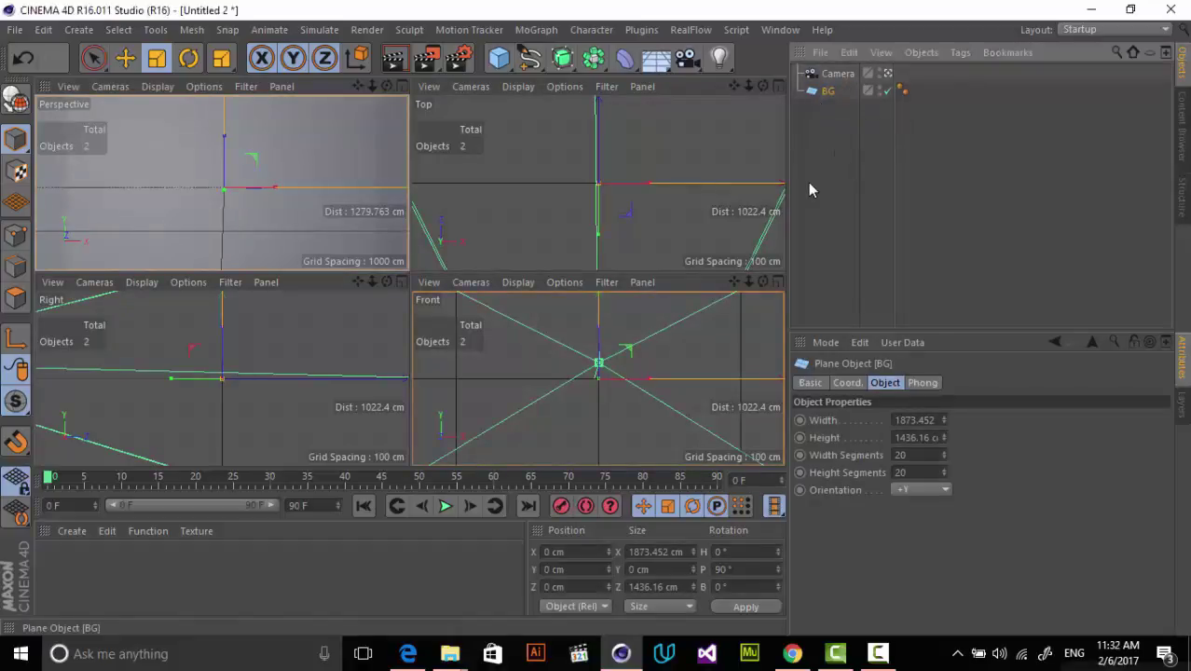
key("c")
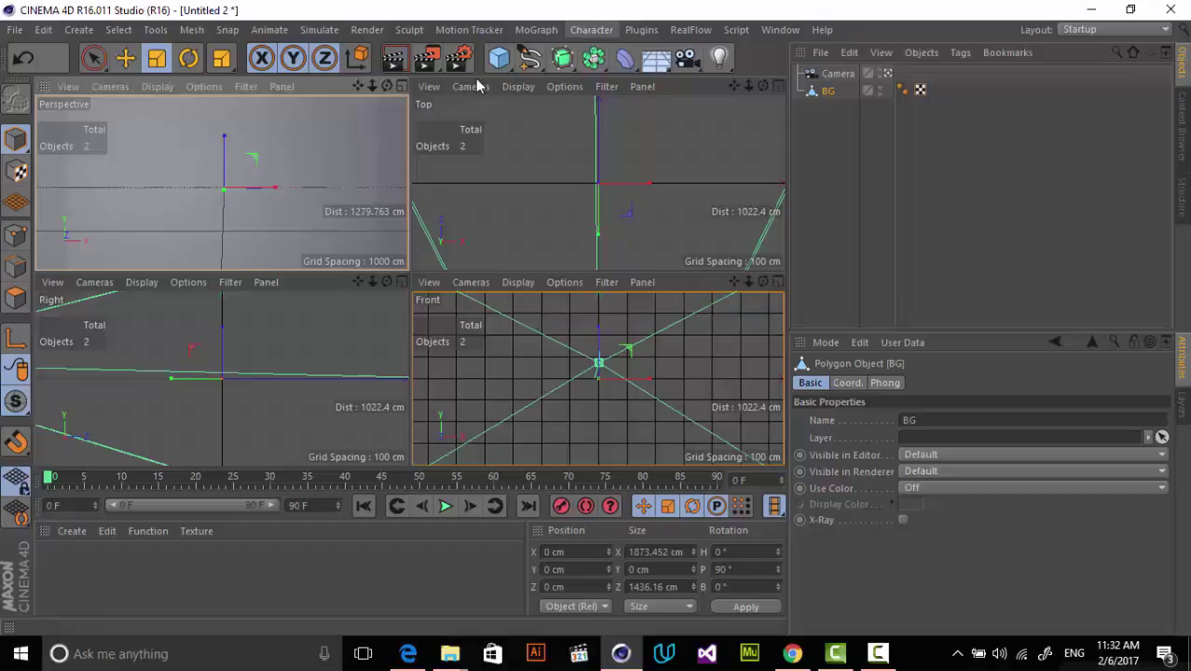
Add a MoText object and move it along Z in the Top view.
left_click(535, 29)
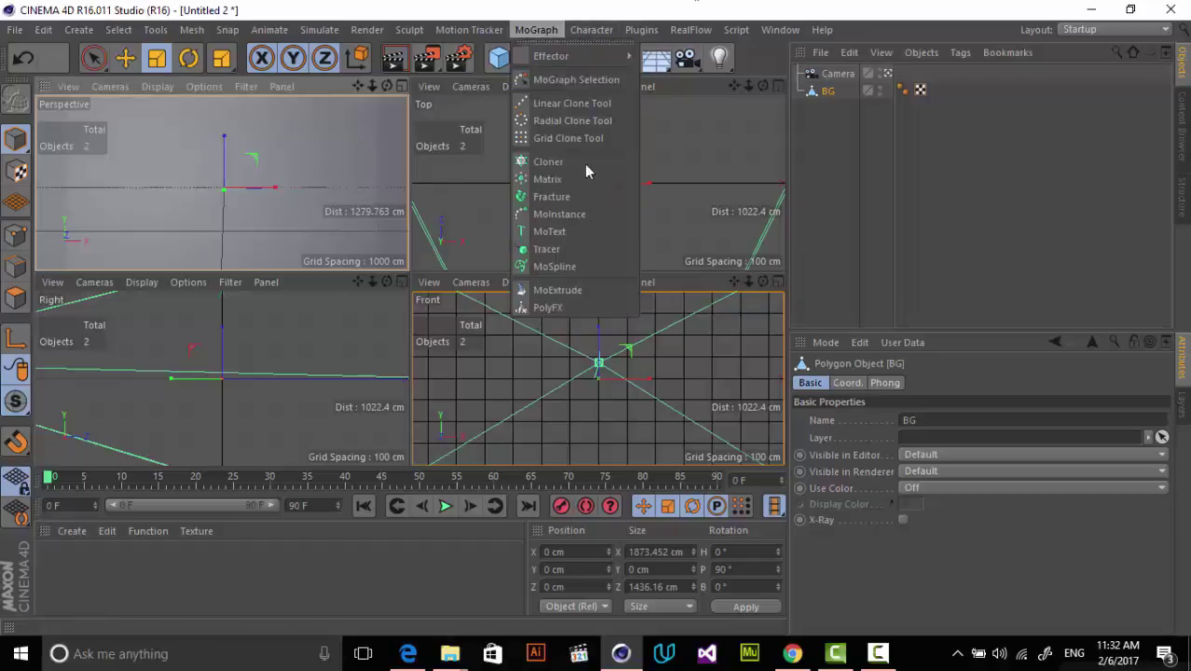
left_click(574, 233)
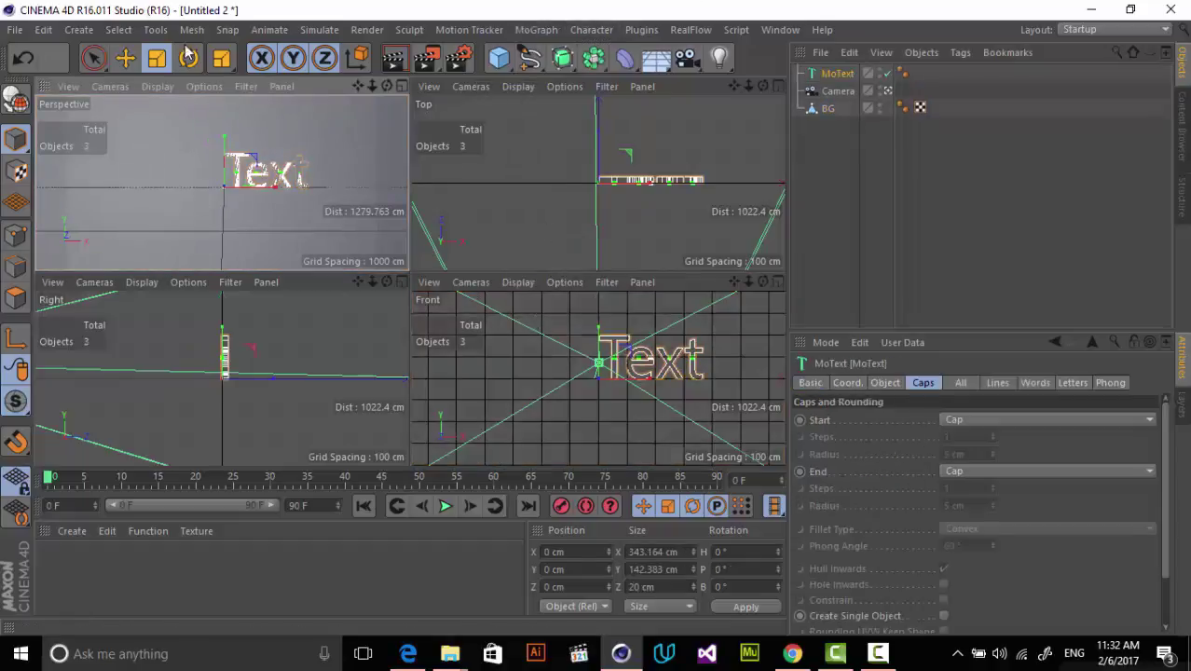
key("e")
left_click_drag(270, 390, 263, 390)
left_click(669, 156)
scroll(649, 174, "up", 3)
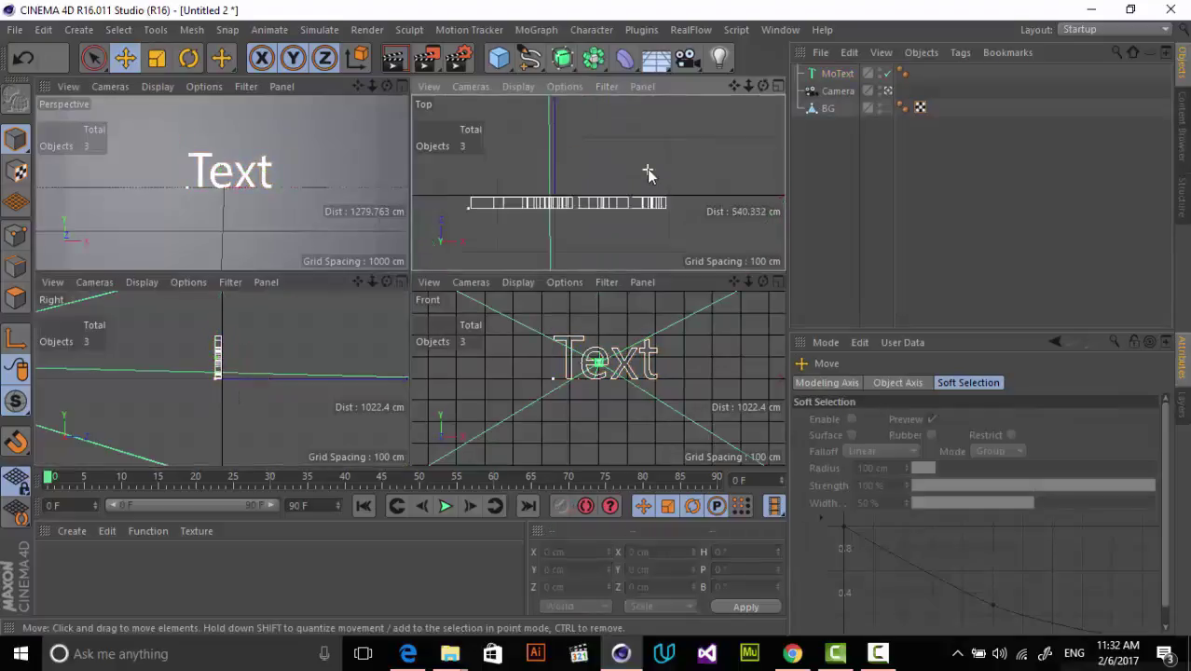
scroll(650, 198, "down", 5)
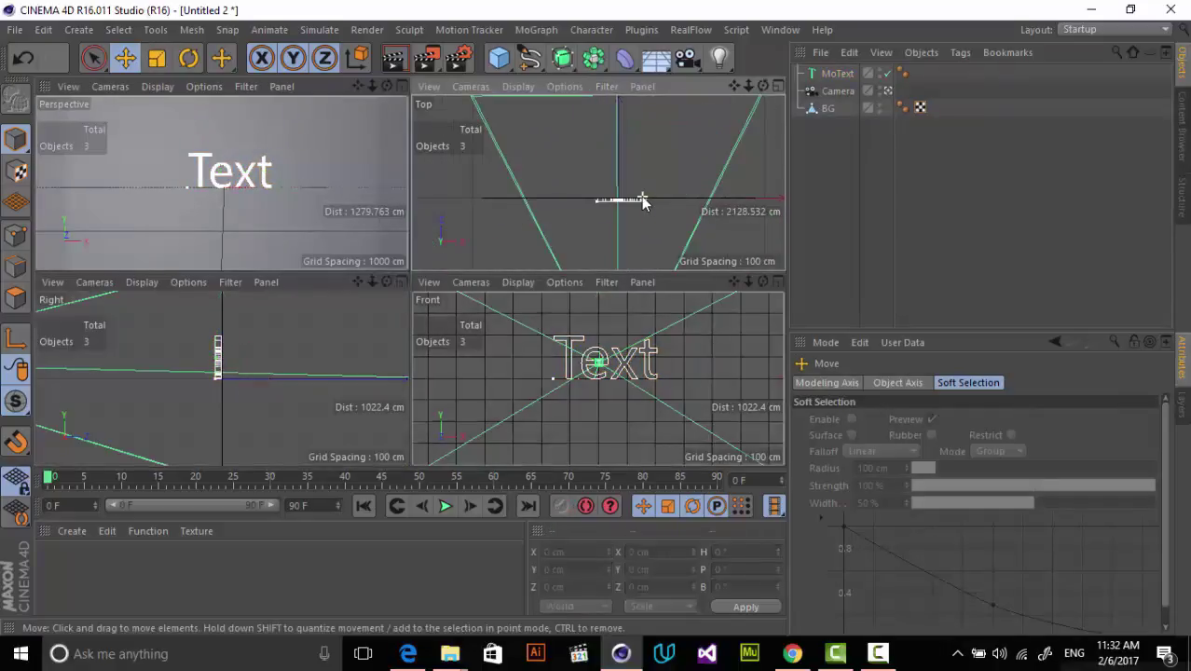
scroll(641, 199, "up", 10)
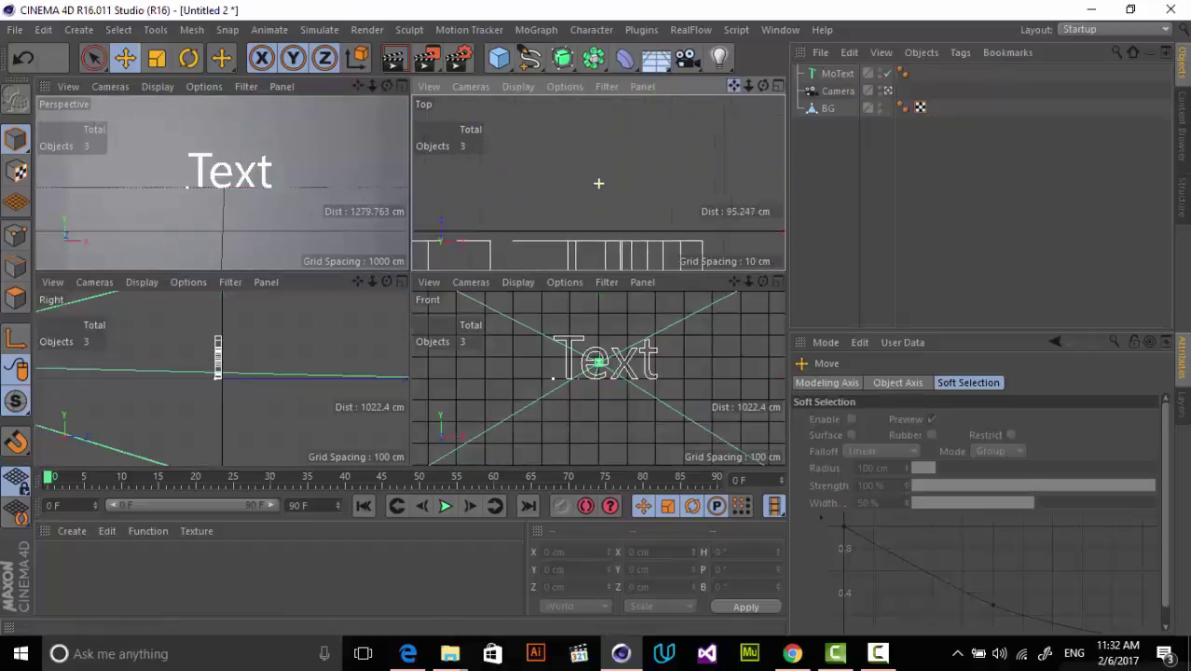
middle_click_drag(752, 182, 727, 104, "alt")
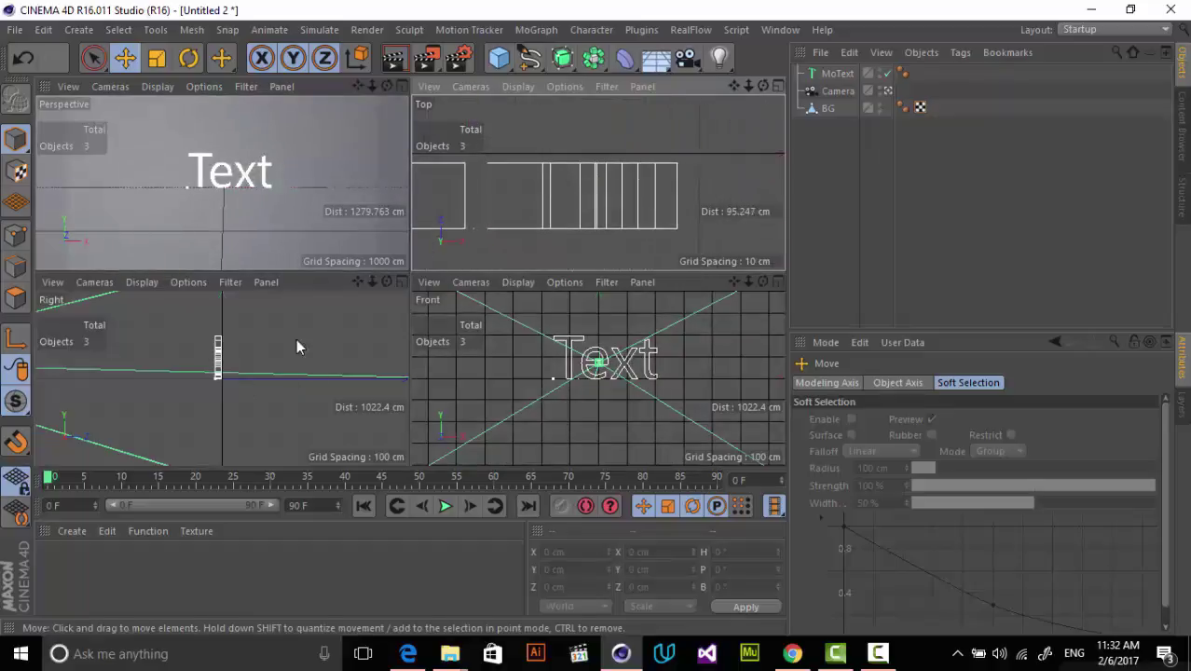
scroll(529, 194, "down", 4)
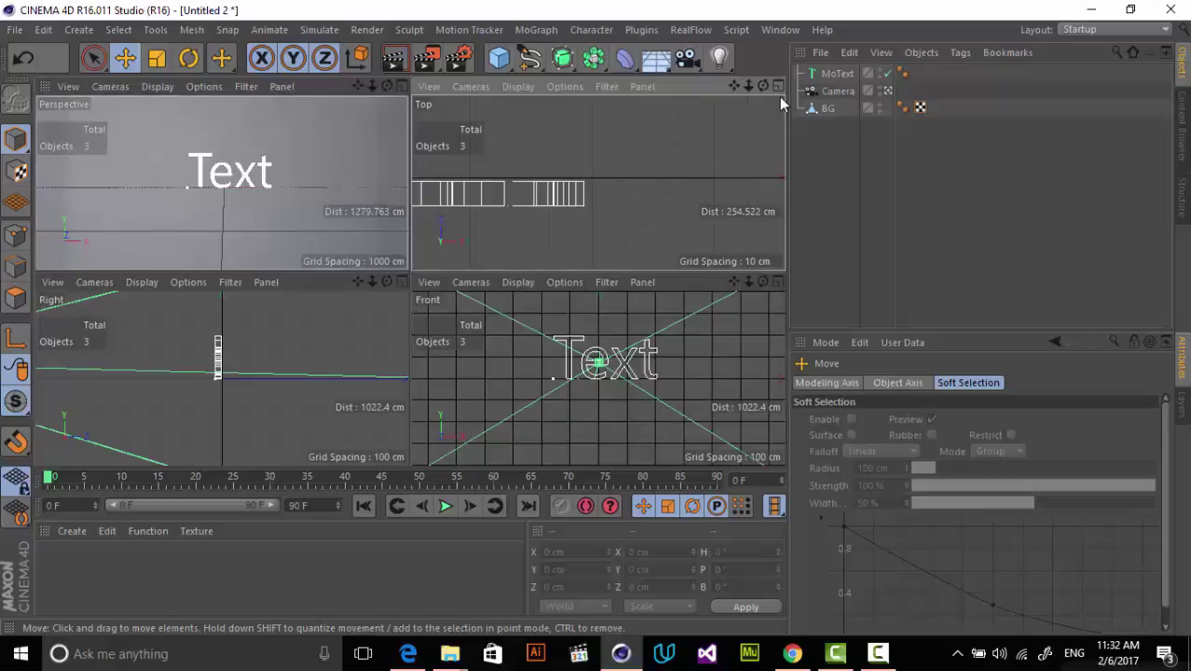
Nudge the text 2.43 cm along Z and frame it in the enlarged perspective view.
left_click(519, 216)
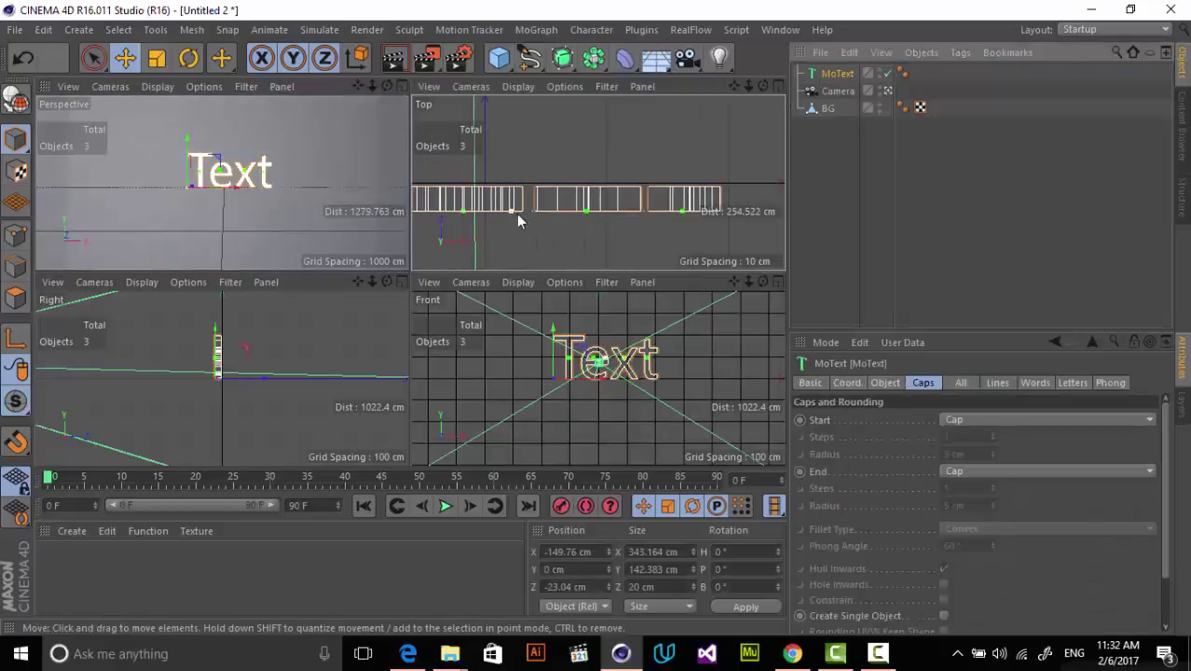
left_click_drag(735, 85, 598, 184)
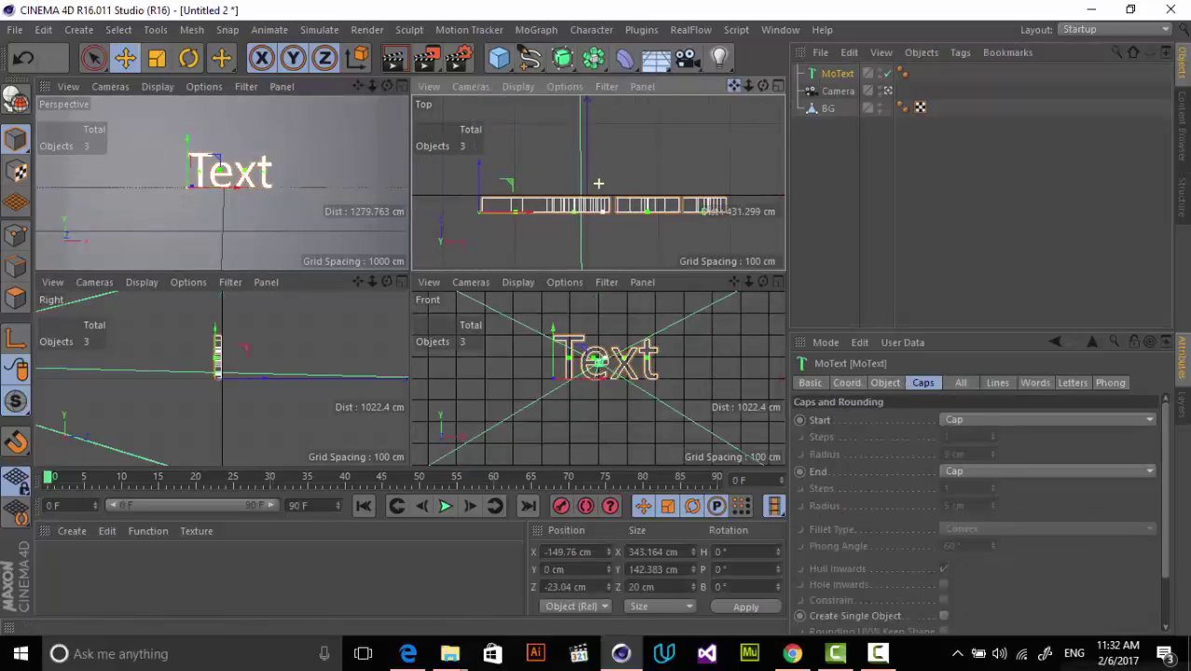
left_click_drag(481, 185, 481, 183)
left_click(300, 202)
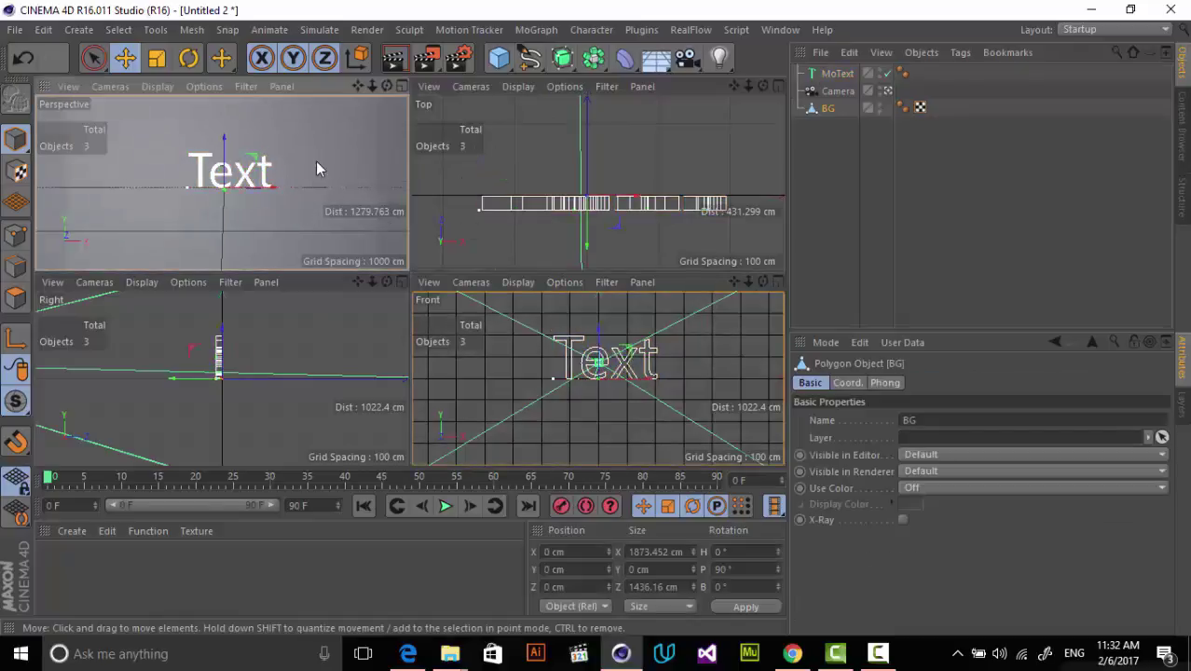
scroll(317, 168, "down", 2)
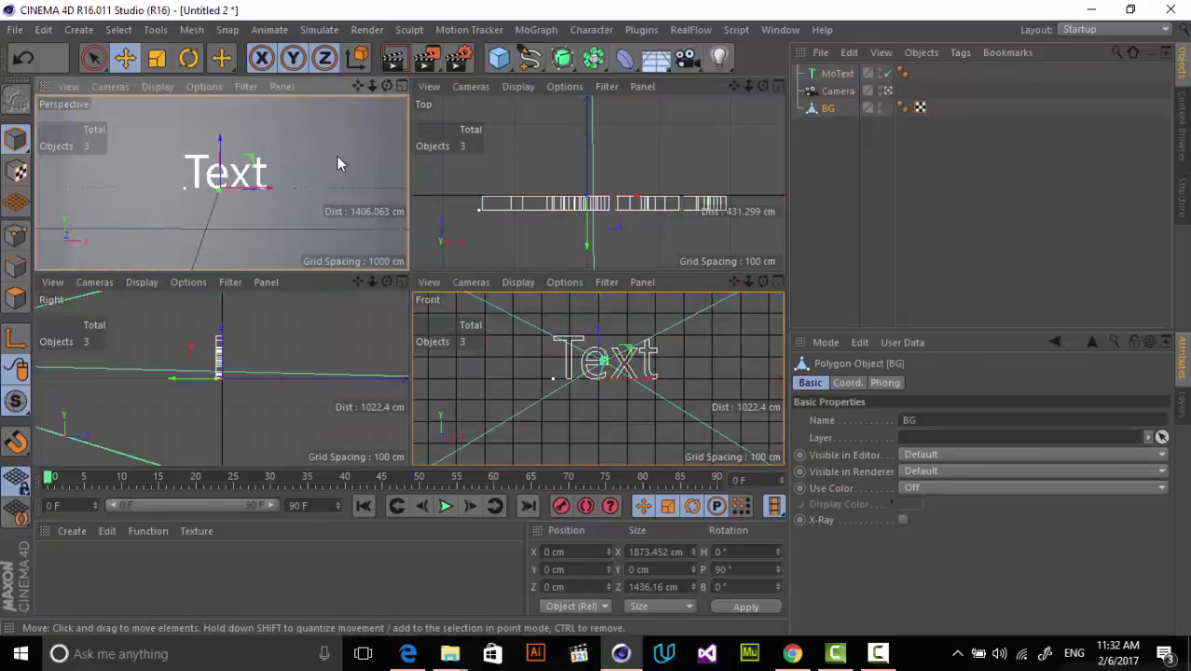
middle_click(337, 156)
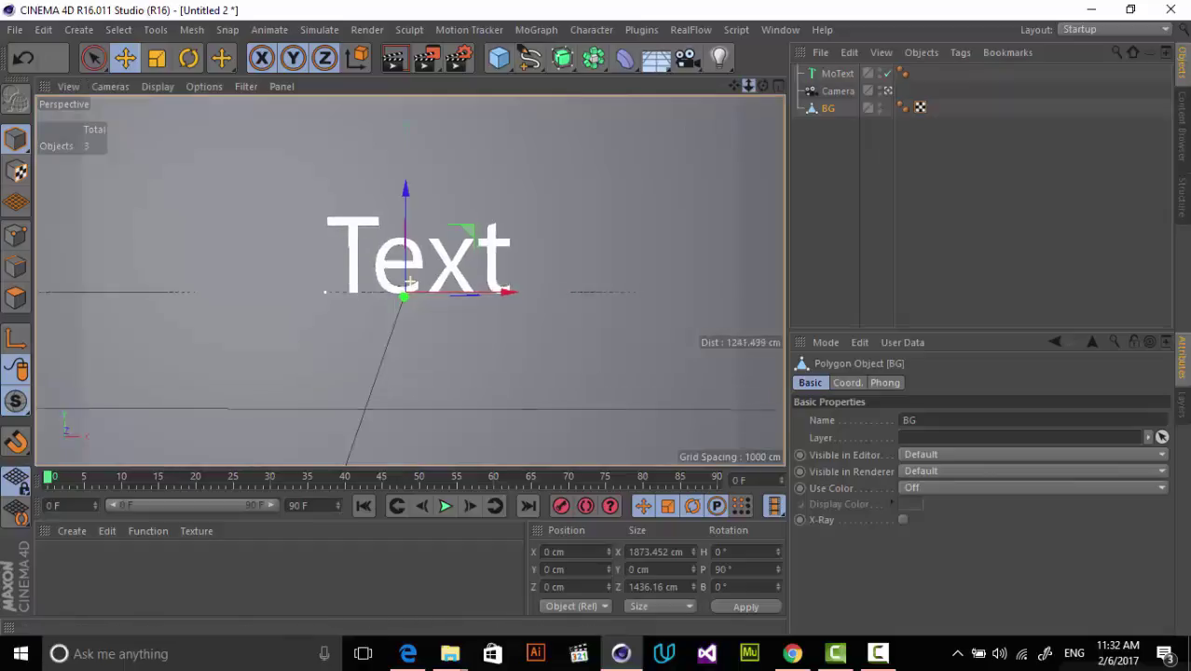
left_click_drag(747, 85, 725, 96)
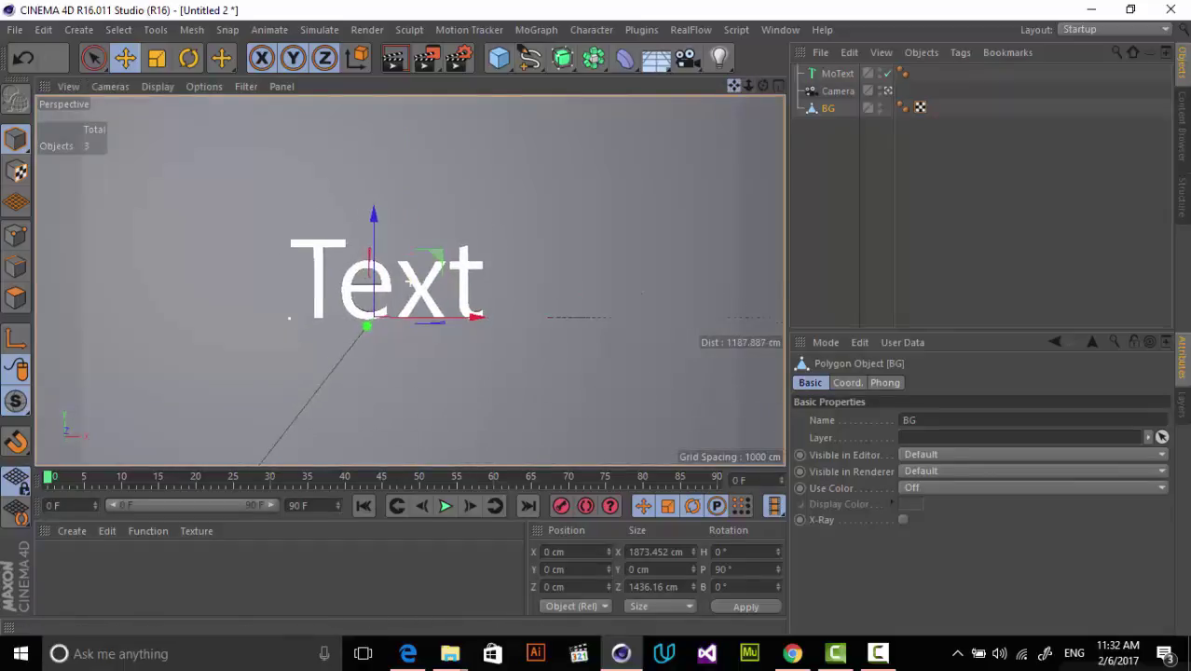
Shift the text slightly right and scale it to about 497 × 206 cm.
middle_click(706, 370)
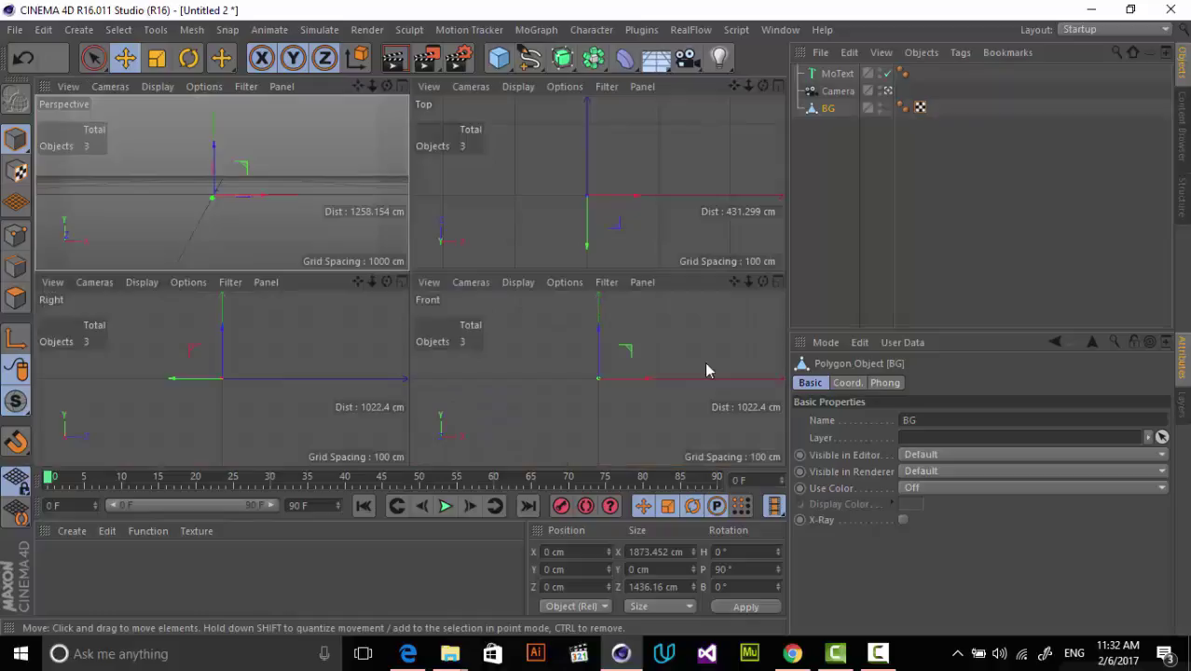
scroll(643, 387, "down", 3)
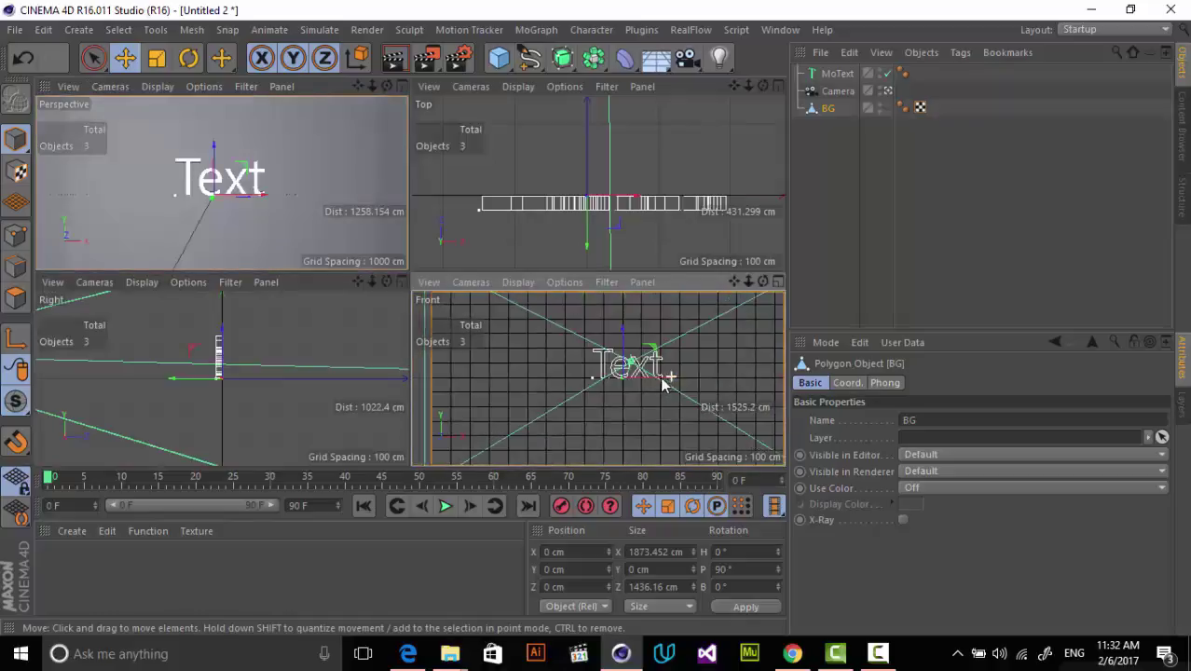
scroll(662, 381, "down", 3)
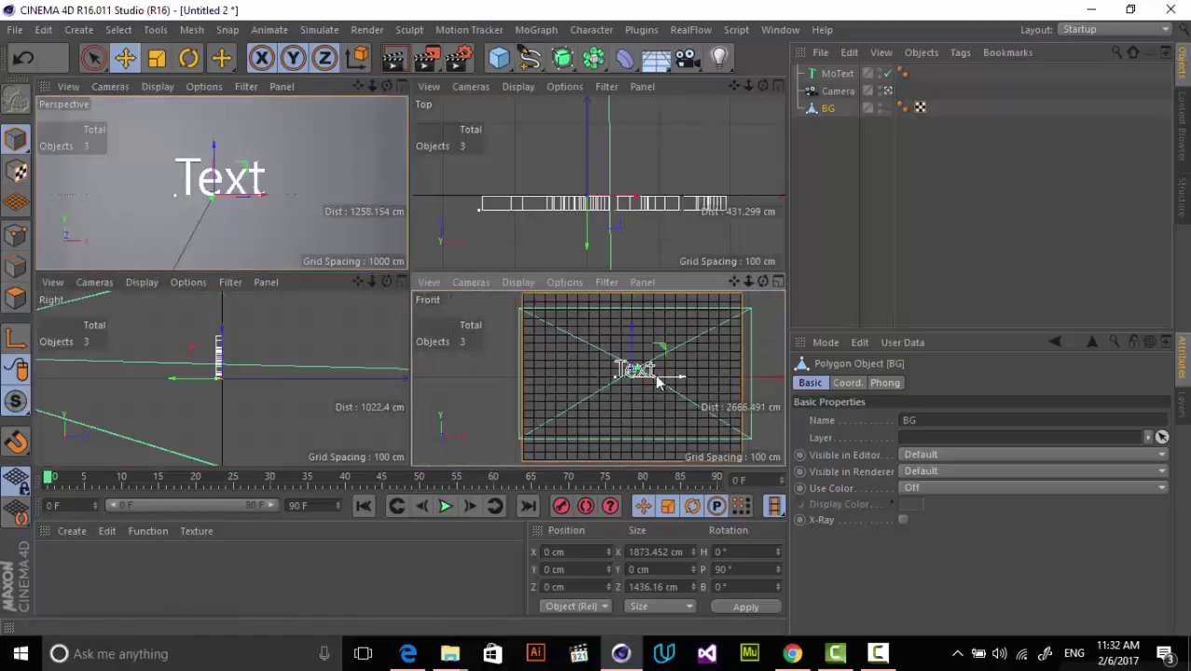
left_click(841, 77)
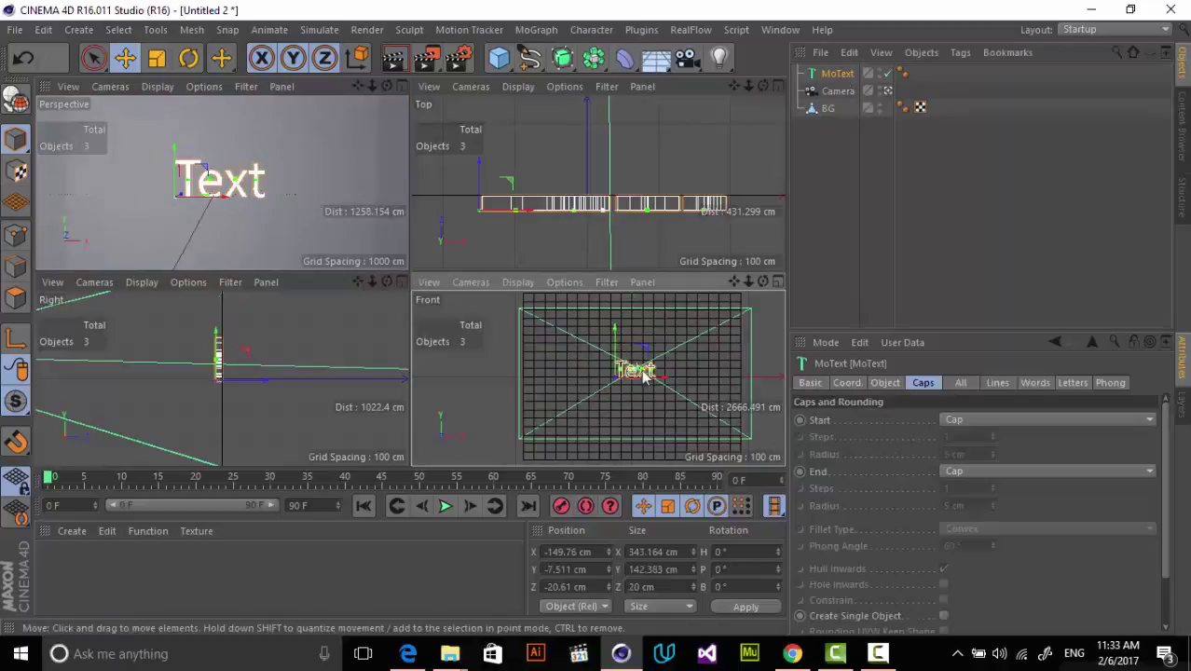
mouse_move(646, 375)
left_mouse_down()
mouse_move(683, 373)
mouse_move(689, 357)
mouse_move(663, 372)
mouse_move(604, 354)
mouse_move(655, 380)
left_mouse_up()
key("t")
key("e")
Enlarge the perspective view and nudge the MoText slightly down.
left_click(353, 180)
middle_click(353, 181)
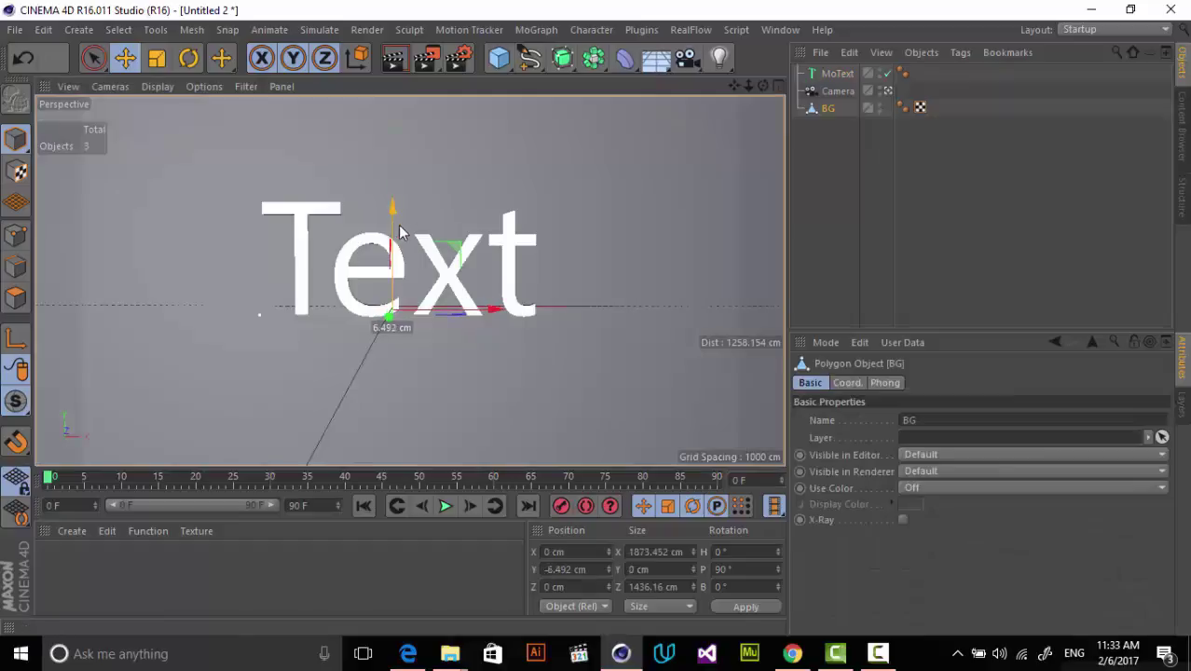
left_click(340, 298)
left_click_drag(261, 244, 261, 253)
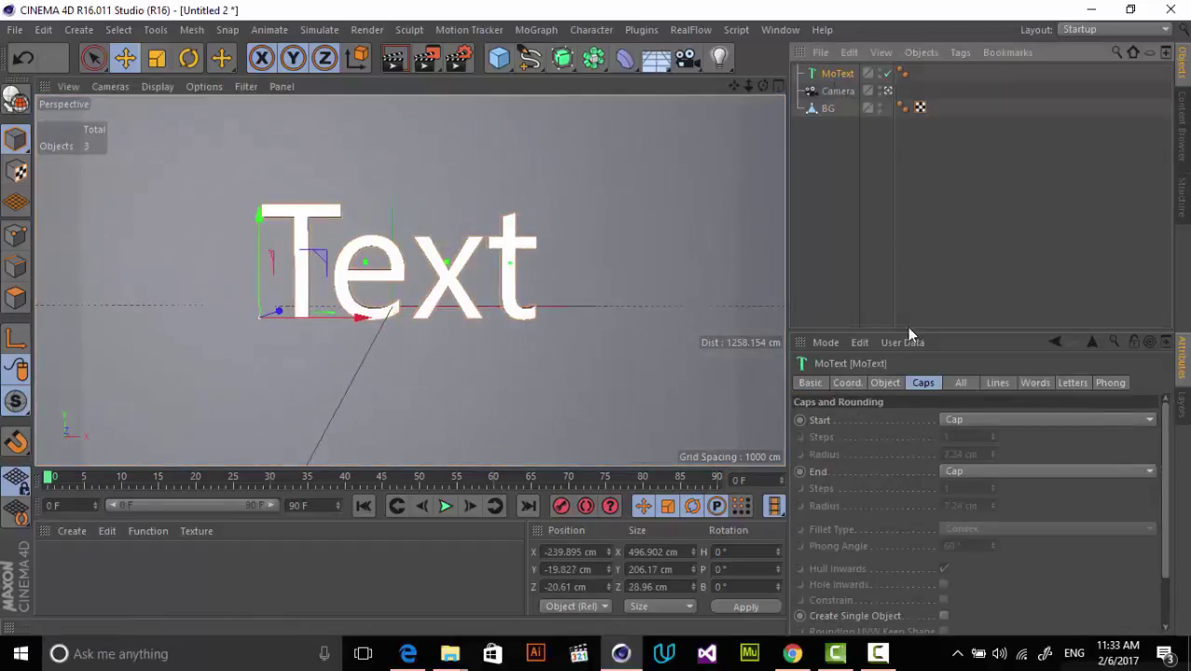
Raise the MoText depth to 164.96 cm, move it toward the camera, and set Subdivision 2.
left_click(885, 384)
left_click_drag(918, 421, 918, 395)
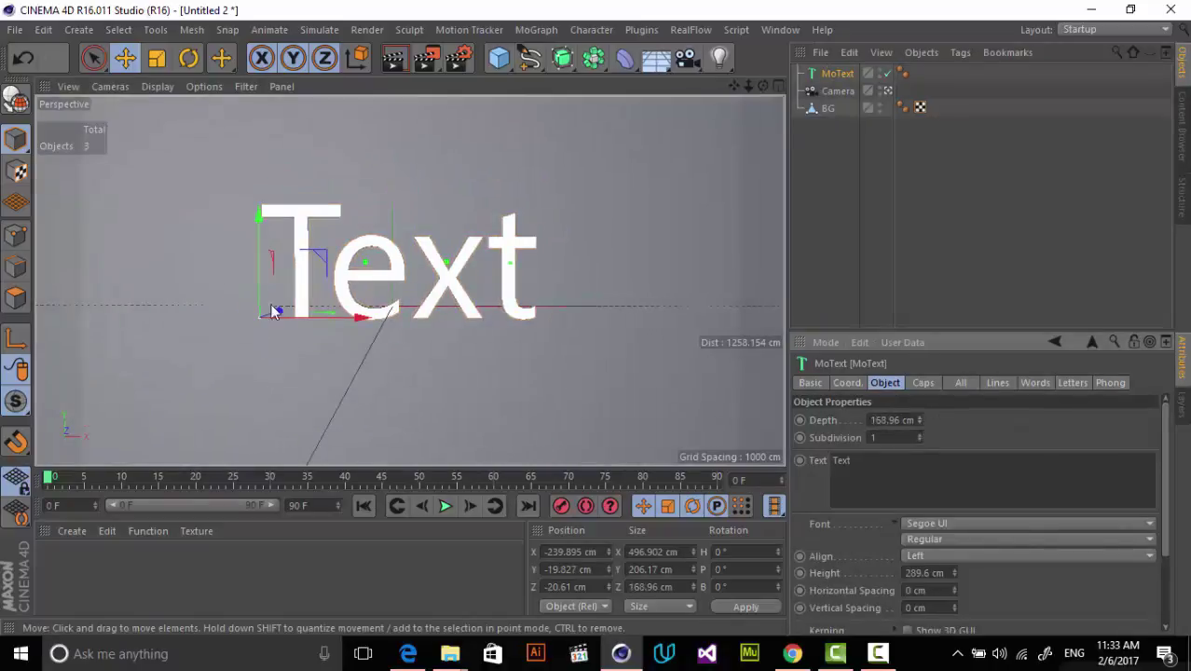
left_click_drag(279, 306, 265, 319)
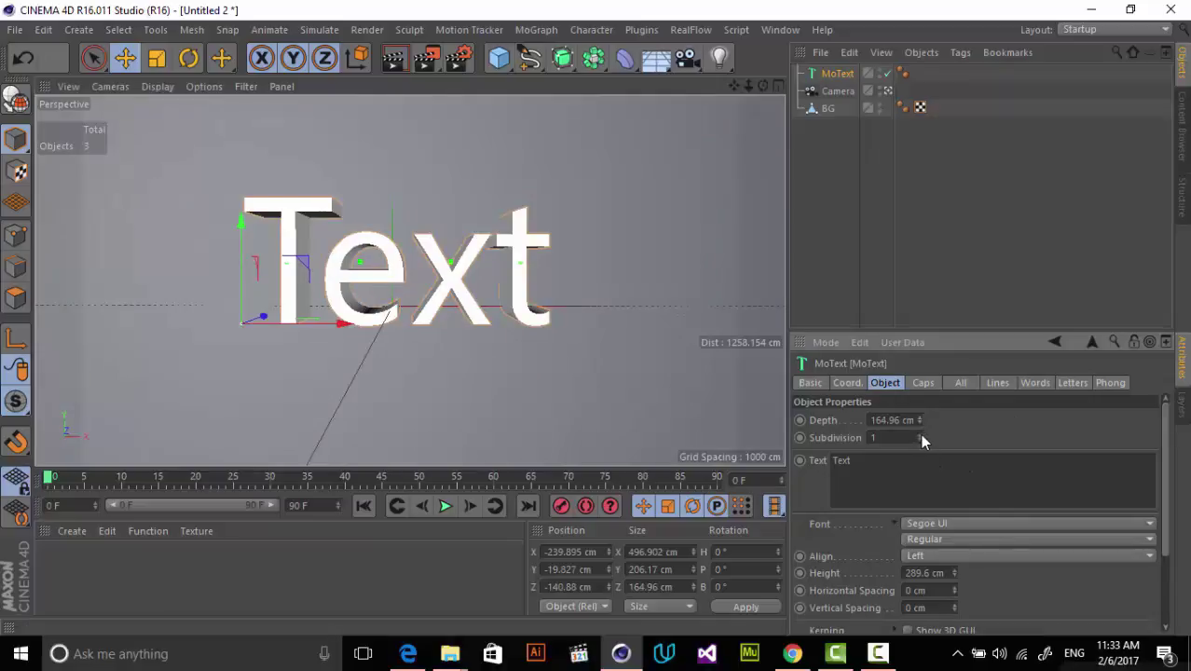
left_click(920, 434)
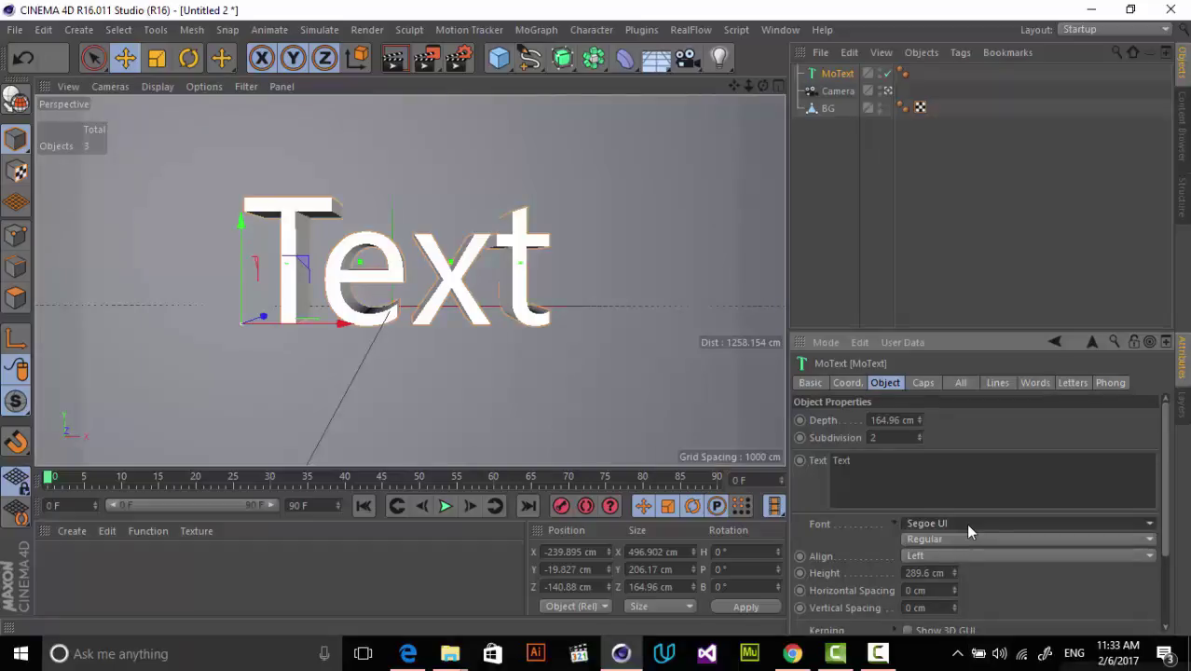
Change the MoText font to Jelly.
left_click(966, 523)
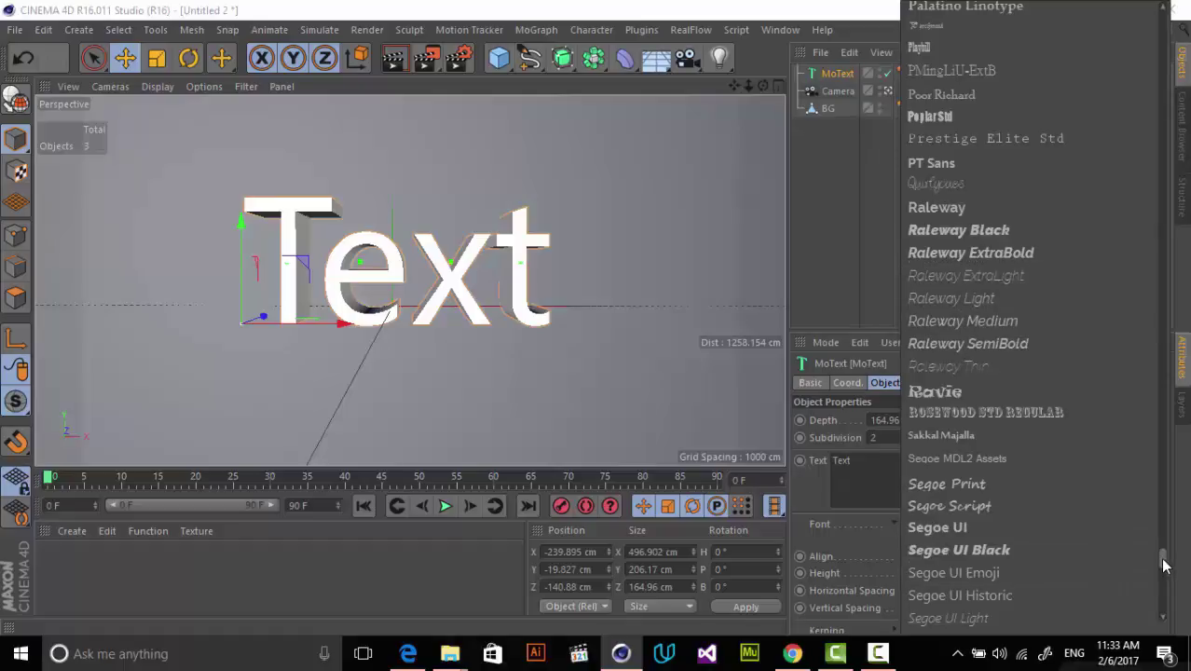
scroll(1165, 562, "up", 1)
left_click_drag(1165, 562, 1165, 538)
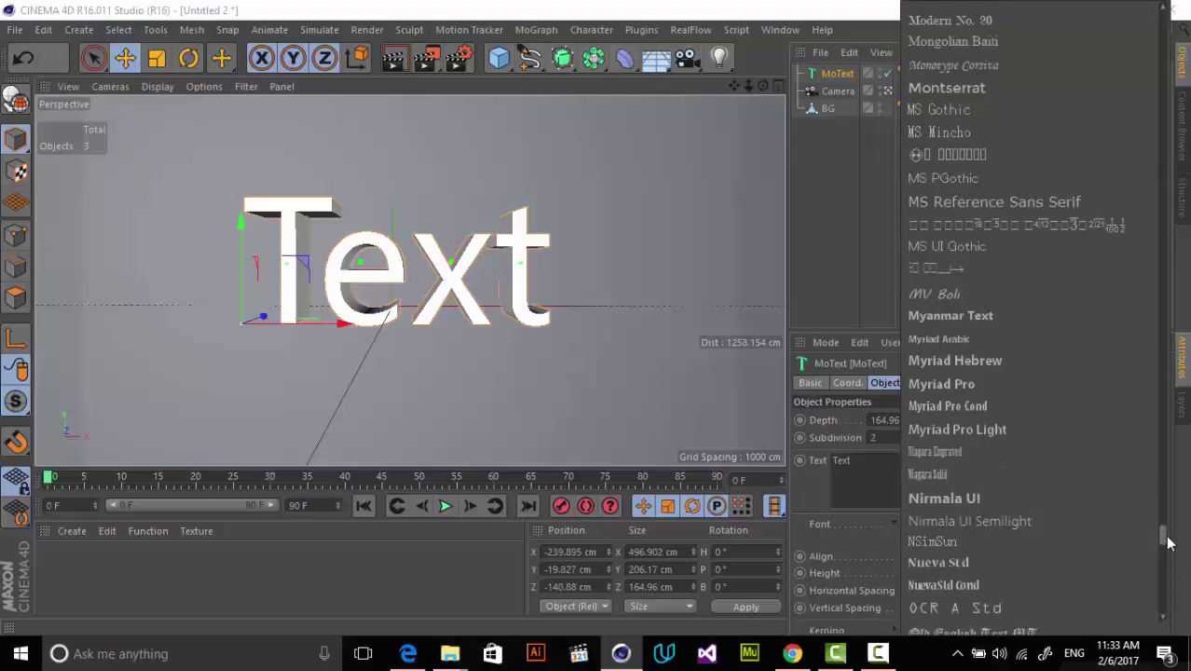
left_click(946, 495)
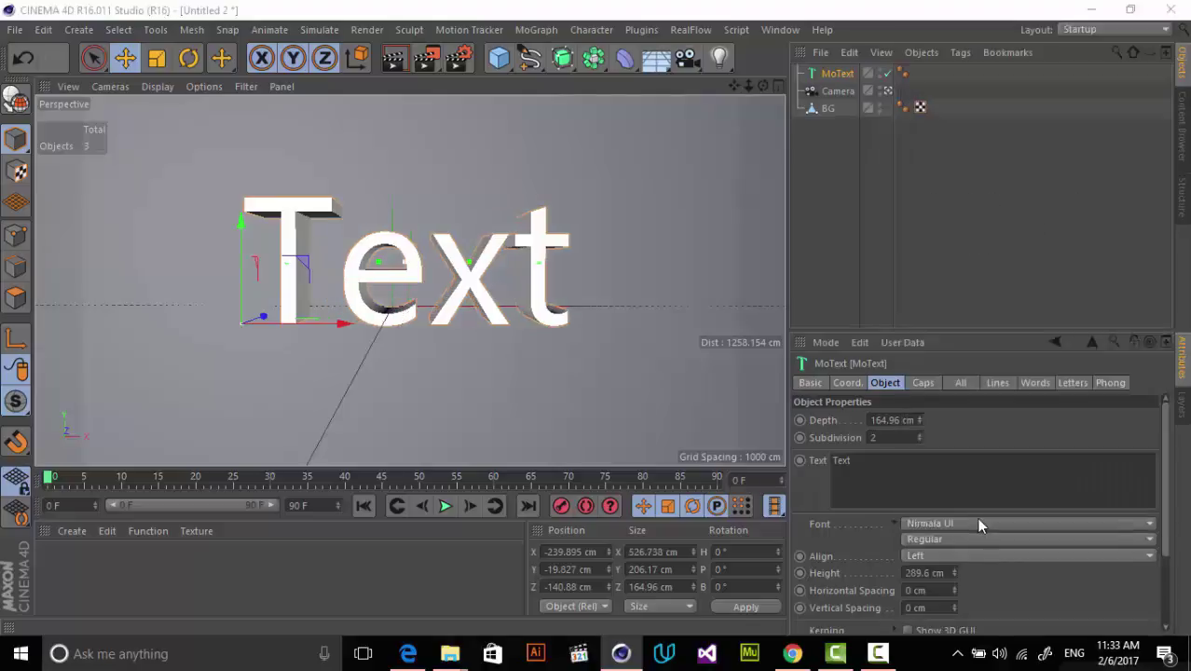
left_click(979, 523)
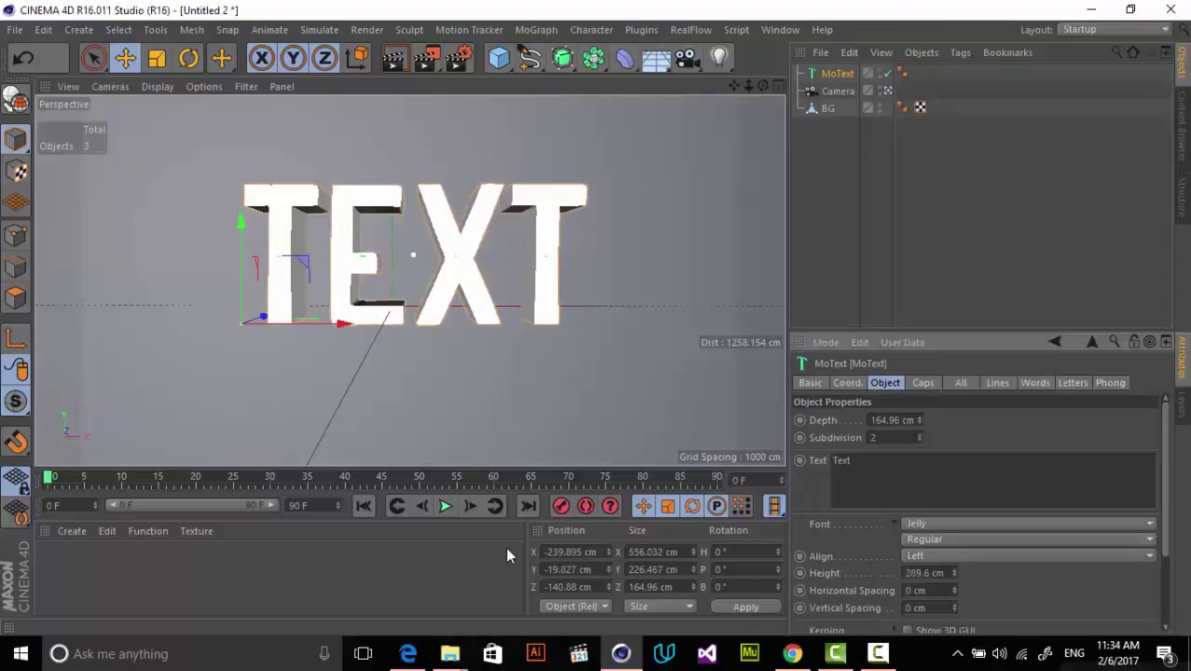
Shrink the text to about 477 × 194 × 141 cm and shift it right and down.
key("t")
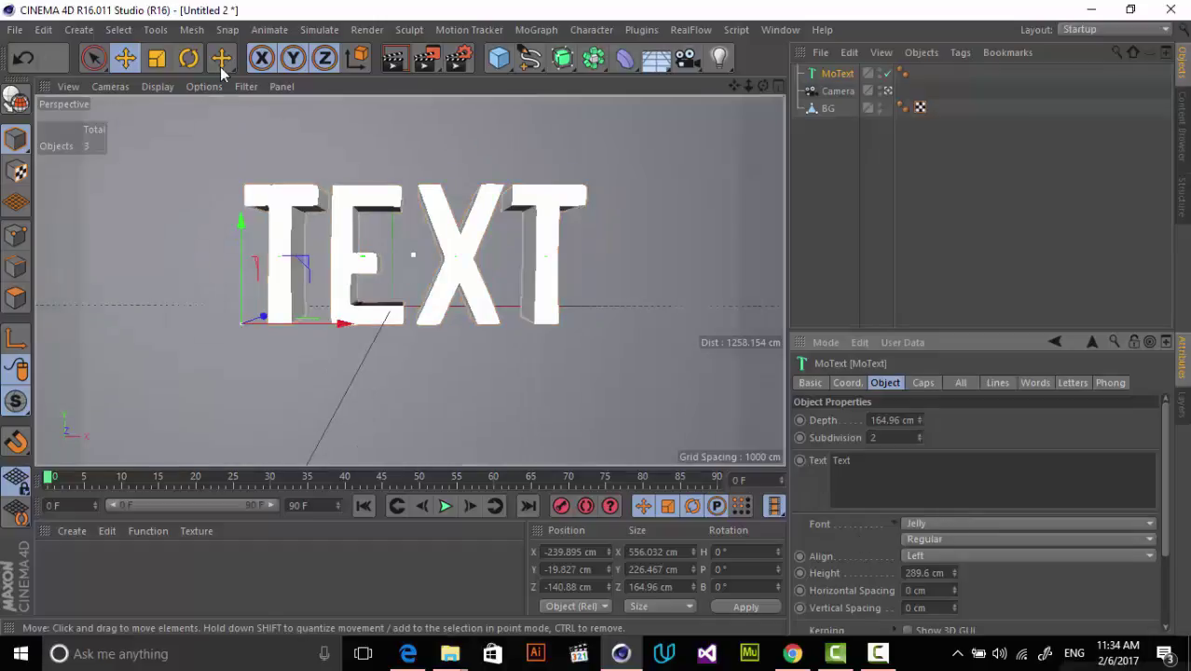
left_click_drag(642, 238, 571, 292)
left_click(125, 58)
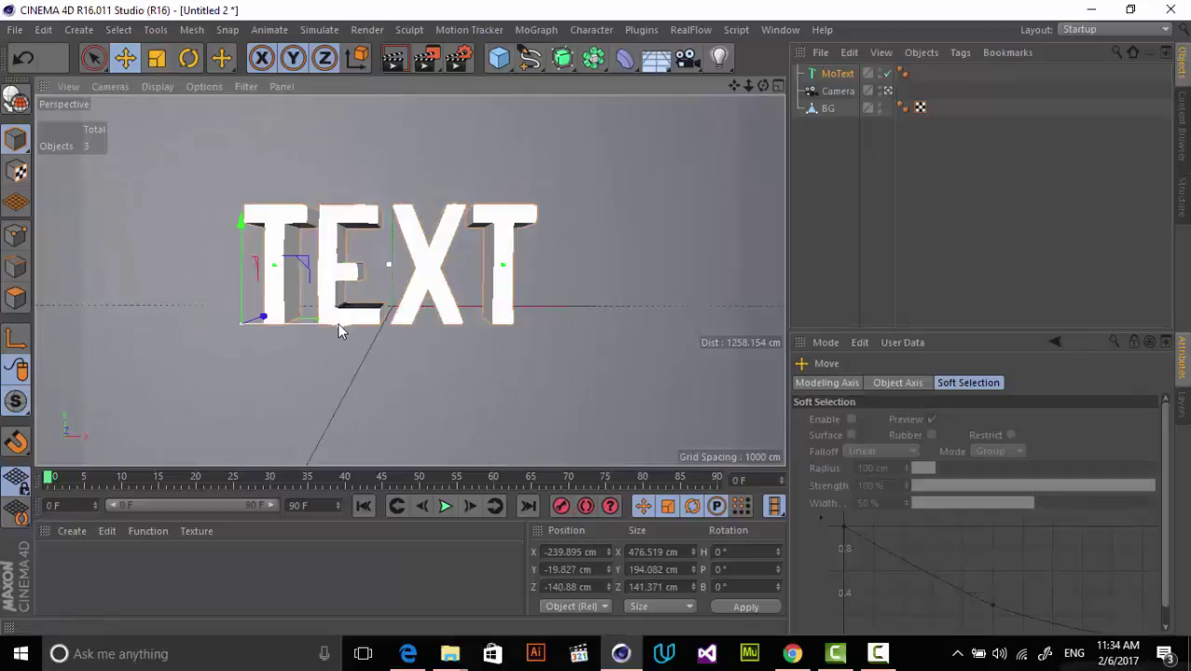
left_click_drag(342, 322, 355, 332)
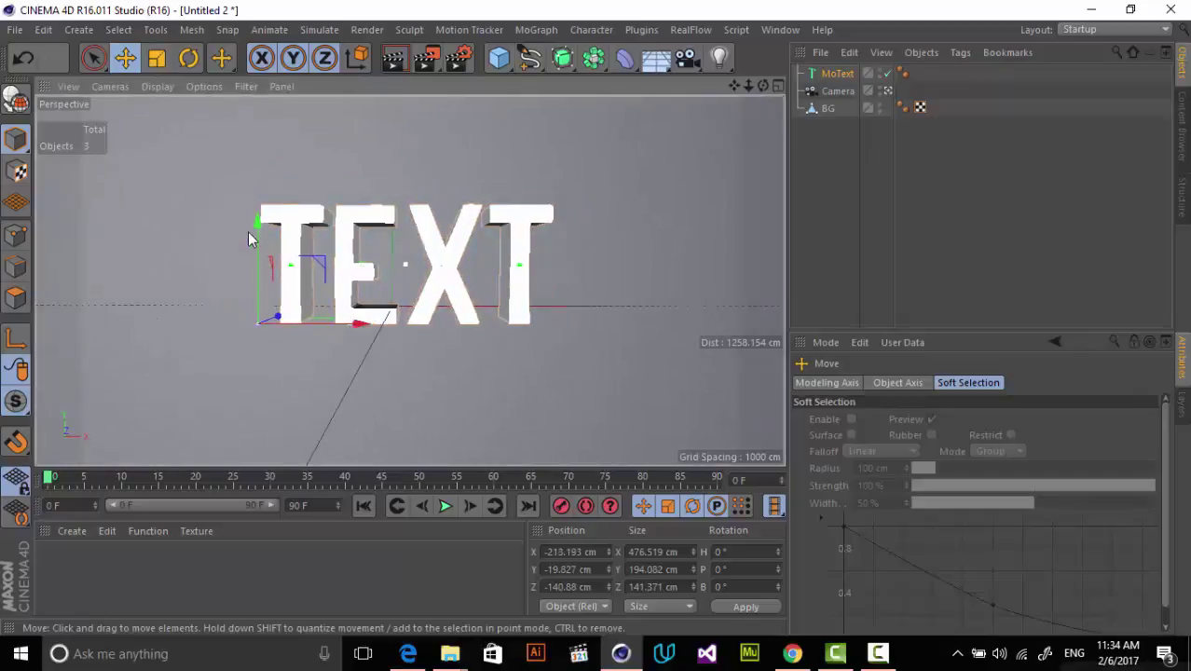
left_click_drag(253, 235, 256, 237)
left_click_drag(348, 321, 356, 322)
Give the MoText a Fillet Cap at the start with 2 steps and a 3.205 cm radius.
left_click(923, 383)
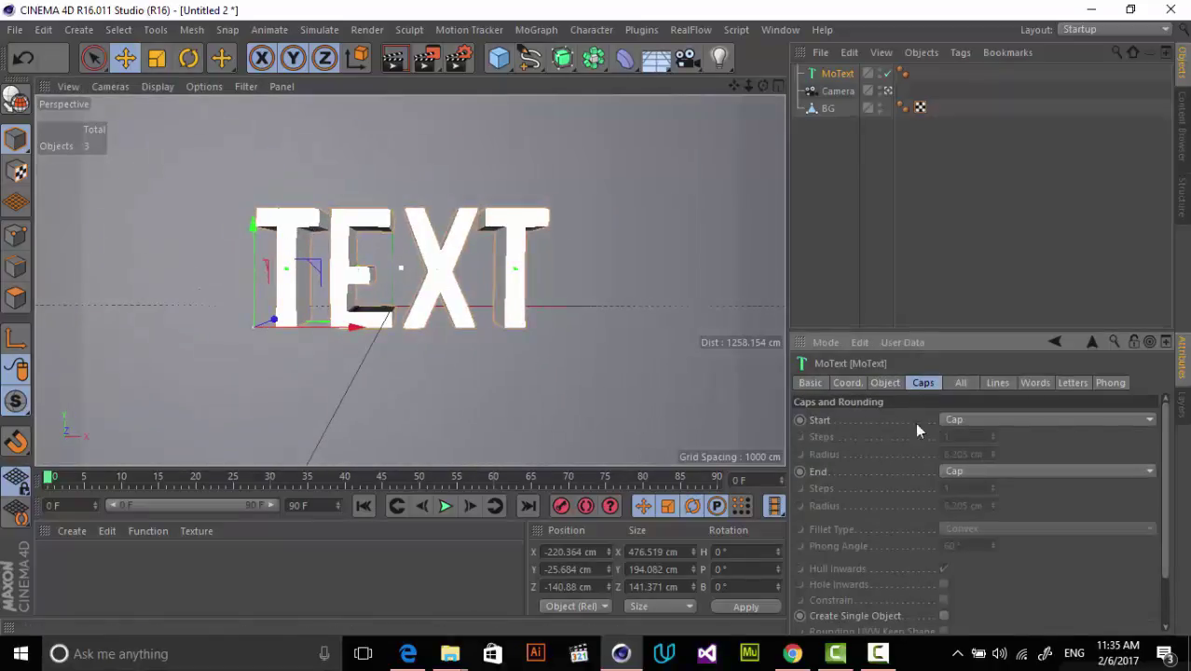
left_click(1005, 416)
left_click(996, 491)
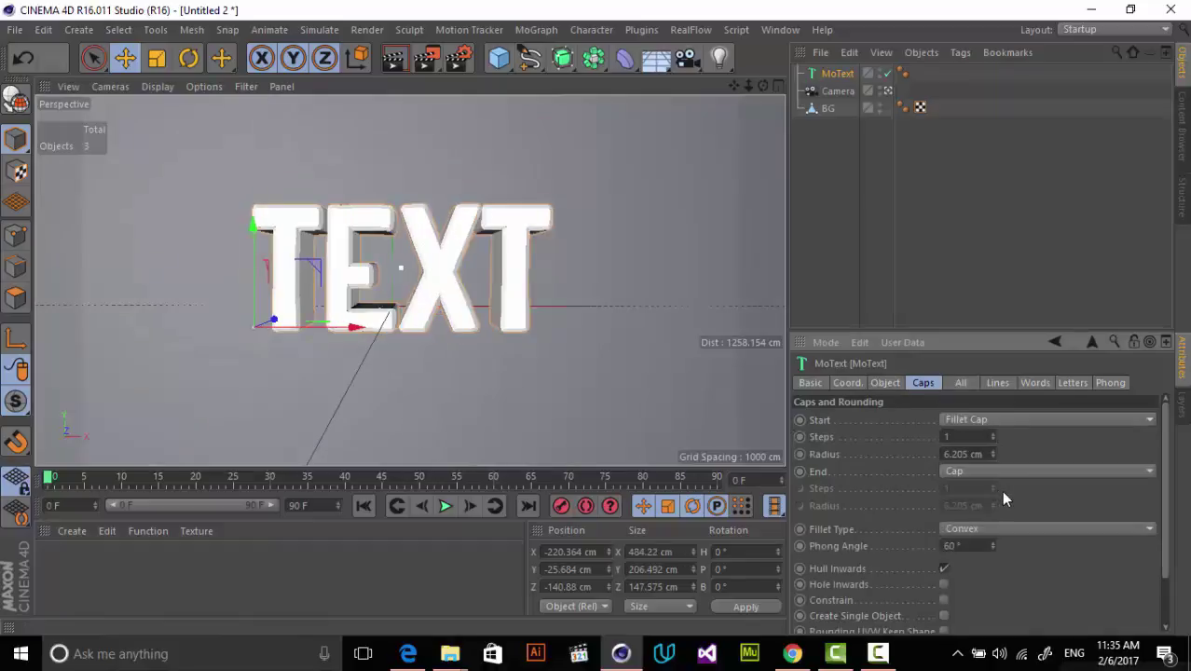
left_click(992, 453)
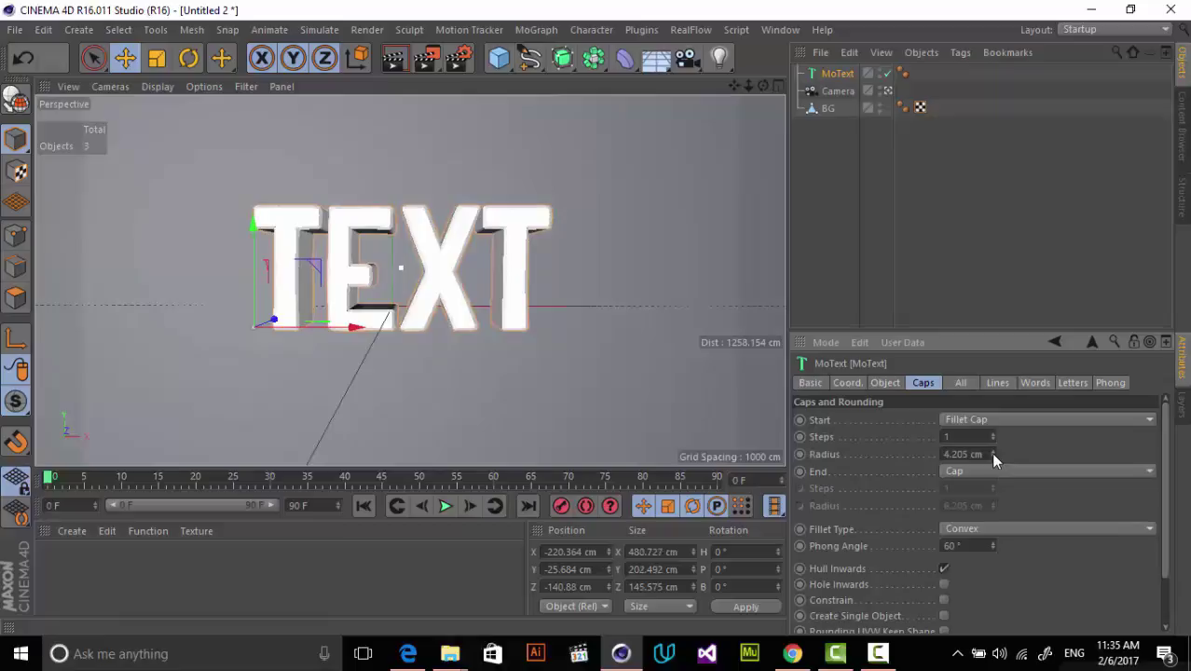
left_click(992, 457)
left_click(992, 457)
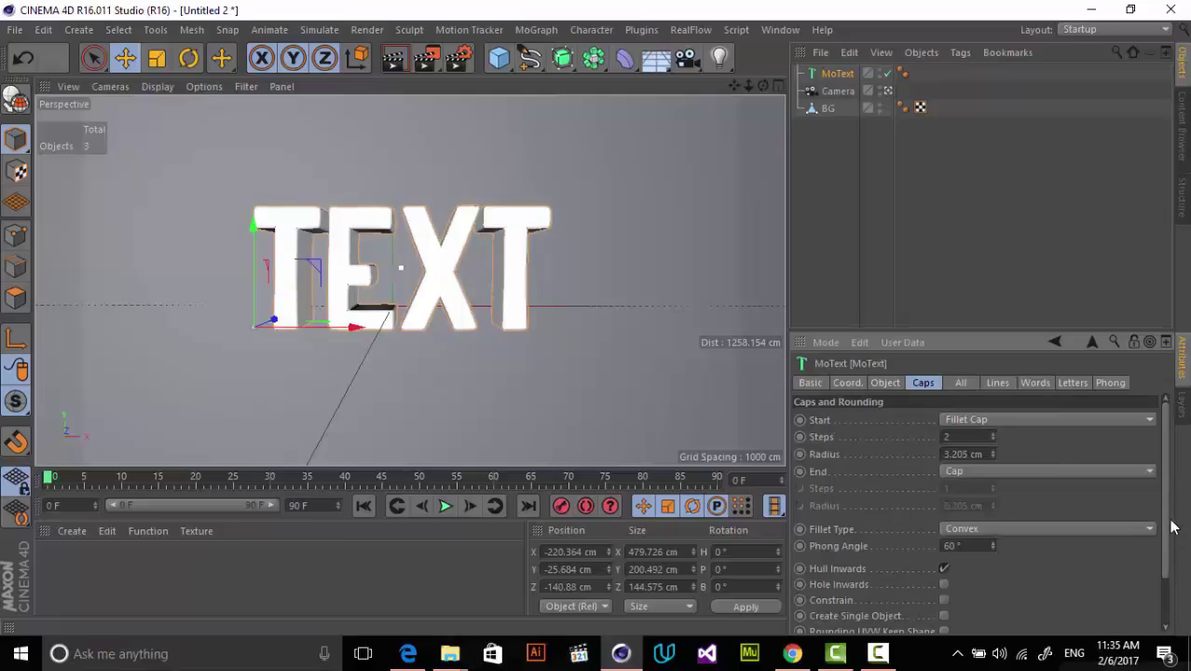
mouse_move(1165, 539)
left_mouse_down()
mouse_move(1160, 594)
mouse_move(1163, 539)
left_mouse_up()
Create a new material, apply it to the BG plane, and open it for editing.
left_click(72, 530)
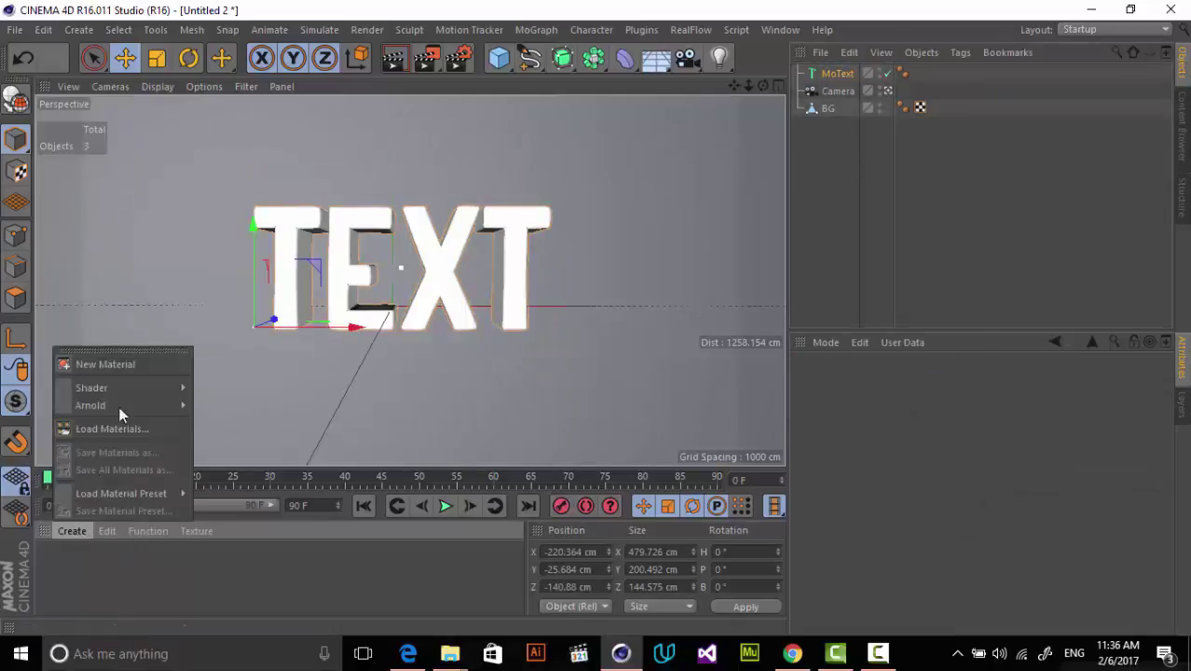
left_click(140, 363)
left_click_drag(207, 333, 205, 164)
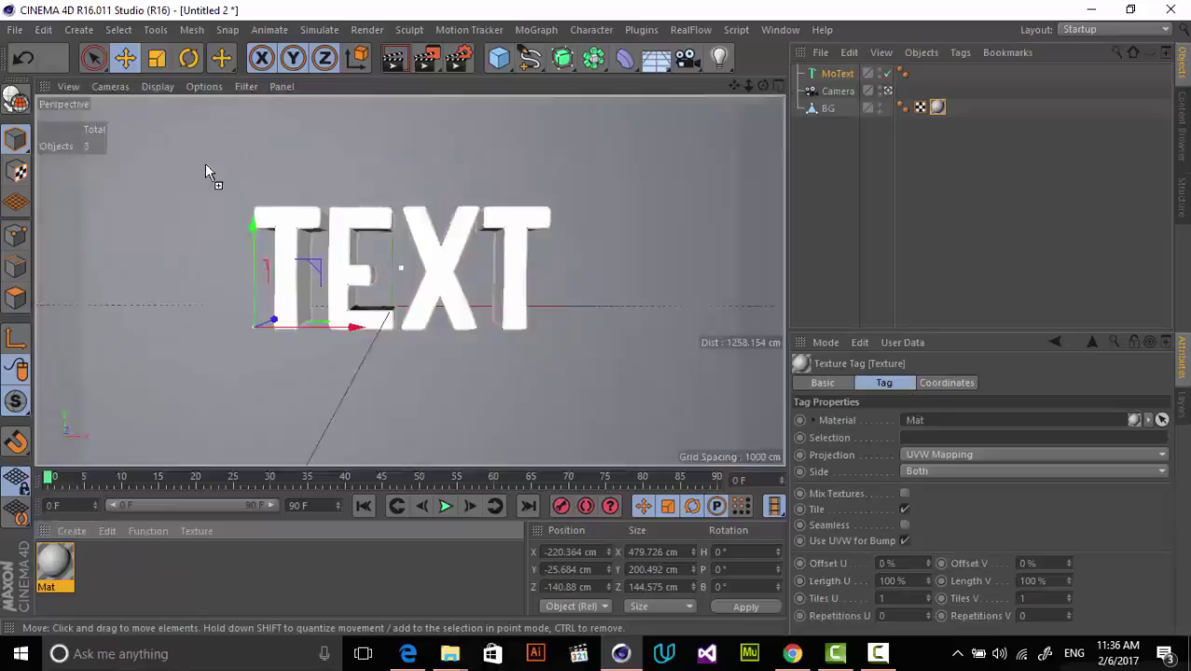
double_click(58, 566)
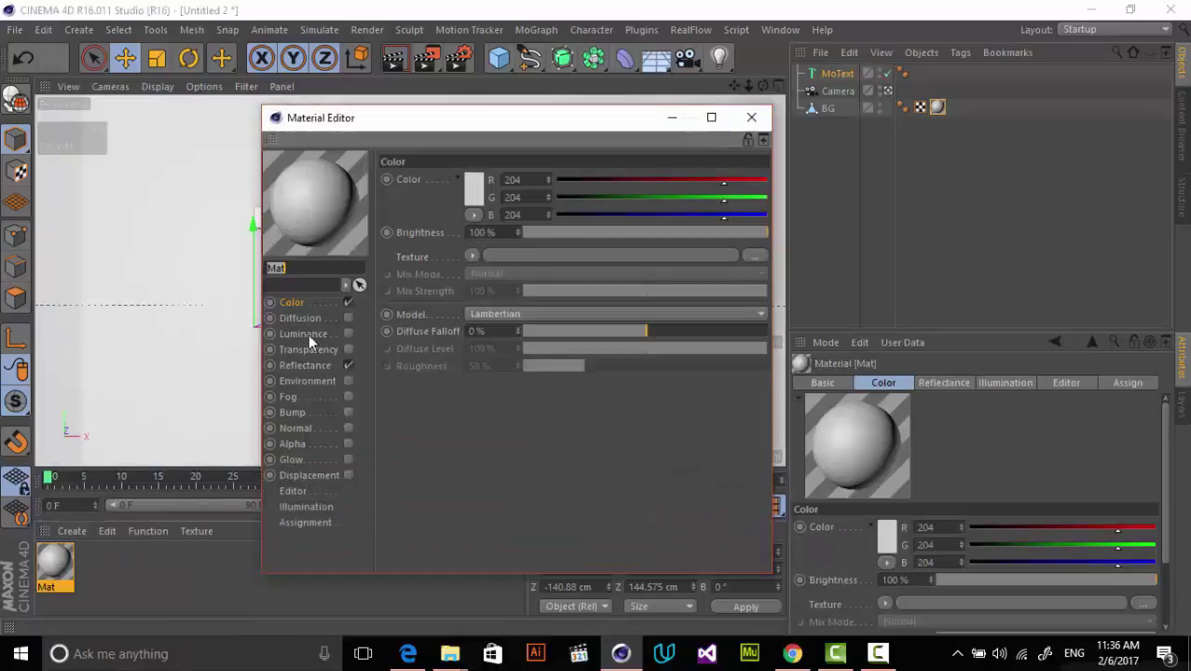
Set the material colour to orange, RGB 182/110/58.
left_click(477, 191)
mouse_move(485, 114)
left_mouse_down()
mouse_move(633, 203)
mouse_move(581, 196)
mouse_move(590, 229)
left_mouse_up()
left_click(649, 197)
left_click(599, 211)
left_click(605, 218)
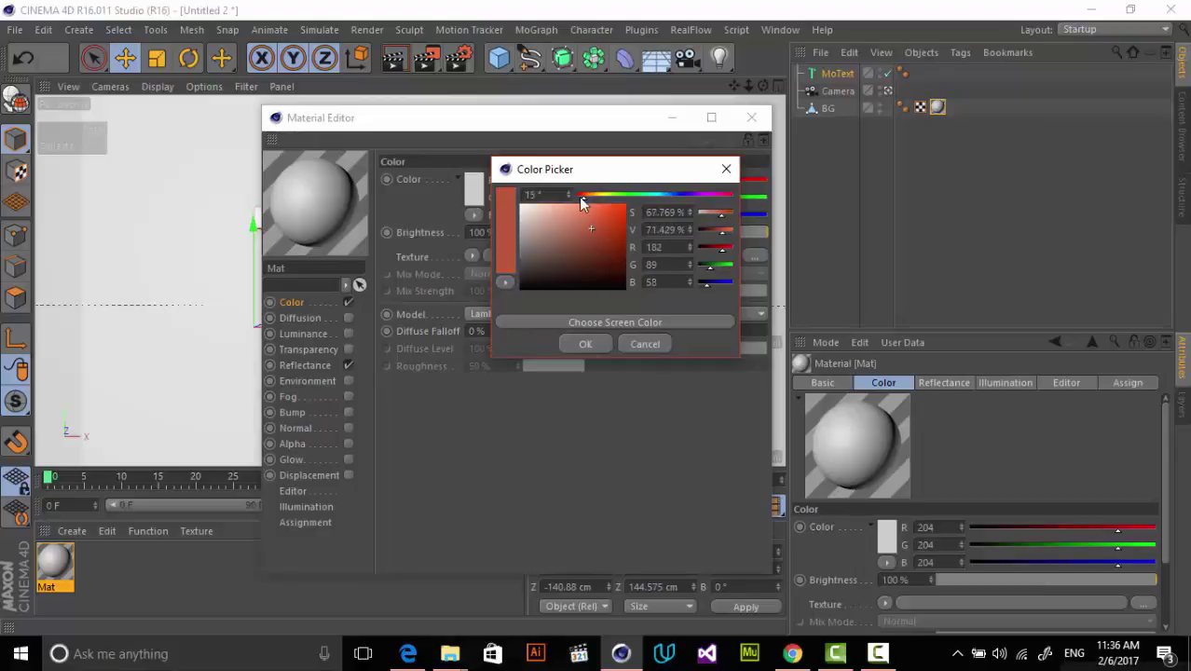
left_click(585, 344)
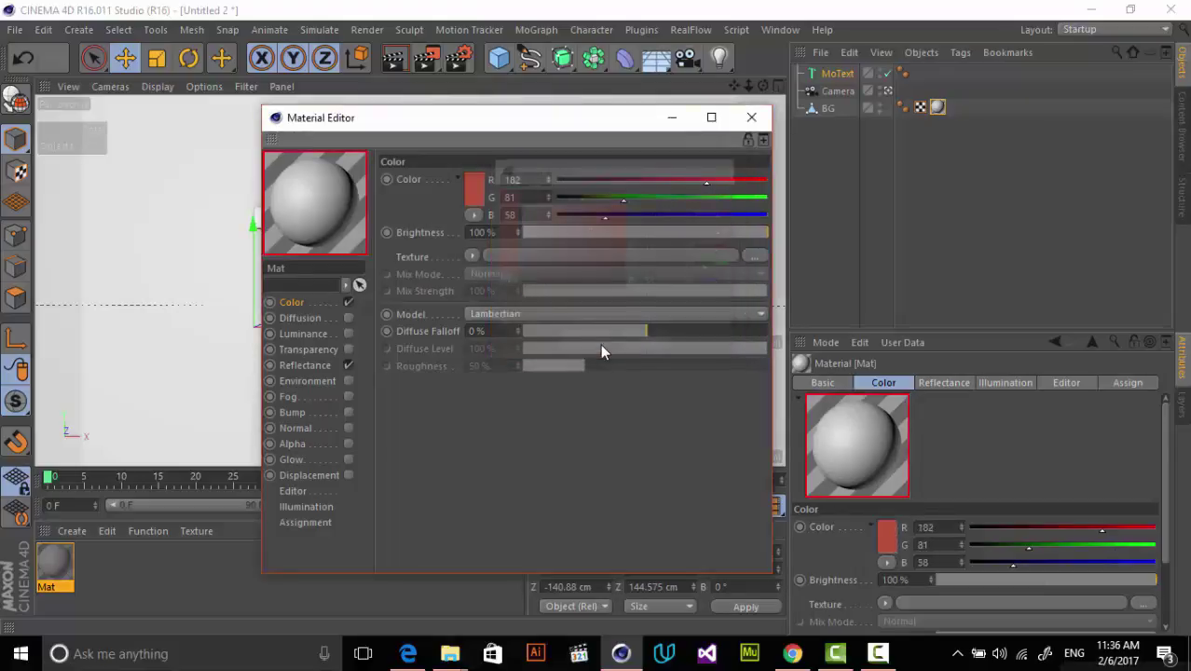
left_click_drag(527, 118, 927, 160)
left_click(875, 233)
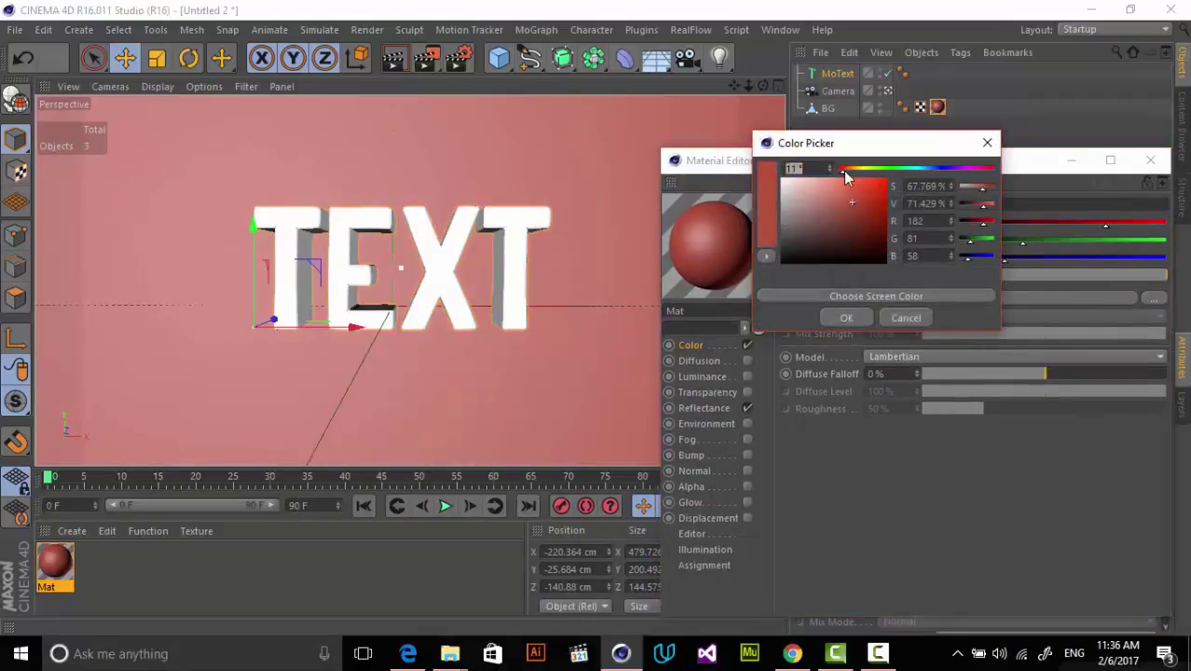
left_click_drag(848, 169, 850, 170)
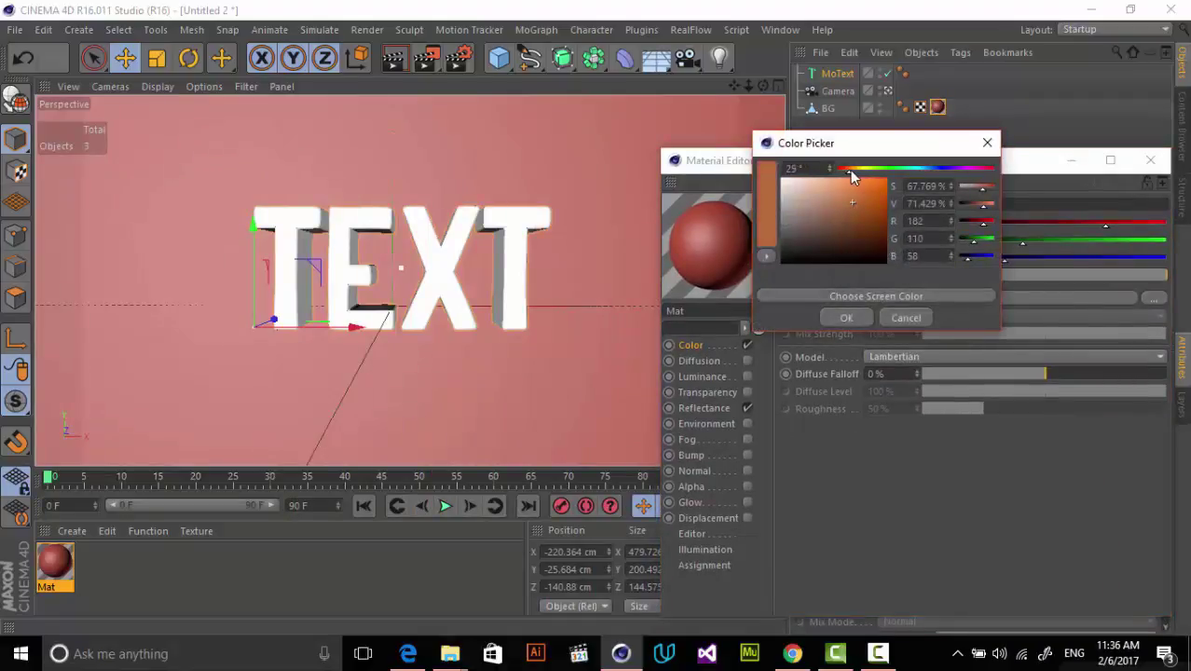
left_click(847, 317)
Turn off the material's Reflectance and close the Material Editor.
left_click_drag(972, 171, 851, 177)
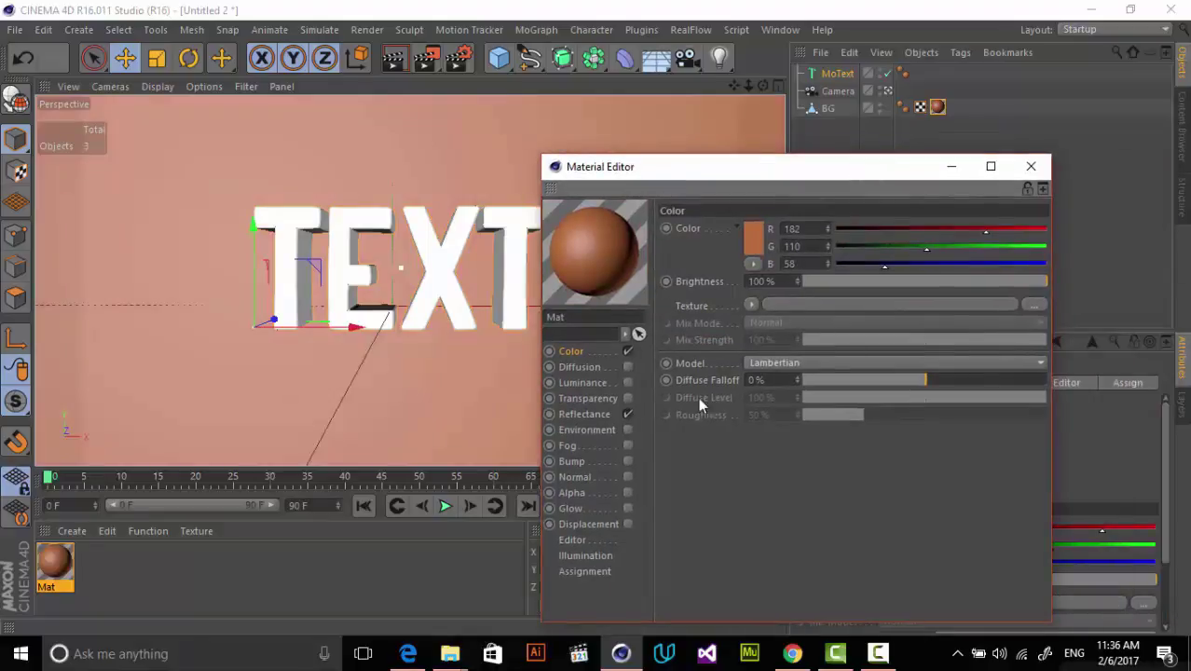
left_click(627, 414)
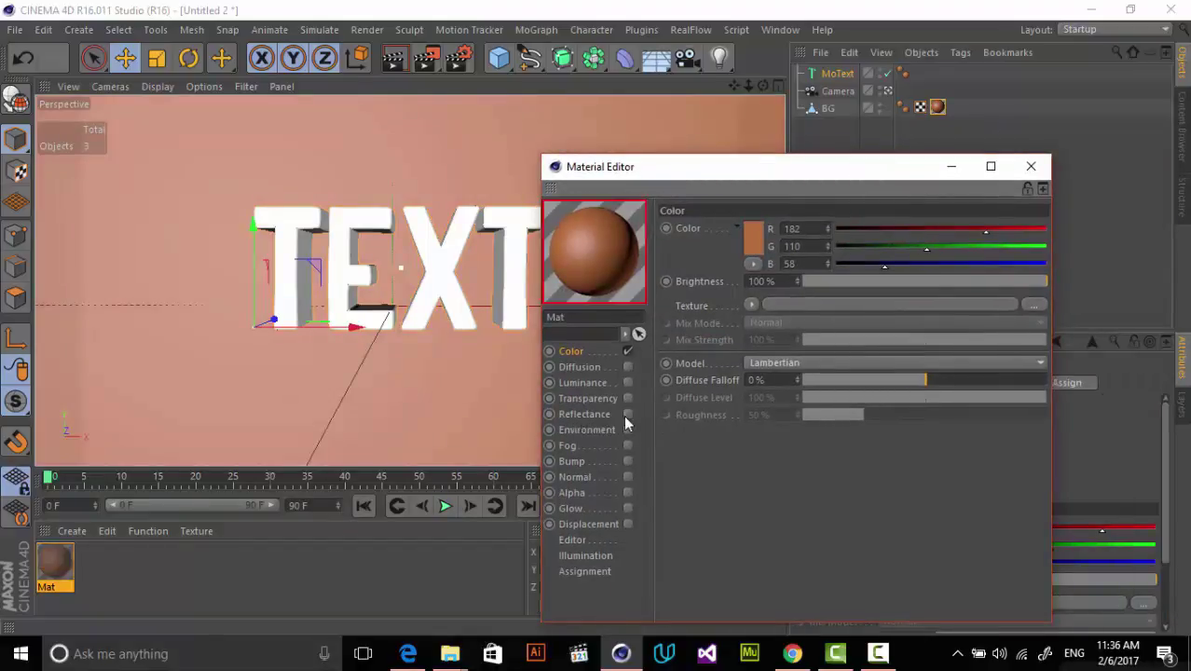
left_click(1031, 166)
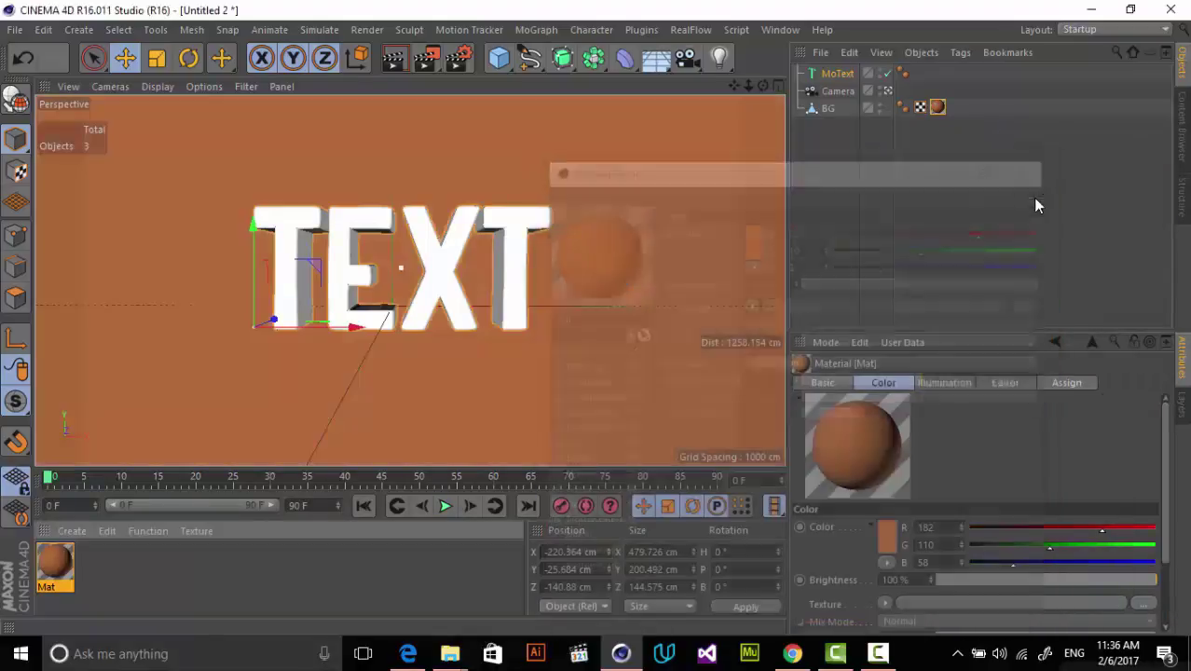
Create a second material and apply it to the MoText object instead of the background.
left_click(80, 530)
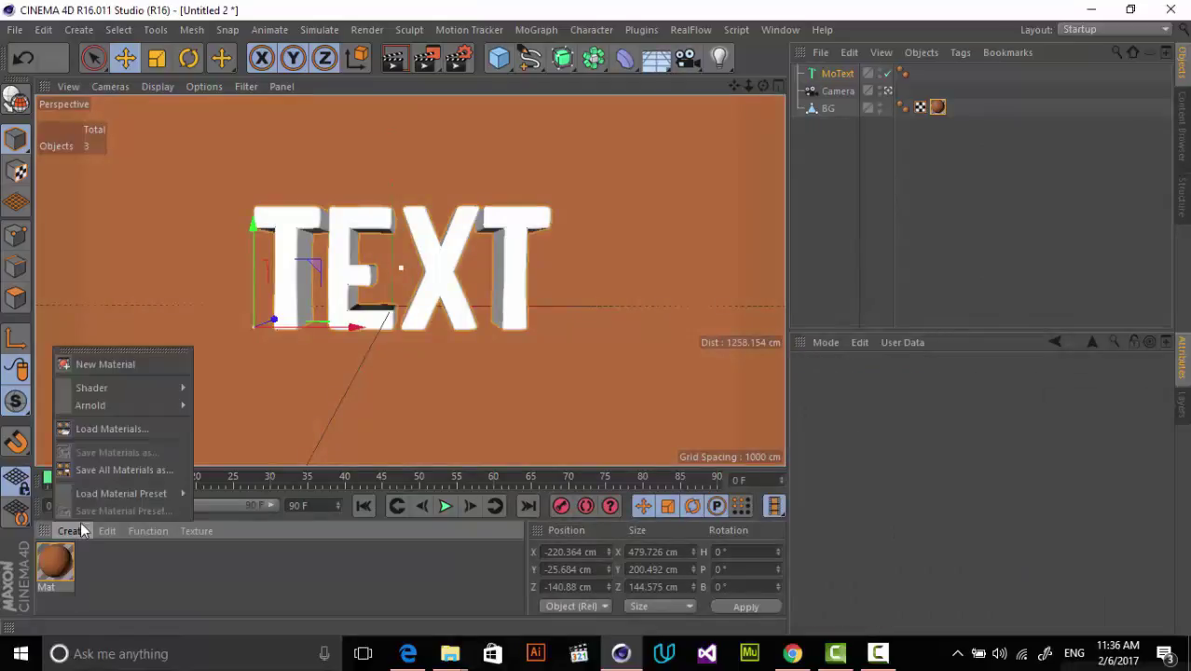
left_click(107, 364)
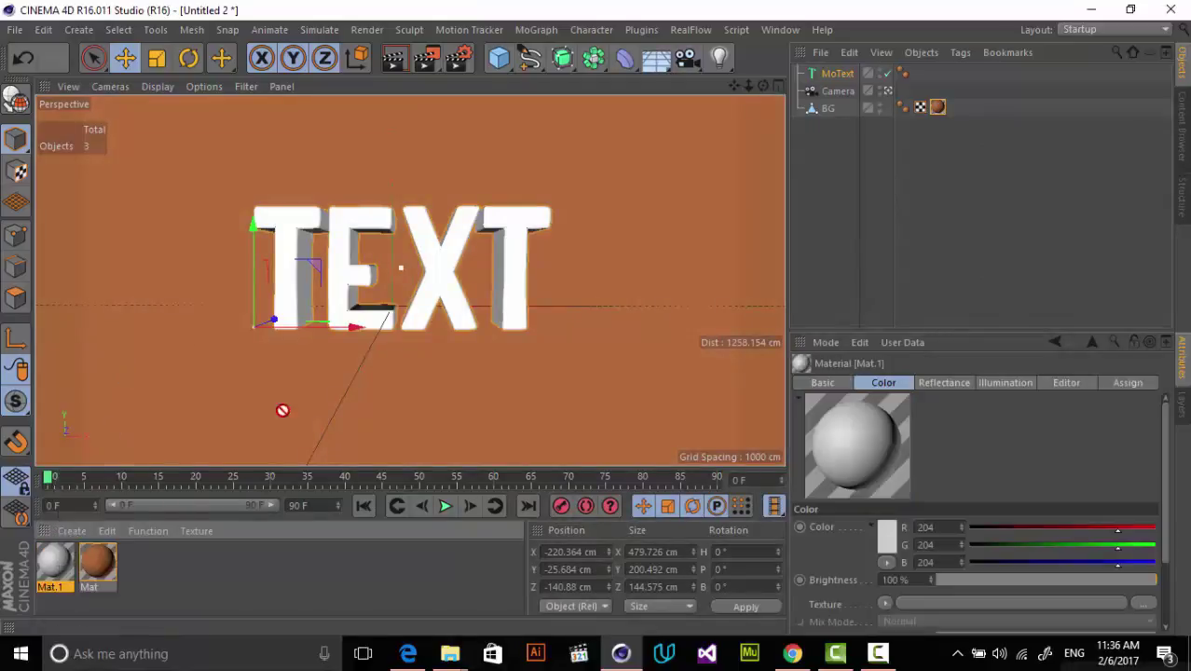
left_click_drag(283, 411, 456, 286)
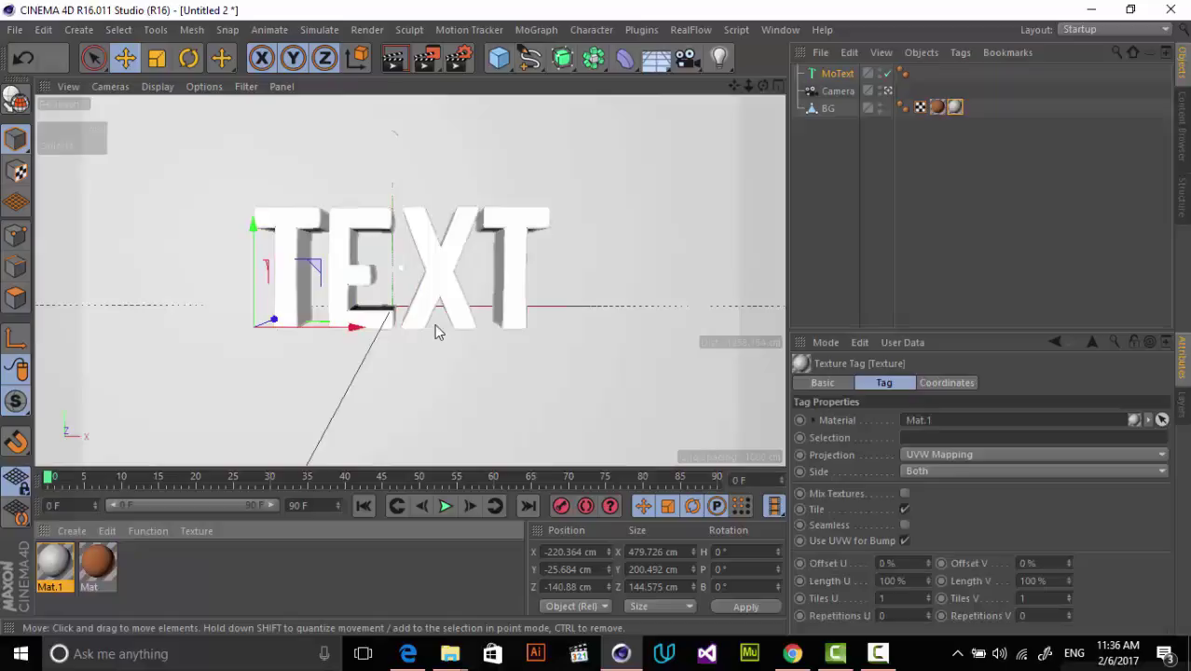
key("ctrl+z")
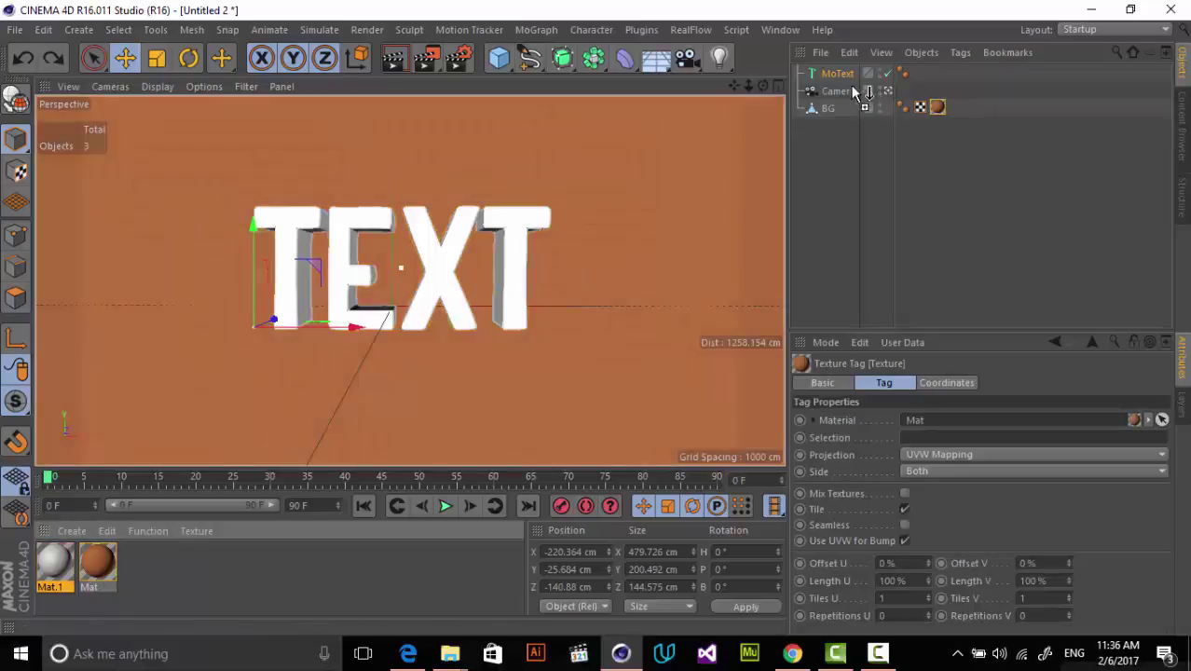
left_click_drag(851, 85, 837, 74)
Make the text material pure white (255/255/255) and close the Material Editor.
double_click(56, 567)
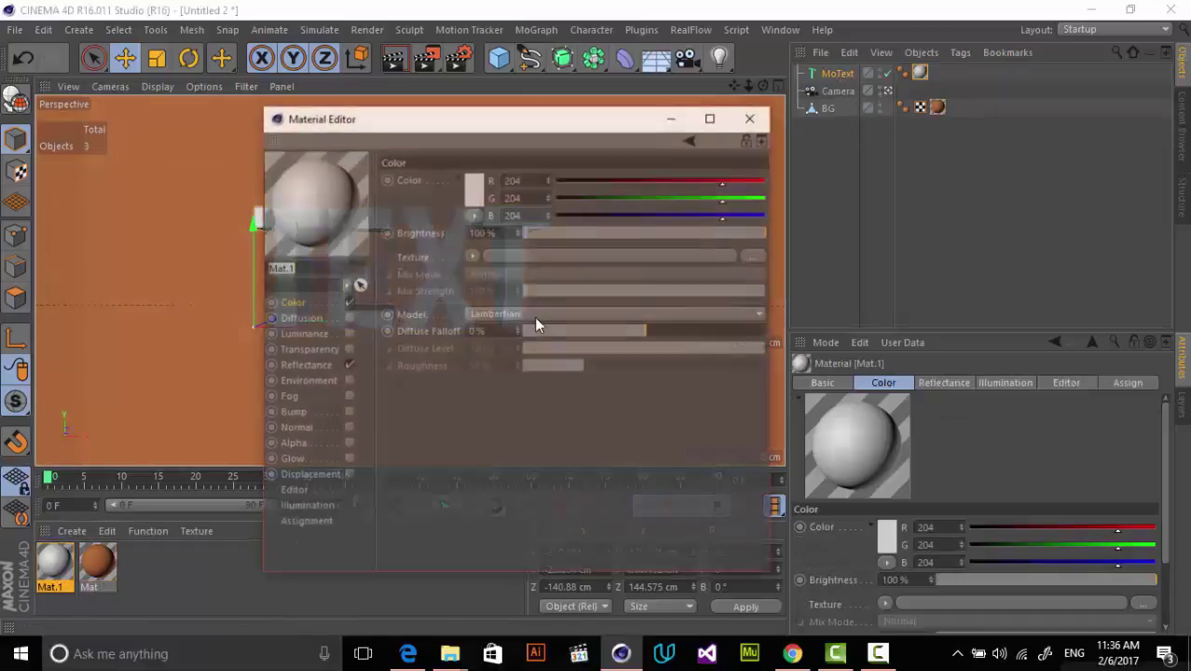
left_click_drag(486, 125, 814, 189)
left_click(791, 261)
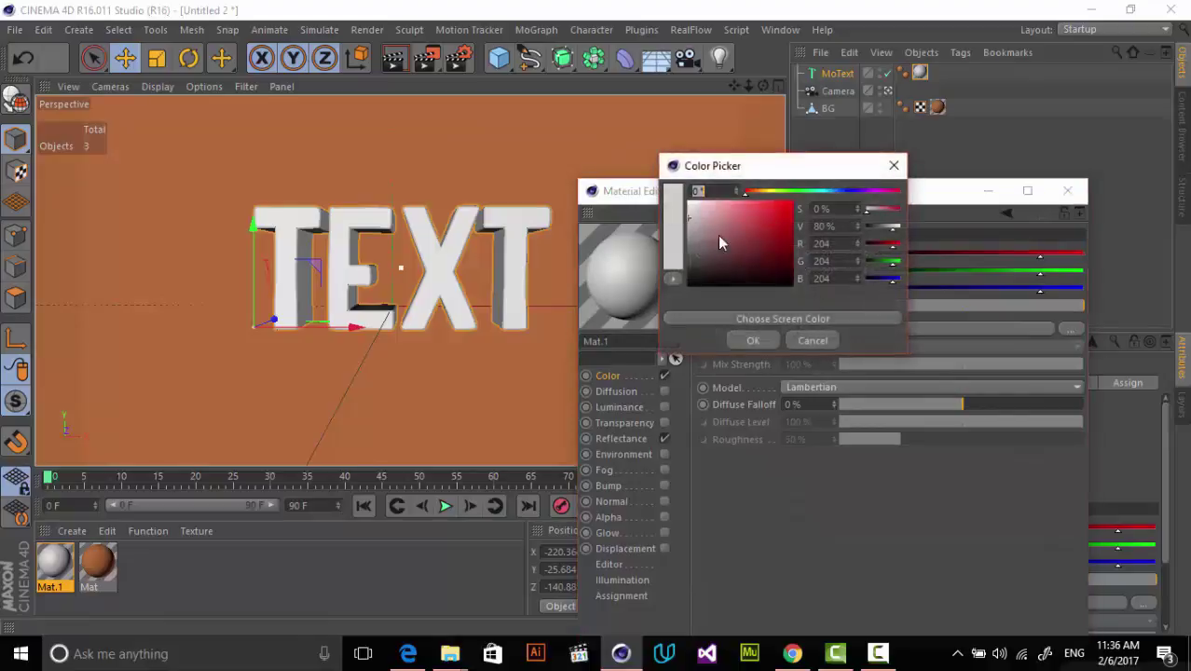
left_click_drag(721, 242, 676, 248)
left_click(753, 340)
left_click(1067, 190)
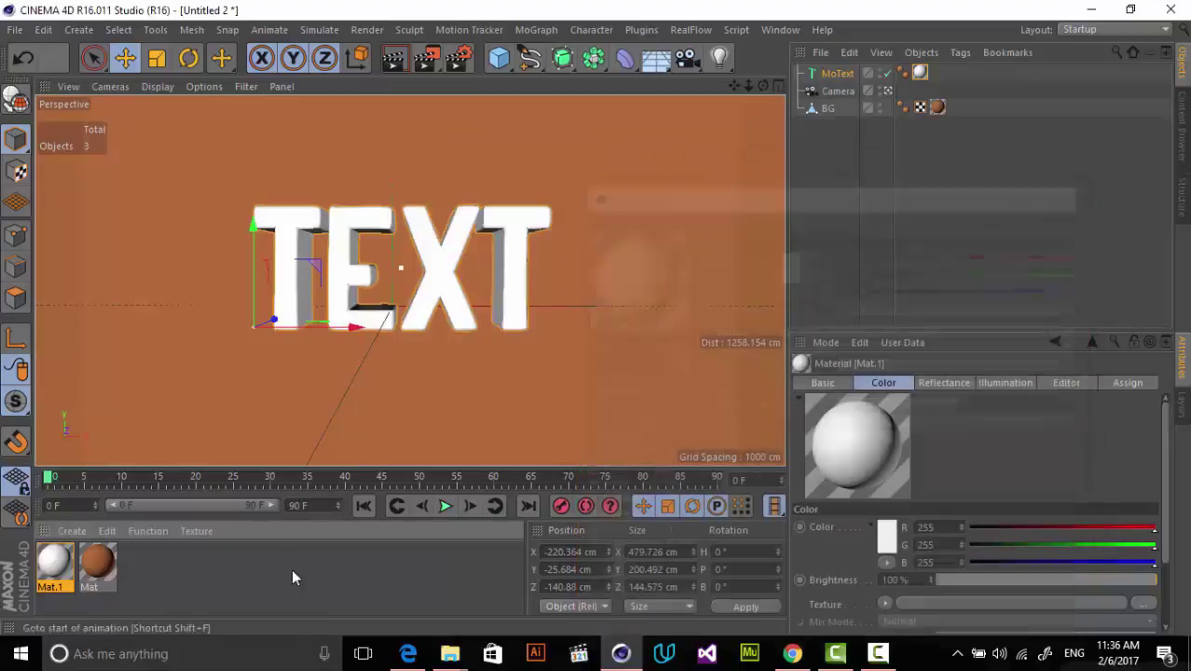
left_click(292, 578)
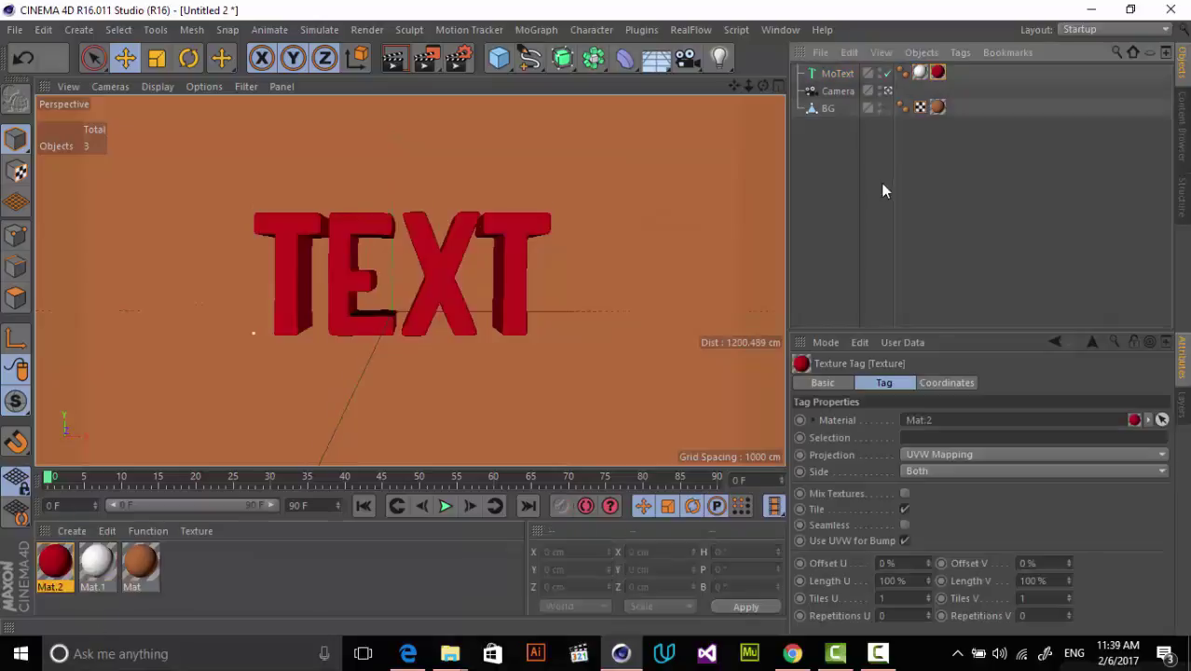
Delete the red material and apply a new material to the TEXT MoText.
left_click(56, 578)
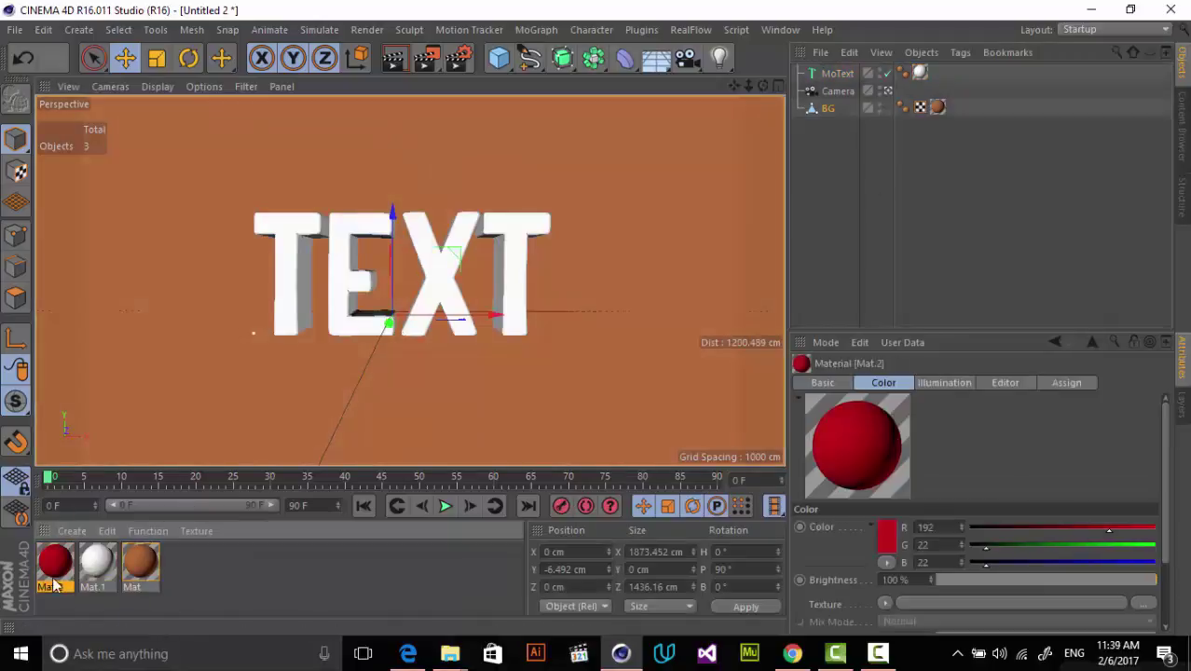
key("Delete")
left_click(67, 532)
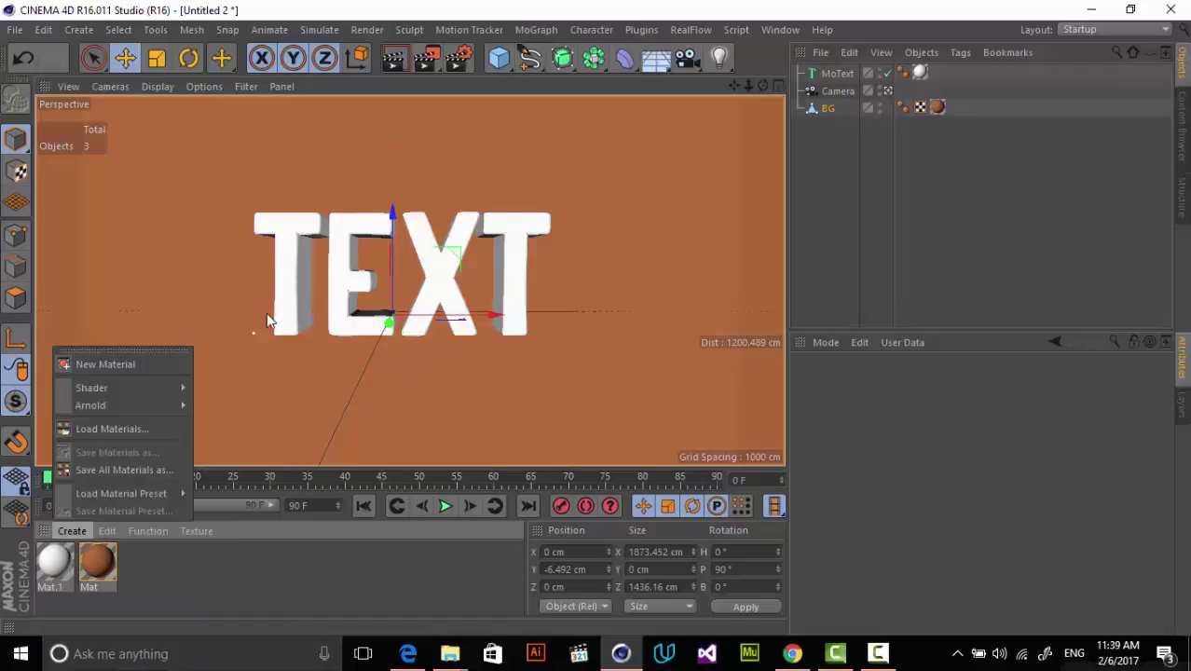
left_click(106, 364)
left_click_drag(54, 562, 836, 80)
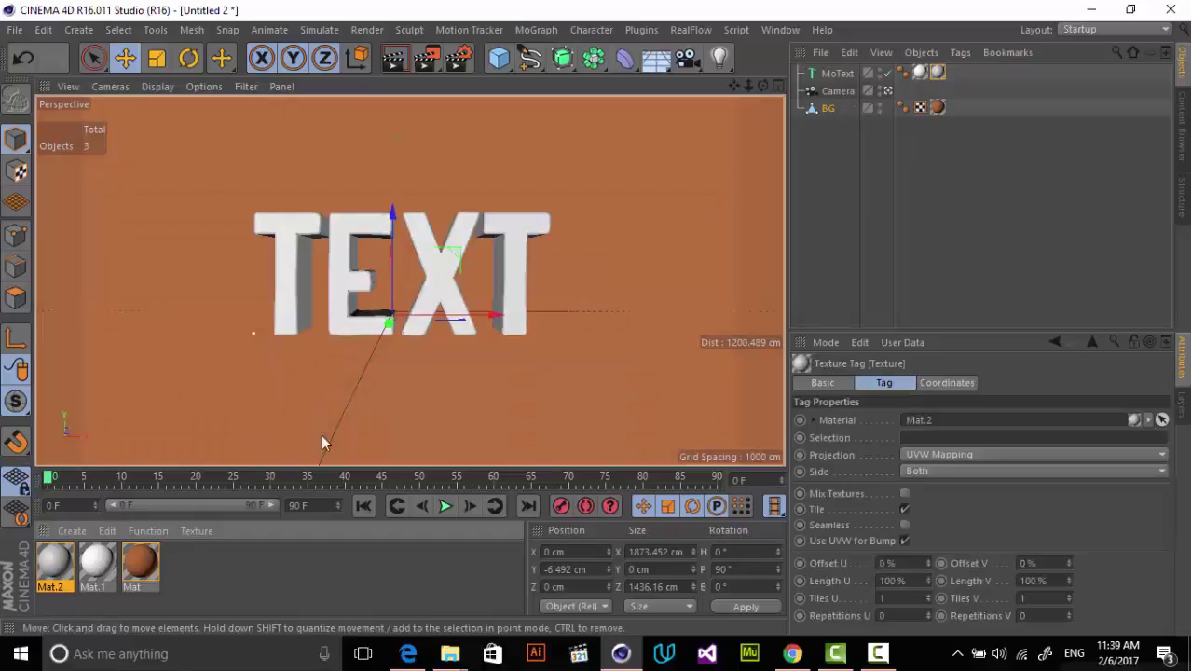
Set the new material's colour to orange (R205 G123 B79).
double_click(75, 559)
left_click(491, 205)
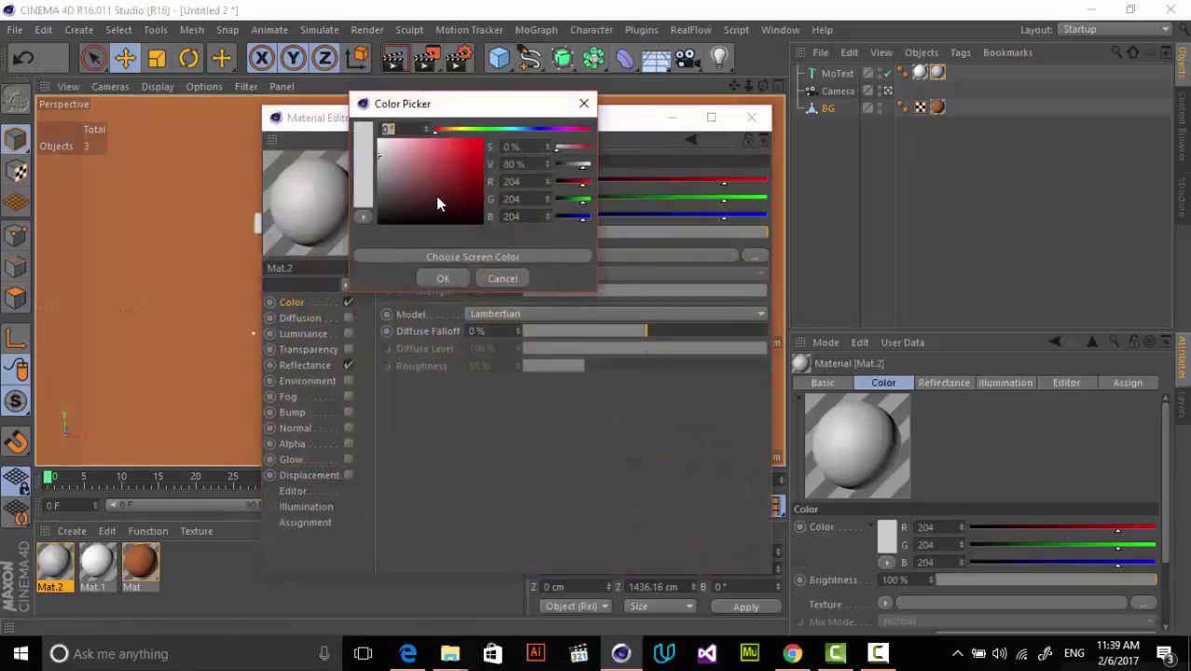
left_click(441, 130)
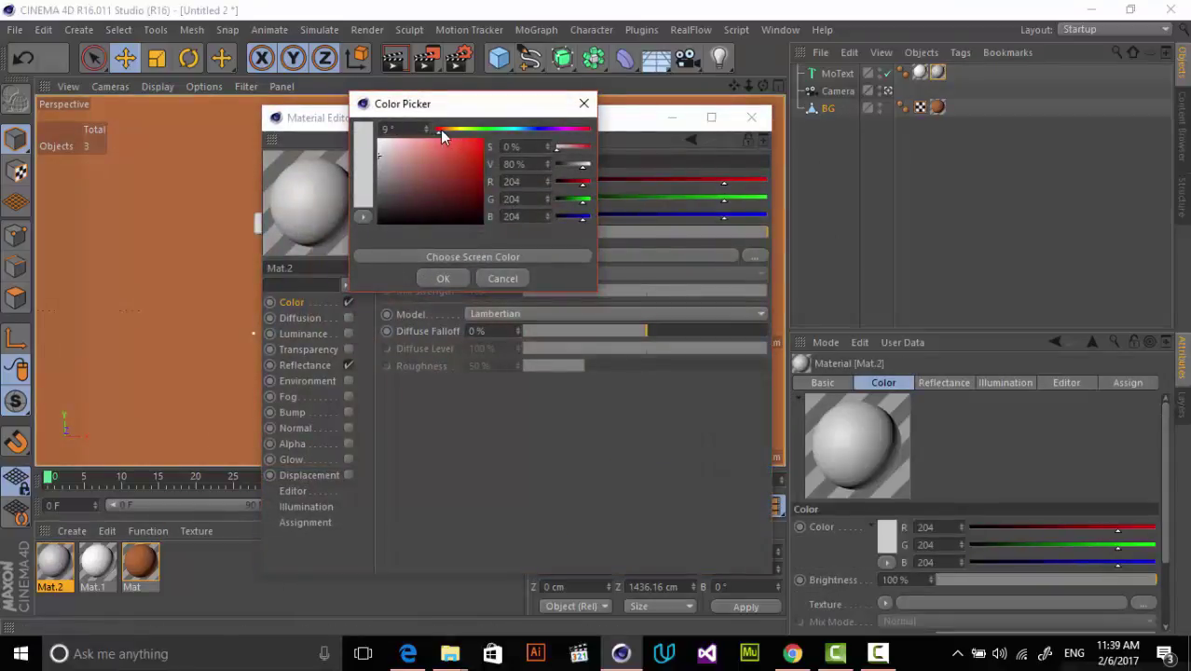
mouse_move(443, 135)
left_mouse_down()
mouse_move(422, 163)
mouse_move(441, 155)
left_mouse_up()
left_click(441, 279)
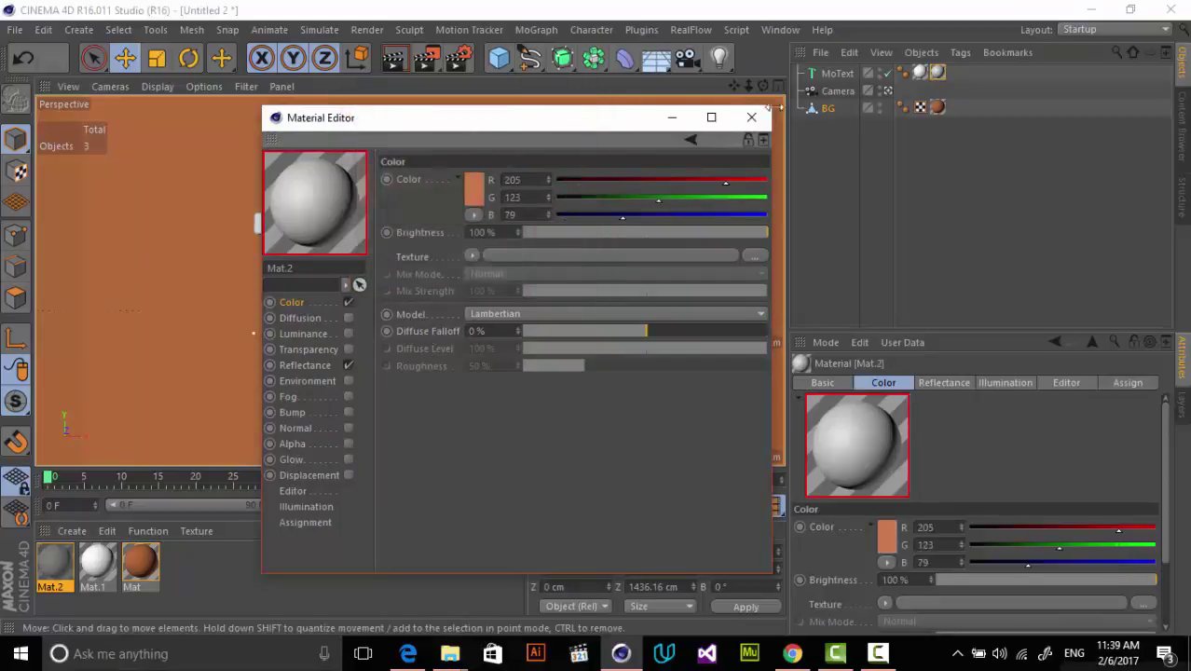
Limit the Mat.2 texture tag to the 'R' rounded-edge selection.
left_click(751, 116)
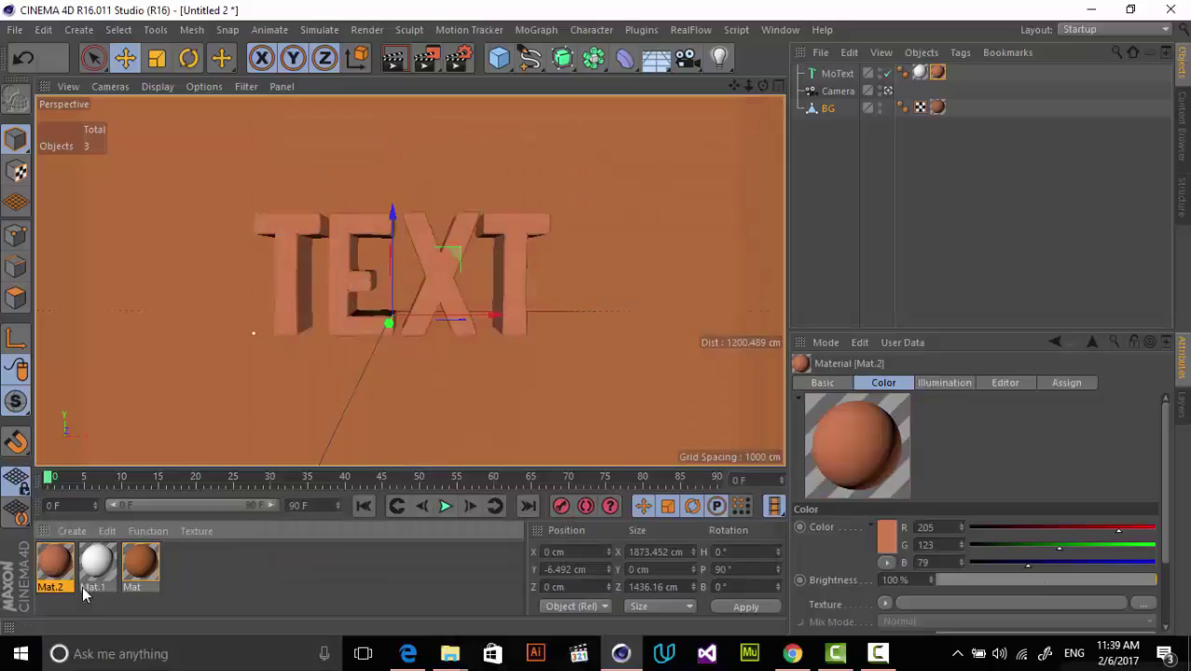
left_click(938, 73)
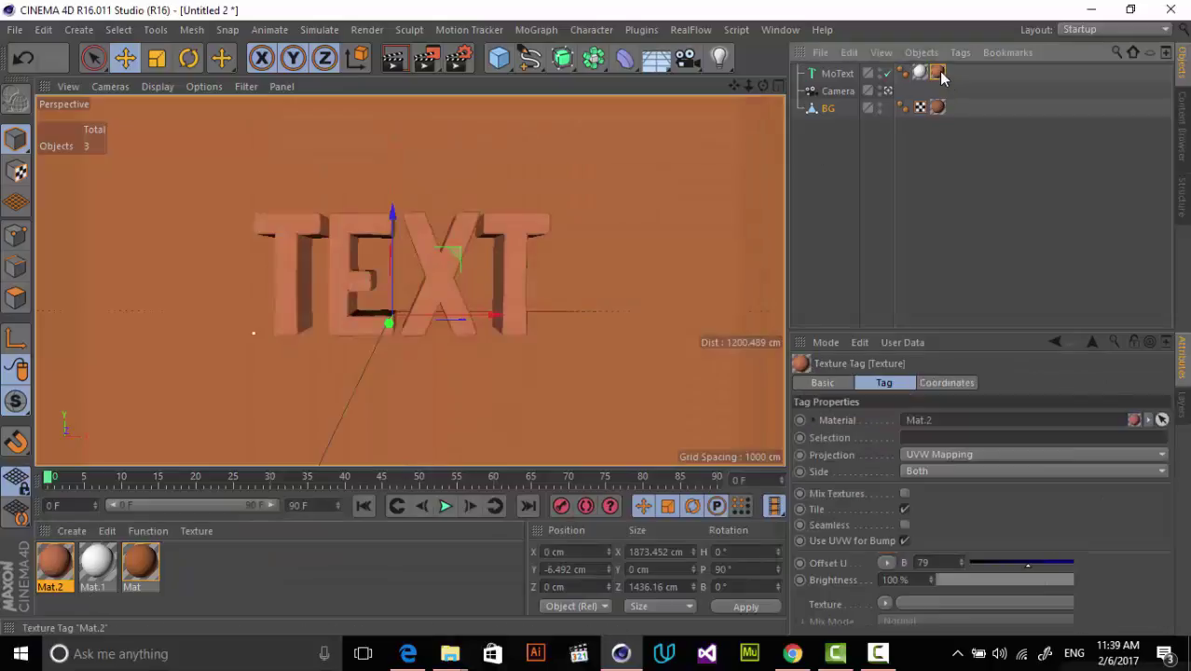
left_click(925, 435)
type("R1")
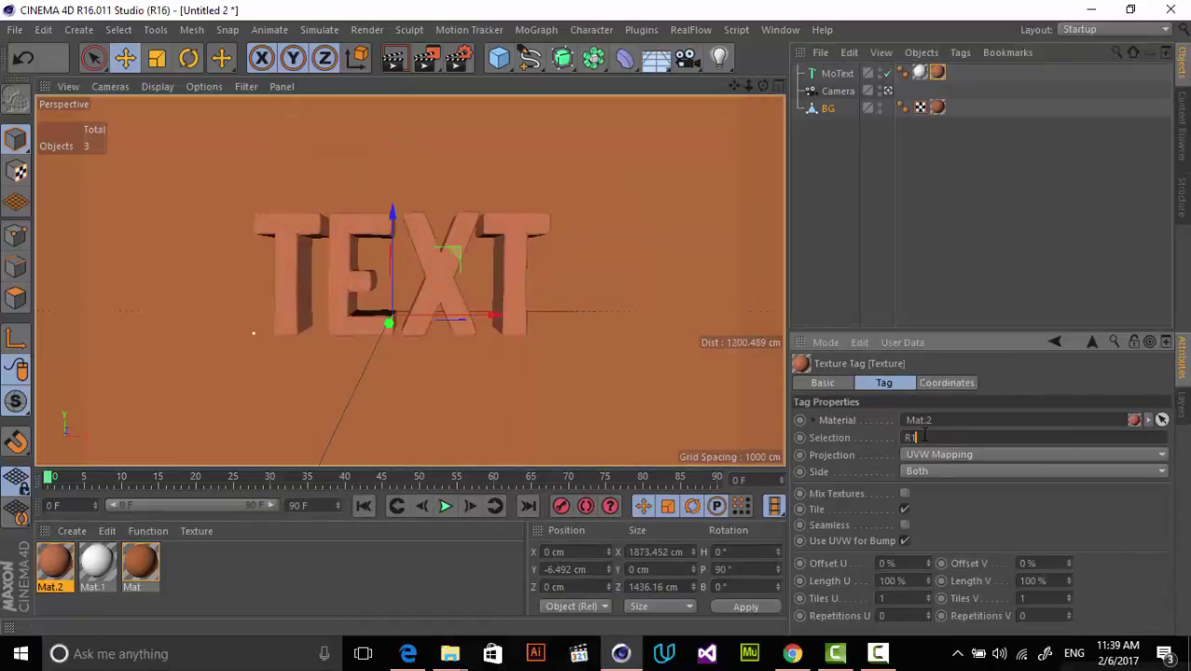
left_click(816, 218)
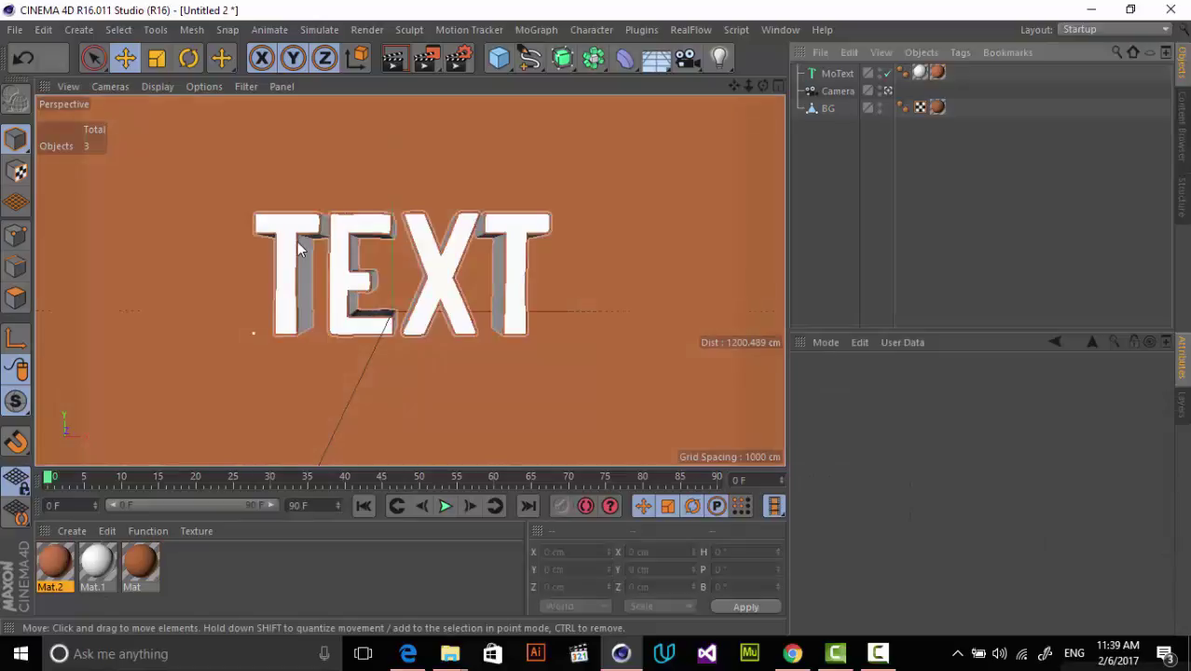
Raise the MoText fillet radius to 4.205 cm, then select the BG plane.
left_click(837, 74)
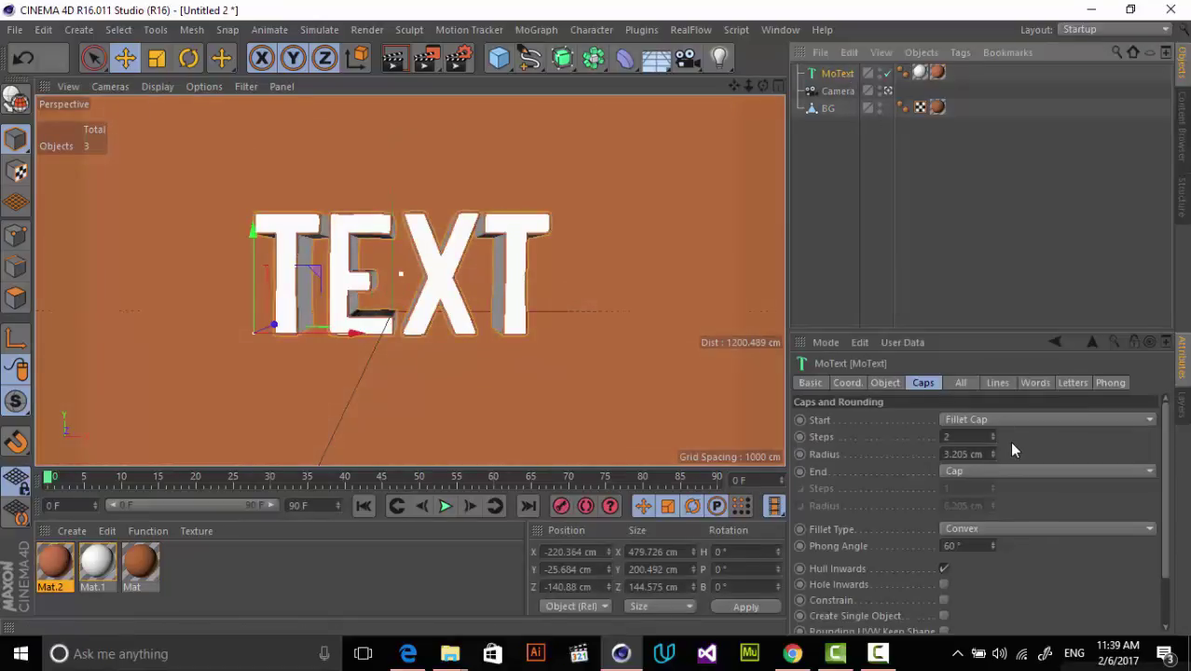
left_click(993, 451)
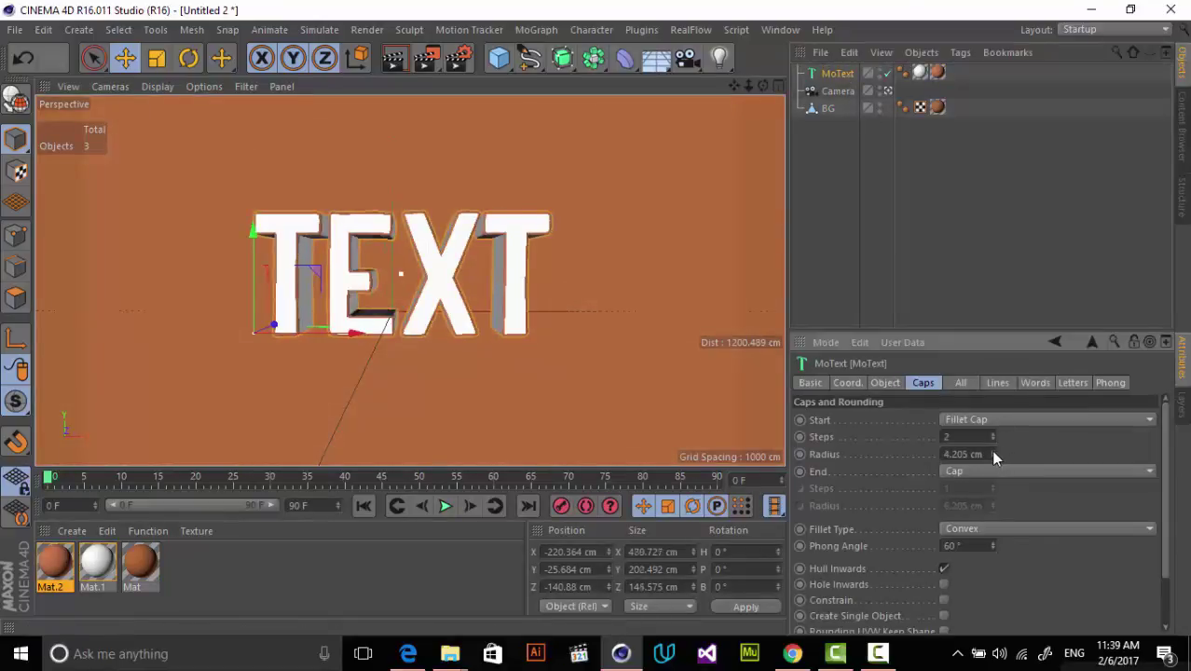
left_click(632, 275)
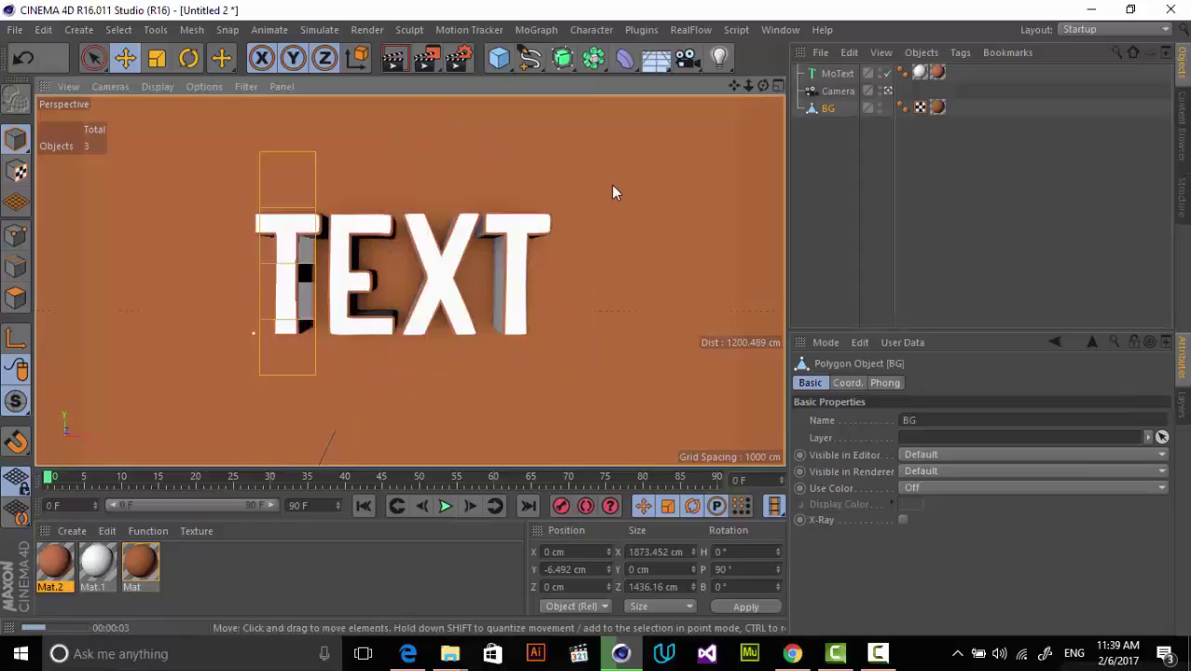
left_click(642, 314)
left_click(666, 370)
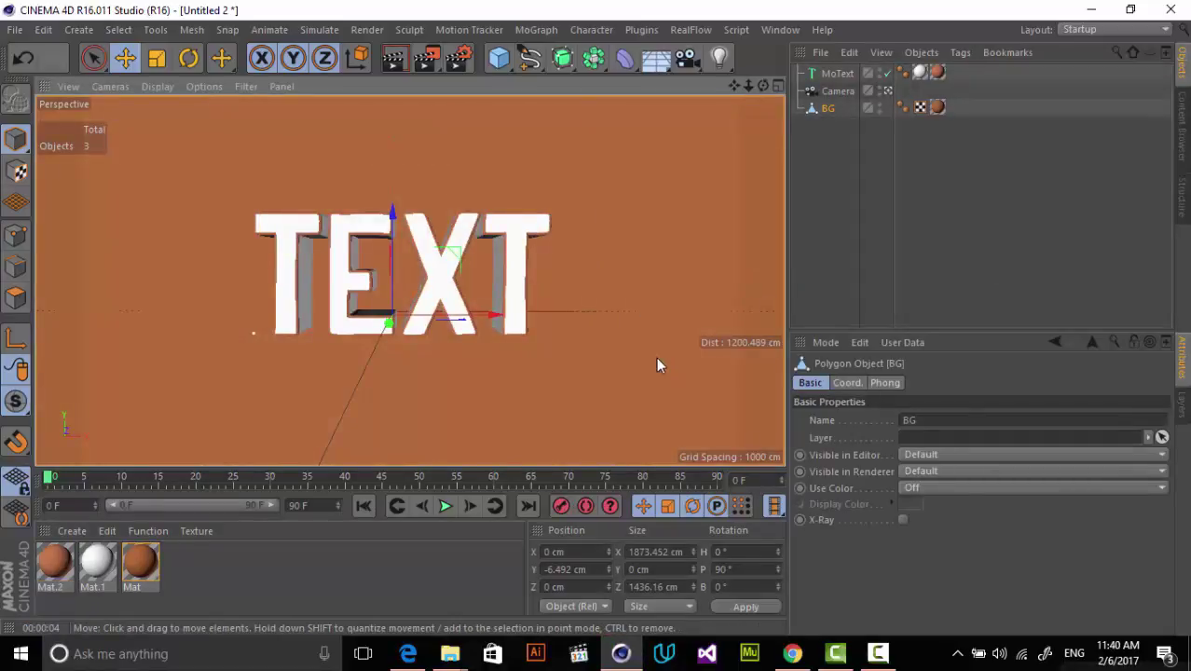
Add an Infinite Light from the toolbar's light flyout.
left_click(719, 58)
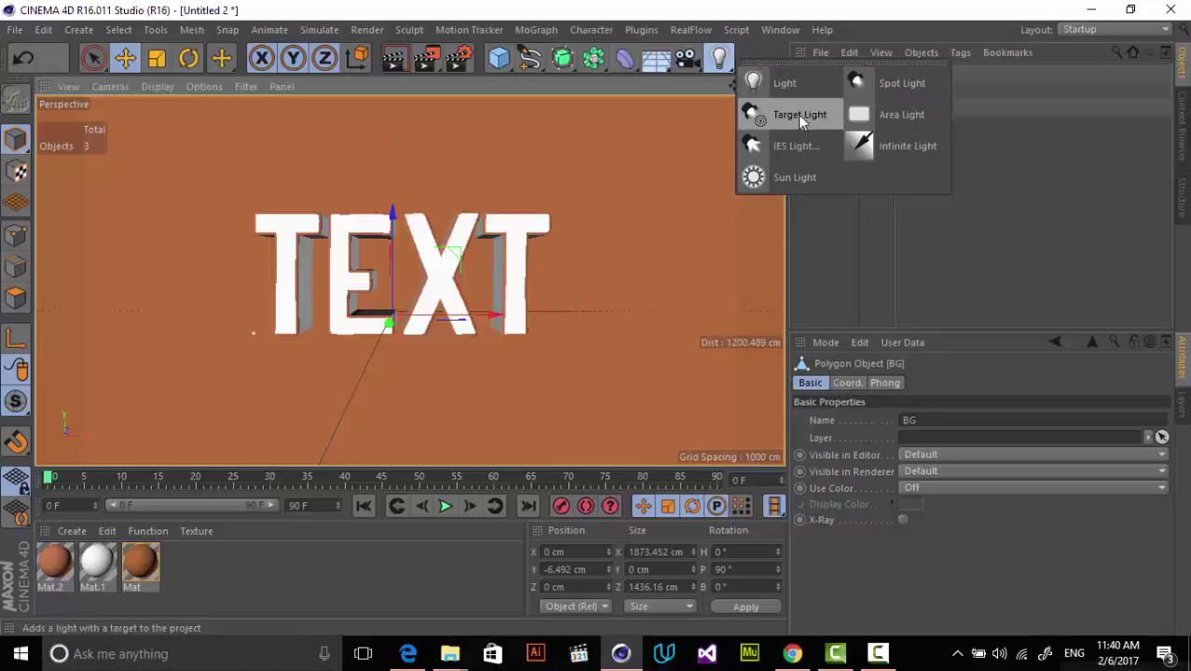
left_click(901, 147)
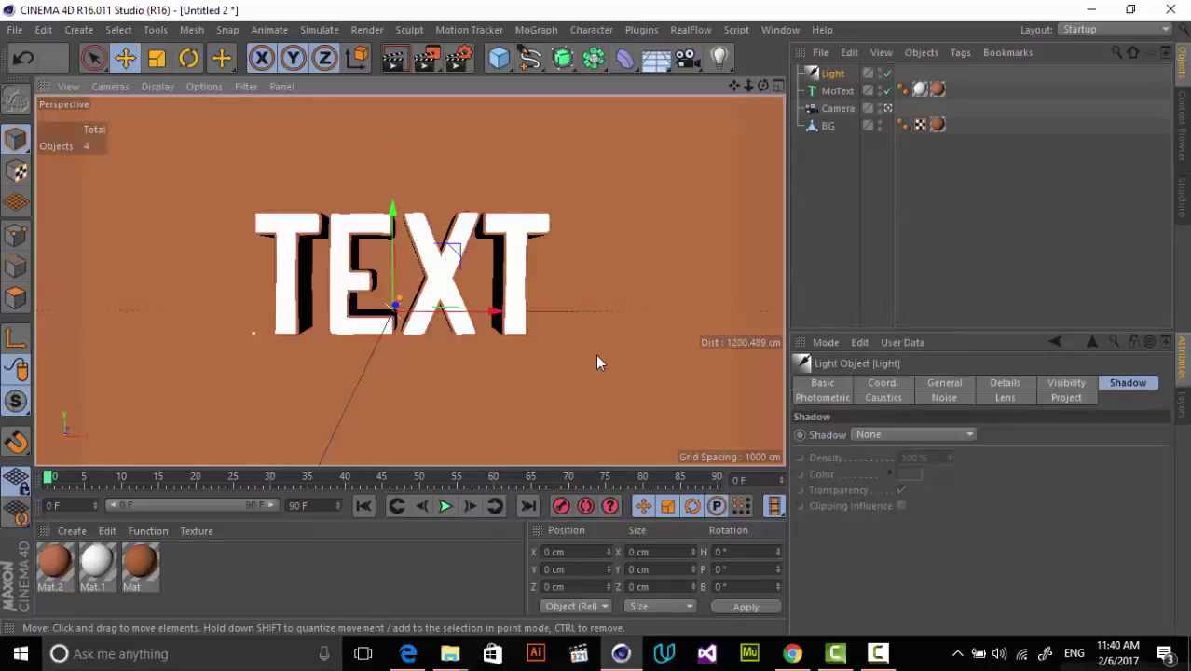
left_click_drag(719, 57, 824, 223)
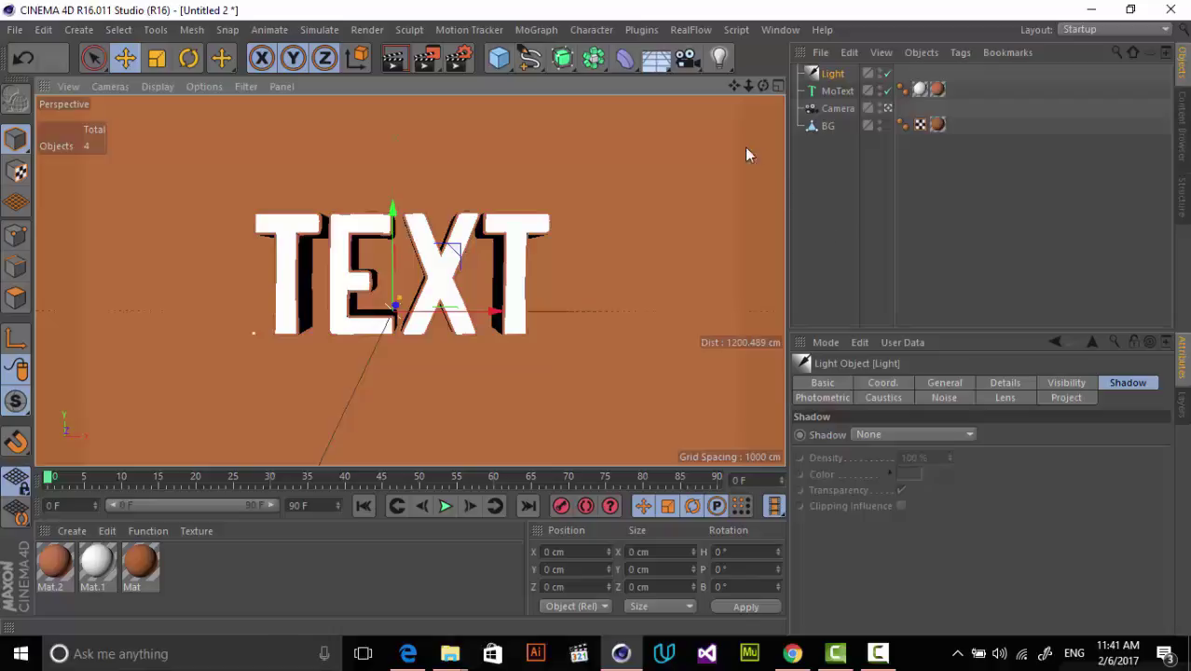
In the four-view layout, move the light back along Z to about -859 cm.
middle_click(631, 178)
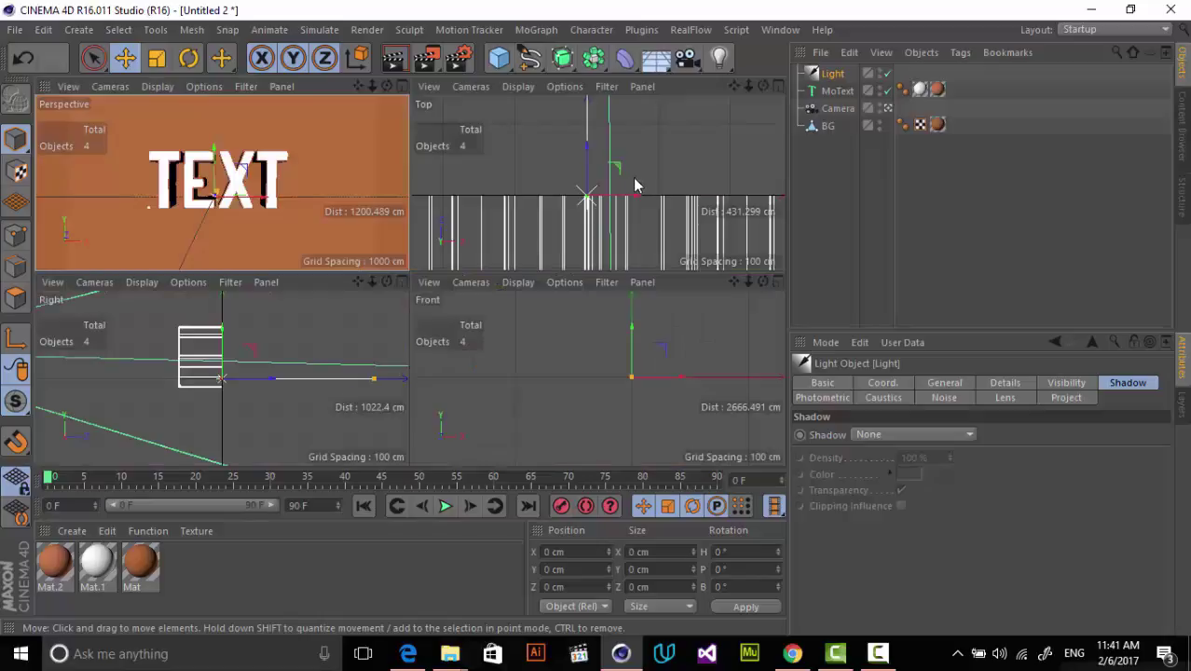
scroll(629, 177, "down", 10)
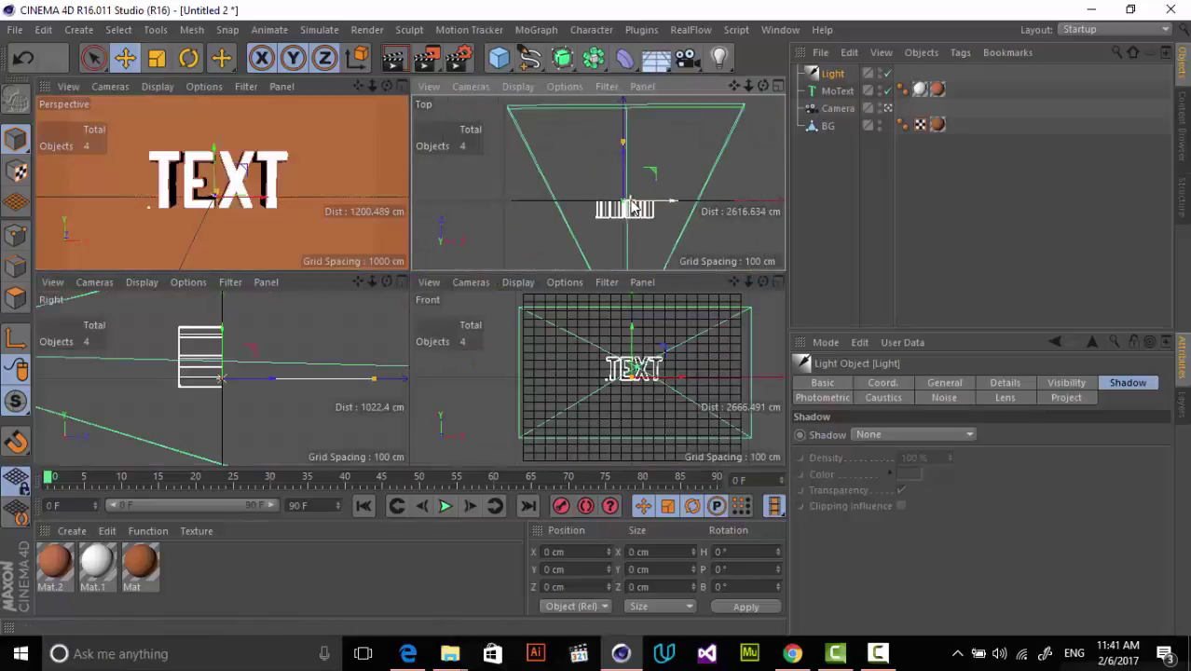
left_click_drag(625, 173, 626, 238)
left_click_drag(748, 85, 734, 85)
mouse_move(596, 203)
left_mouse_down()
mouse_move(625, 207)
mouse_move(606, 218)
left_mouse_up()
Check Render Settings and render a preview of the perspective view.
left_click(312, 131)
left_click(459, 57)
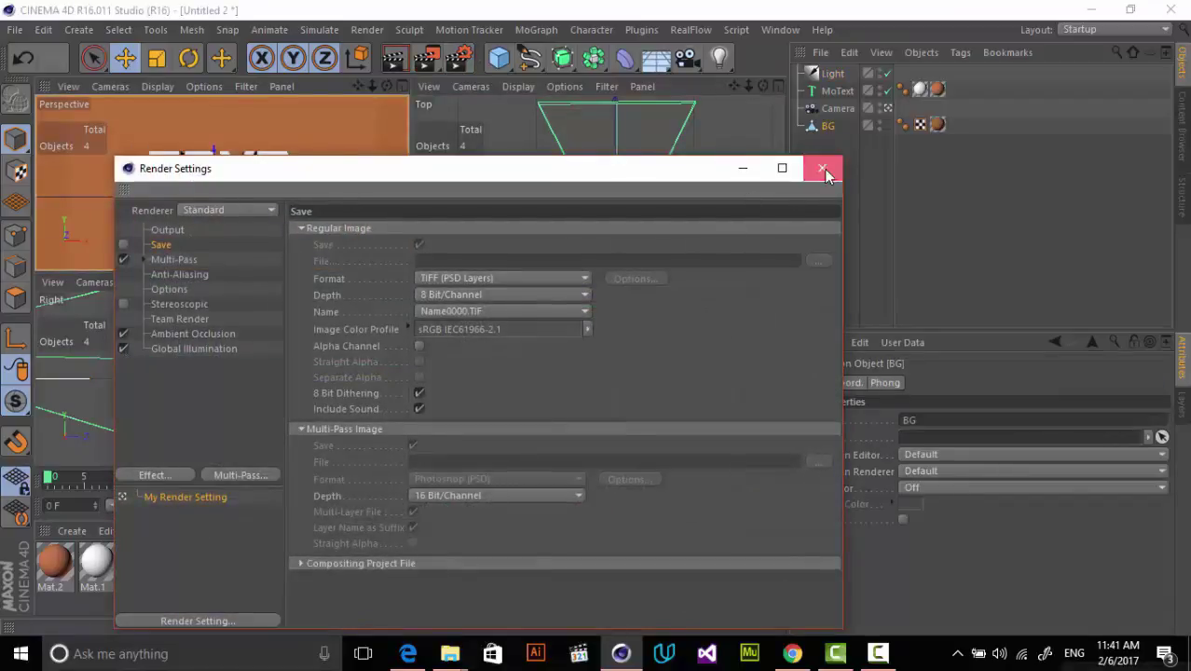
left_click(822, 168)
left_click(392, 57)
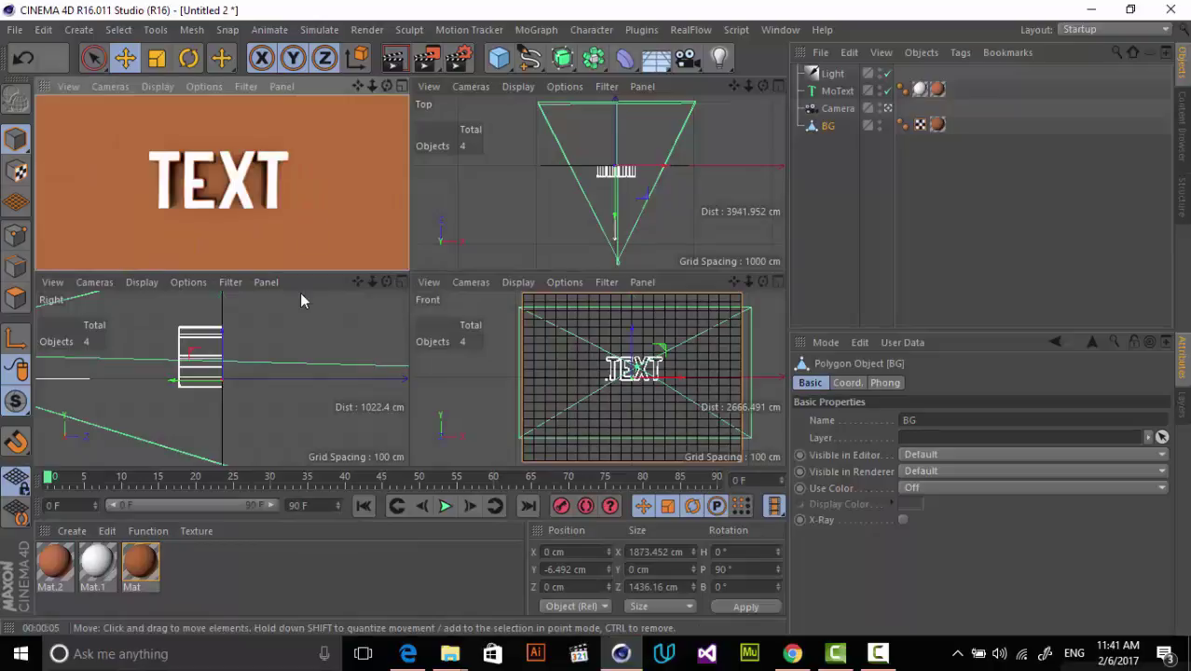
left_click(330, 189)
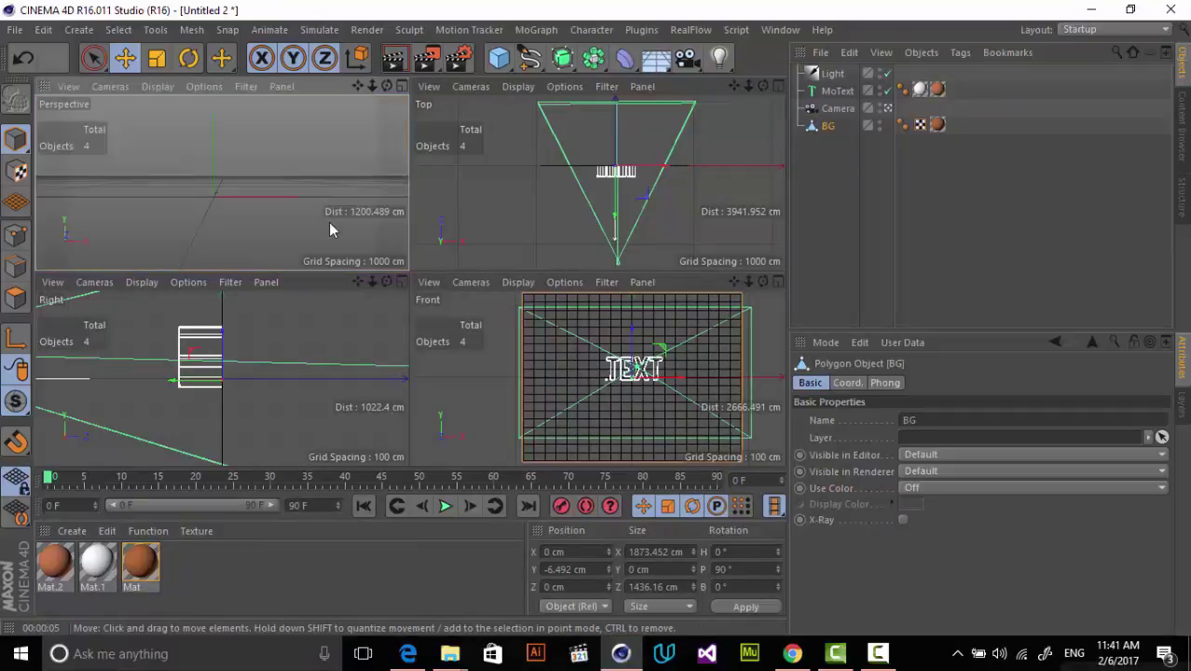
Give the light hard raytraced shadows and render a perspective preview.
left_click(832, 74)
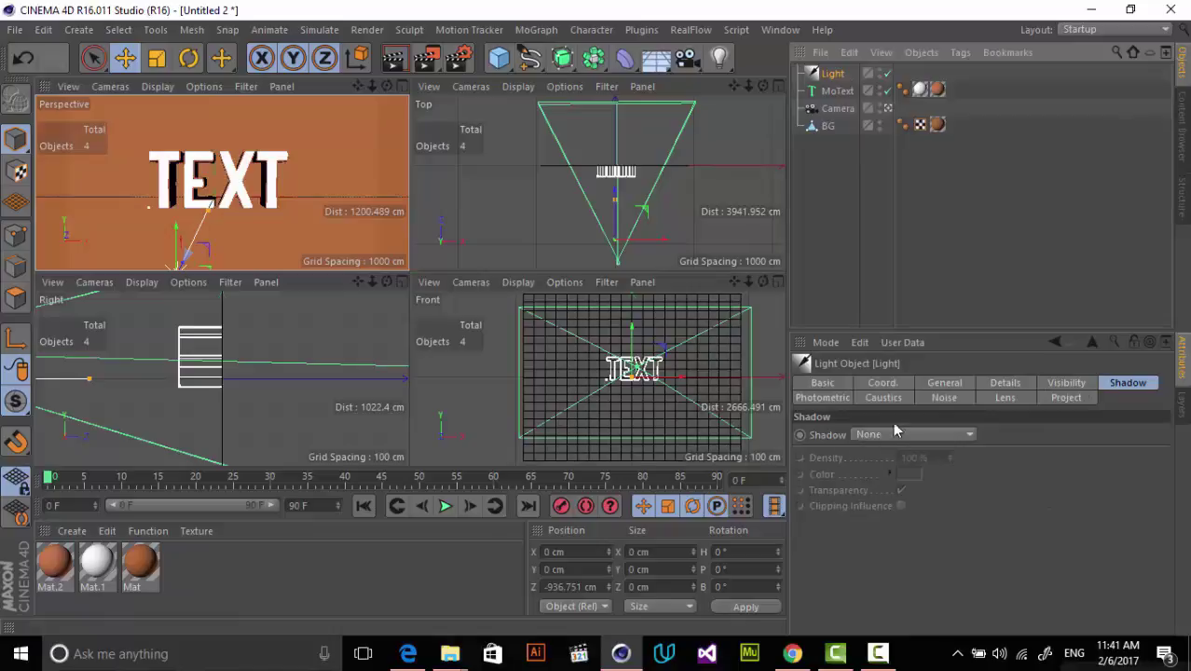
left_click(962, 385)
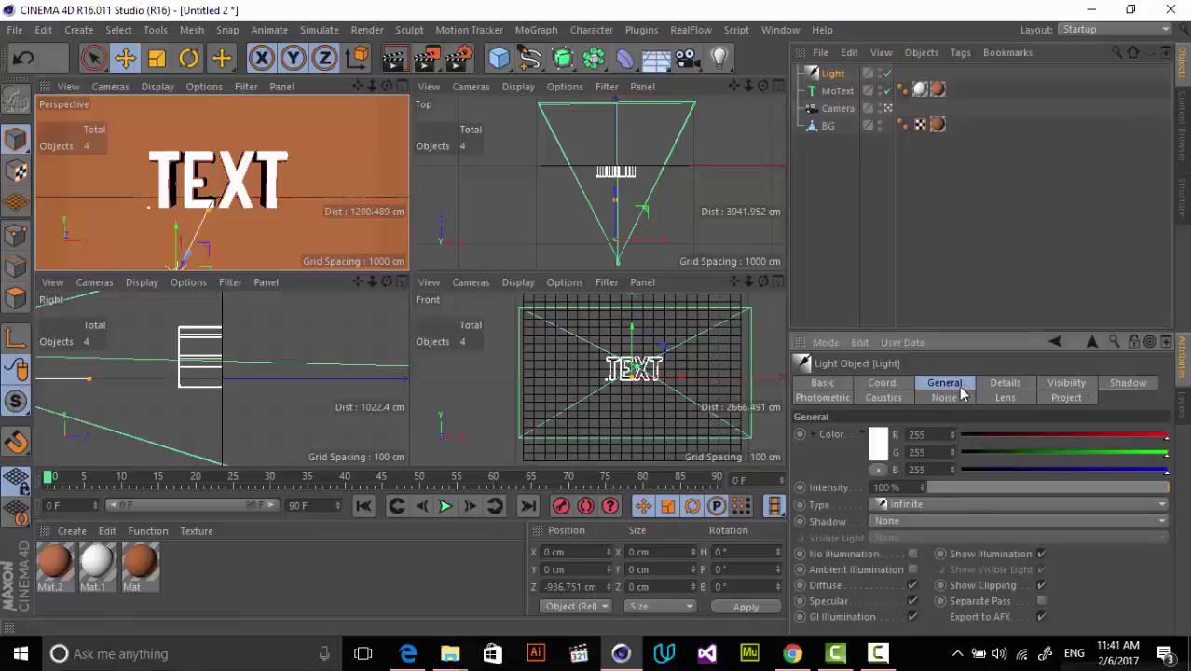
left_click(931, 524)
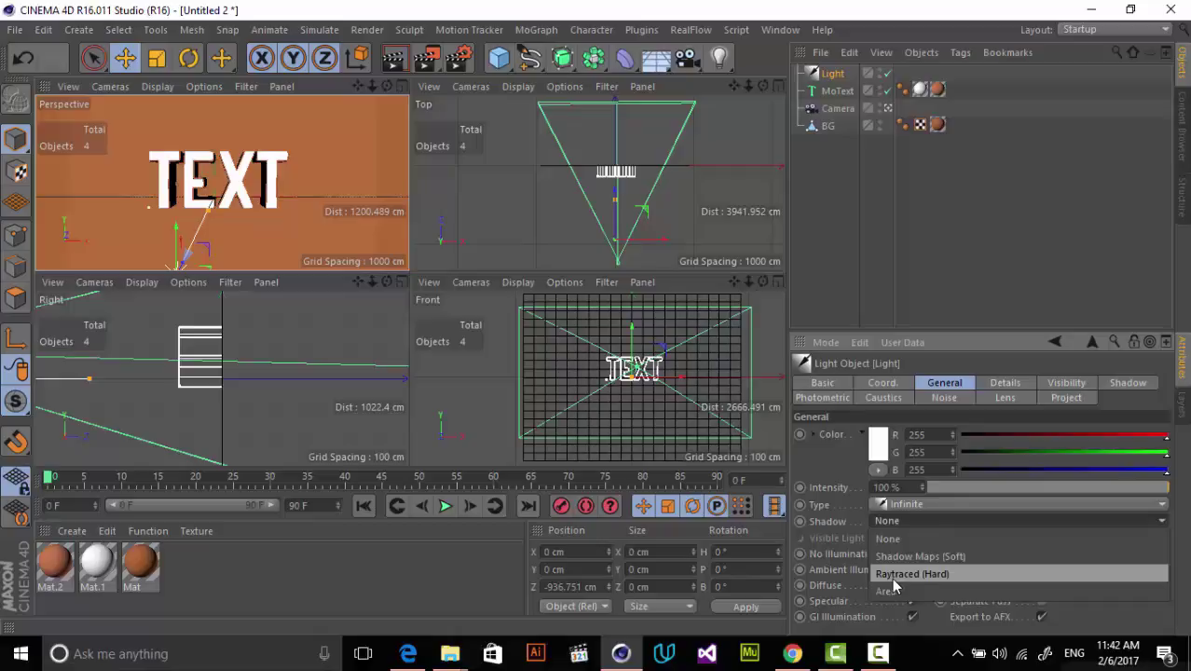
left_click(942, 574)
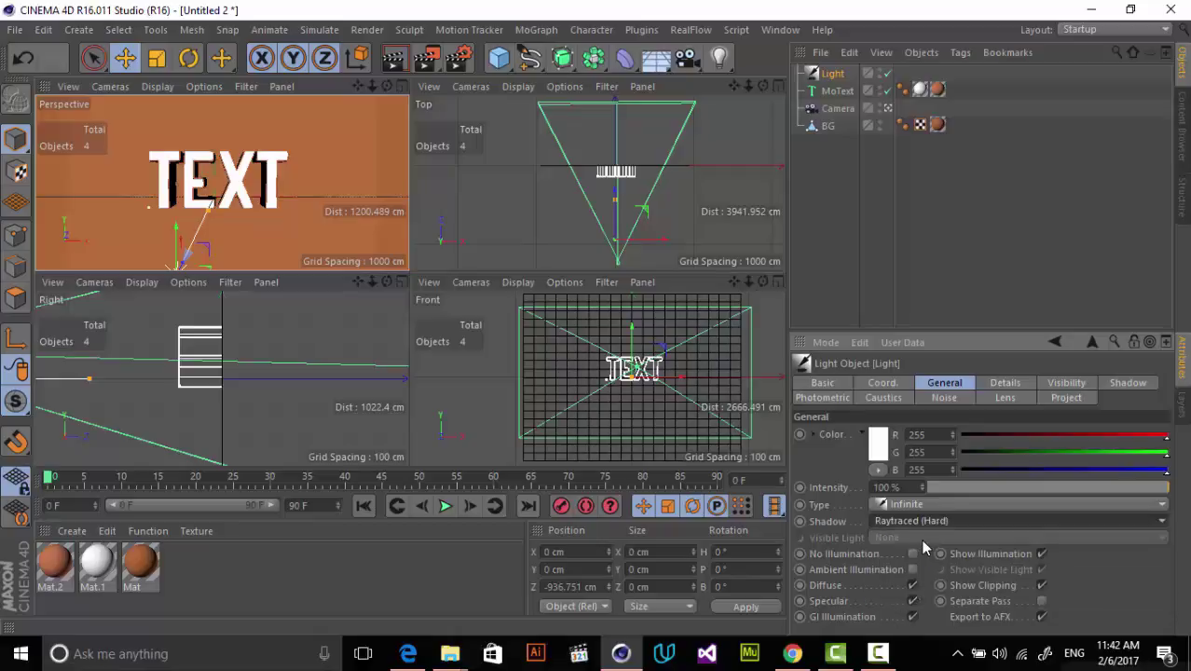
left_click(298, 220)
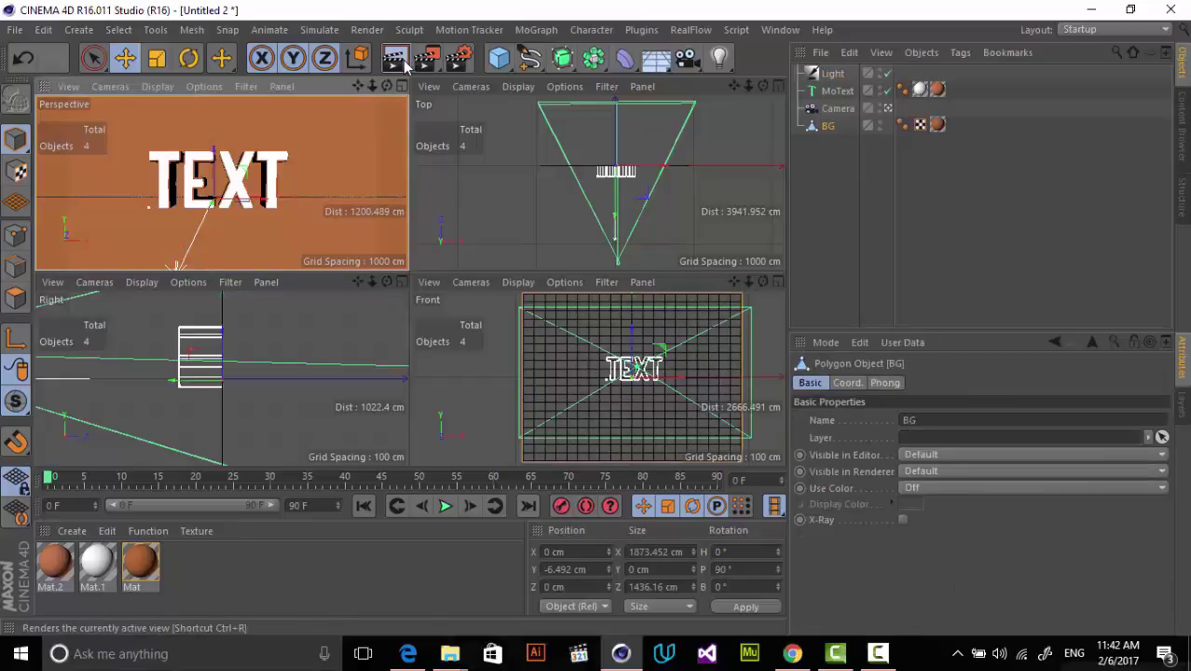
left_click(401, 62)
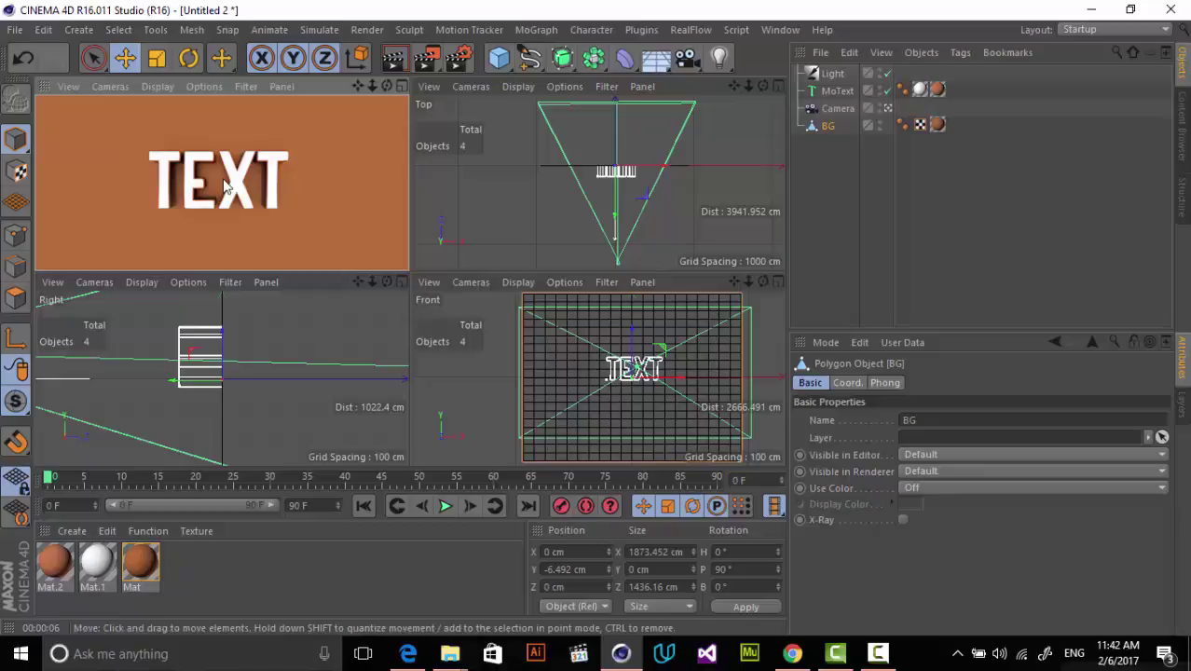
Rotate the light's heading and render a preview of the new angle.
left_click(833, 73)
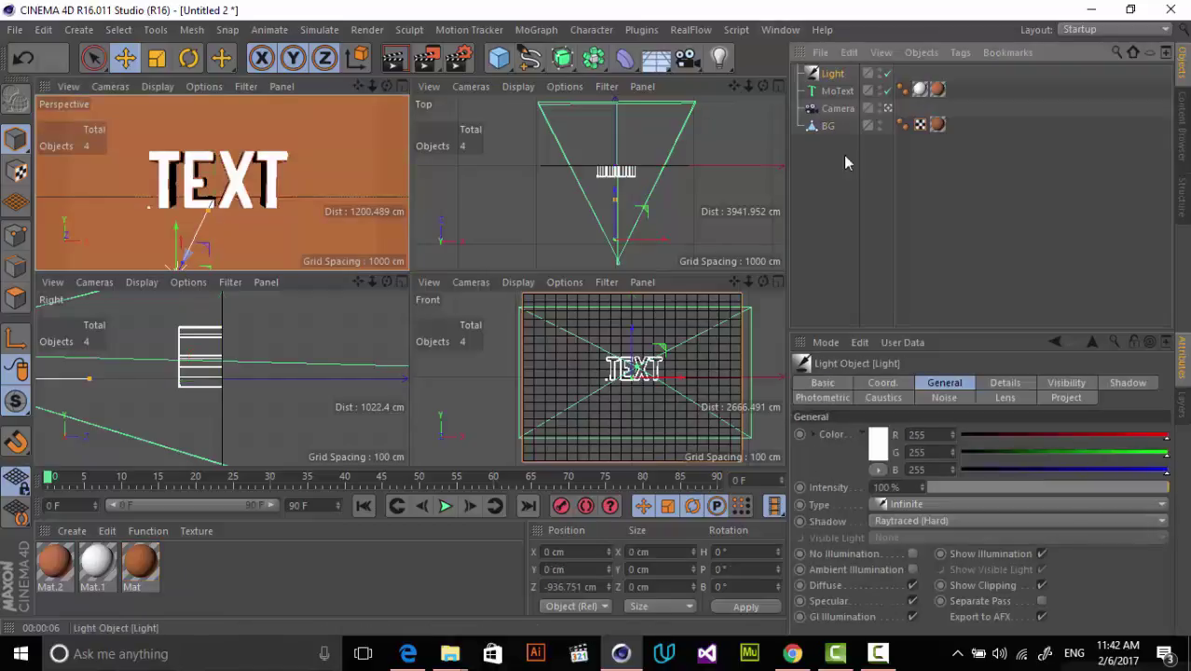
left_click(1004, 386)
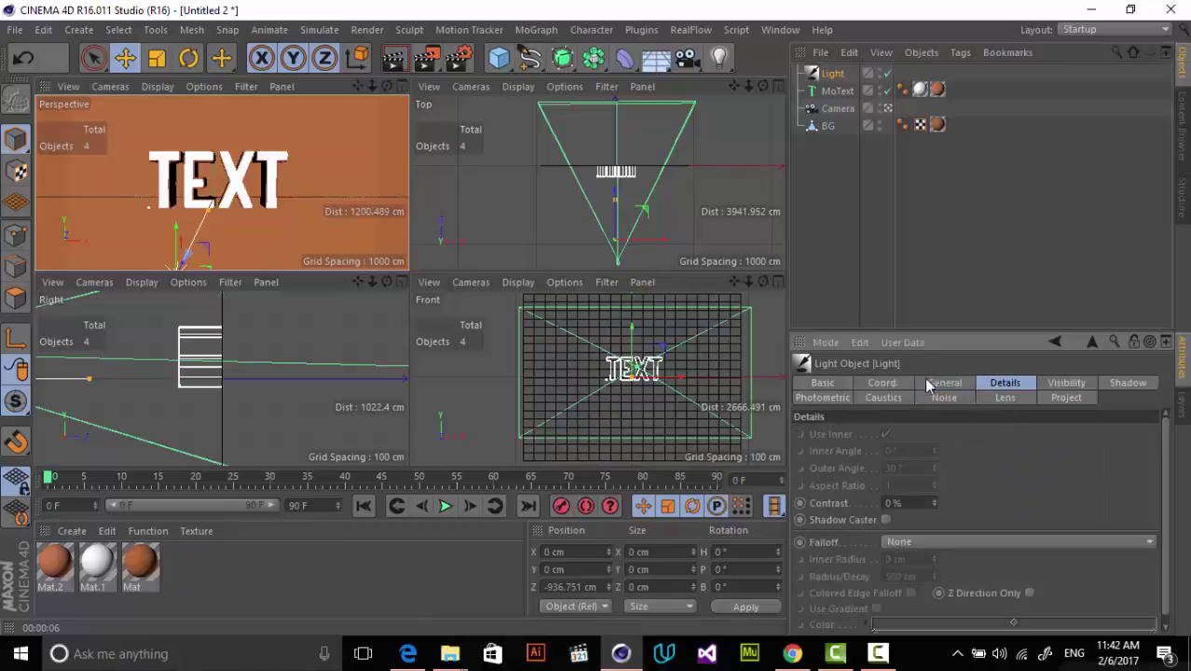
left_click(898, 386)
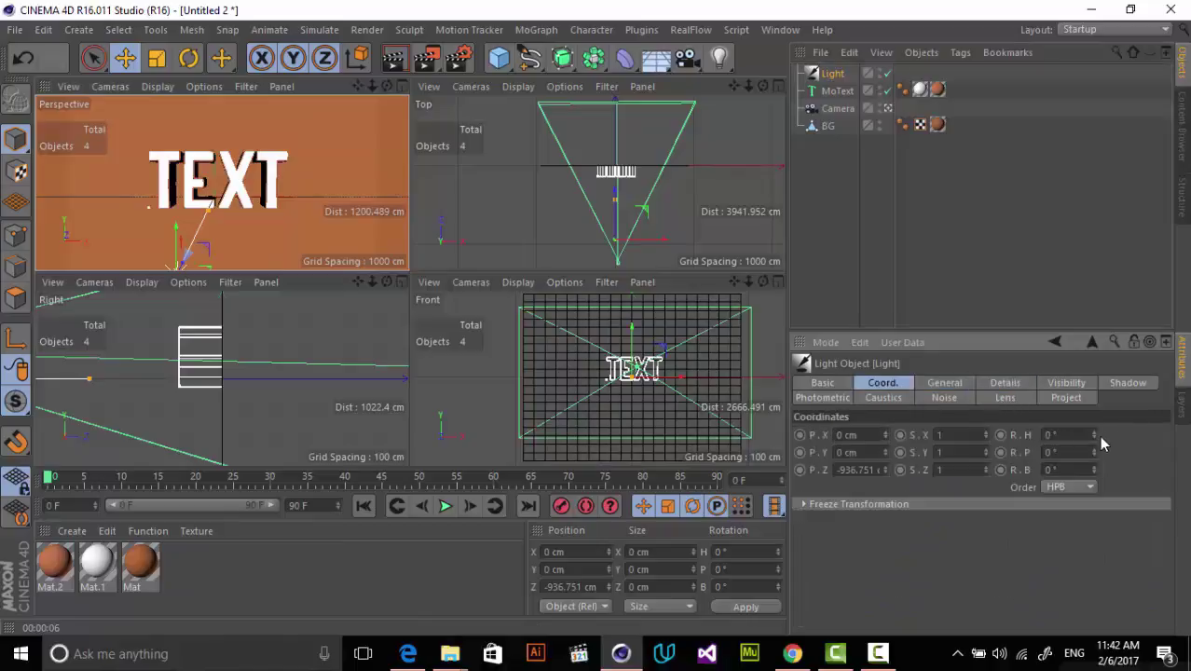
left_click_drag(1093, 433, 1094, 460)
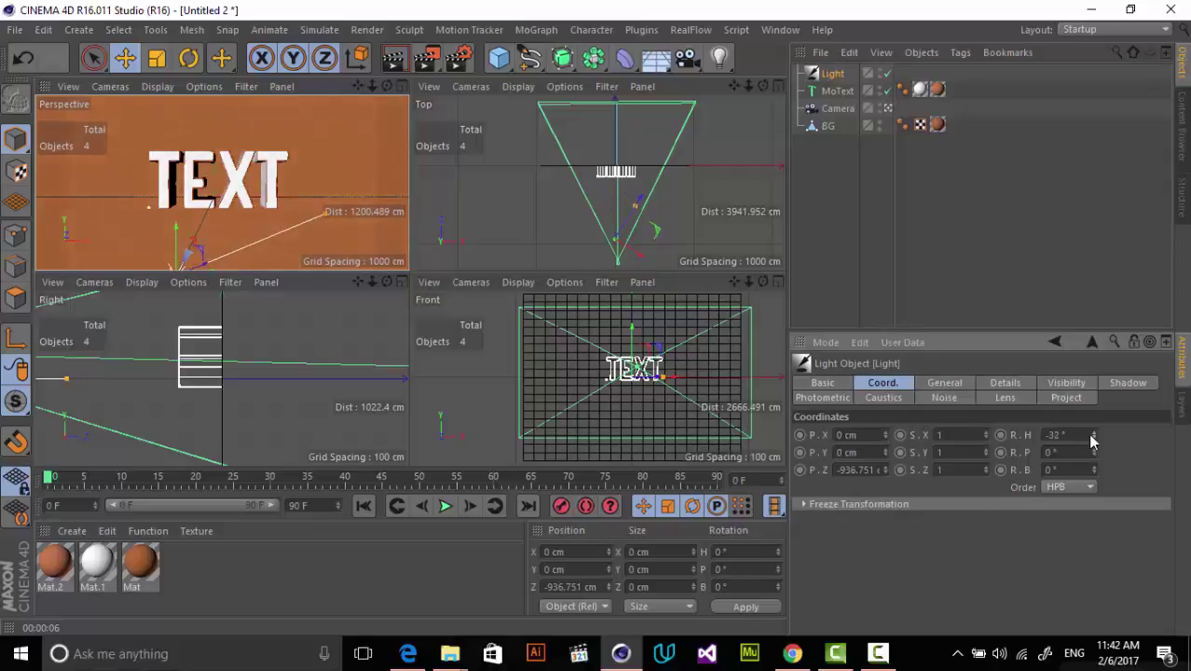
left_click(324, 143)
left_click(392, 58)
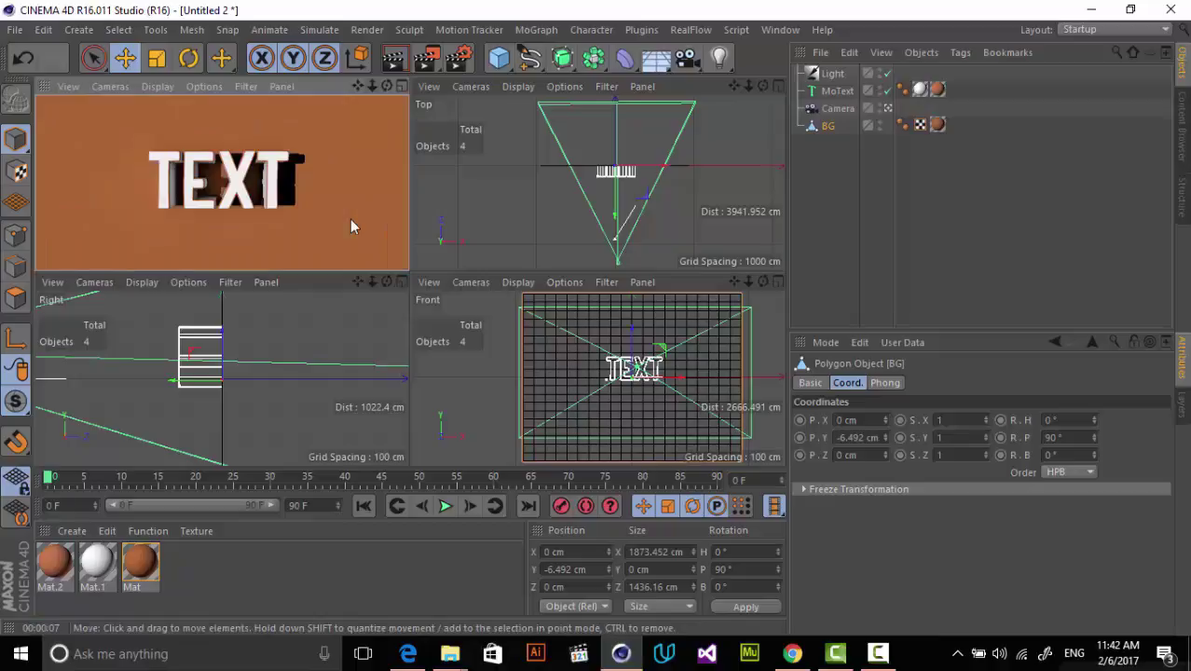
Set the light to -57° heading and -45° pitch and render the longer shadow.
left_click(833, 73)
left_click_drag(1093, 434, 1094, 456)
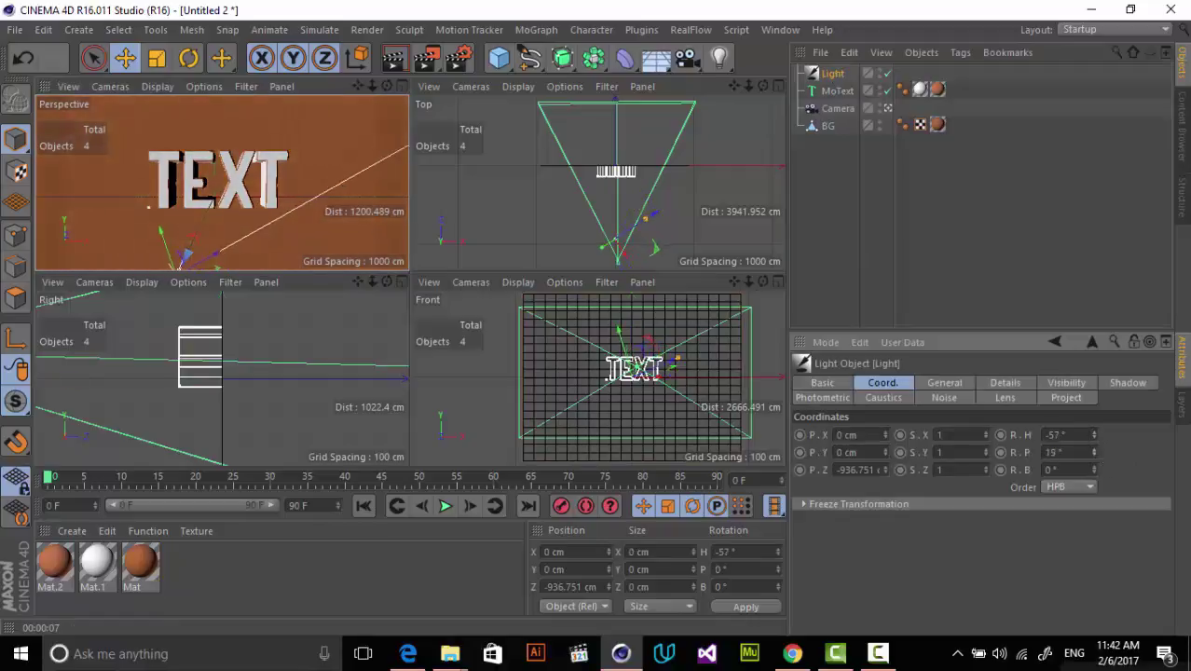
left_click_drag(652, 347, 639, 399)
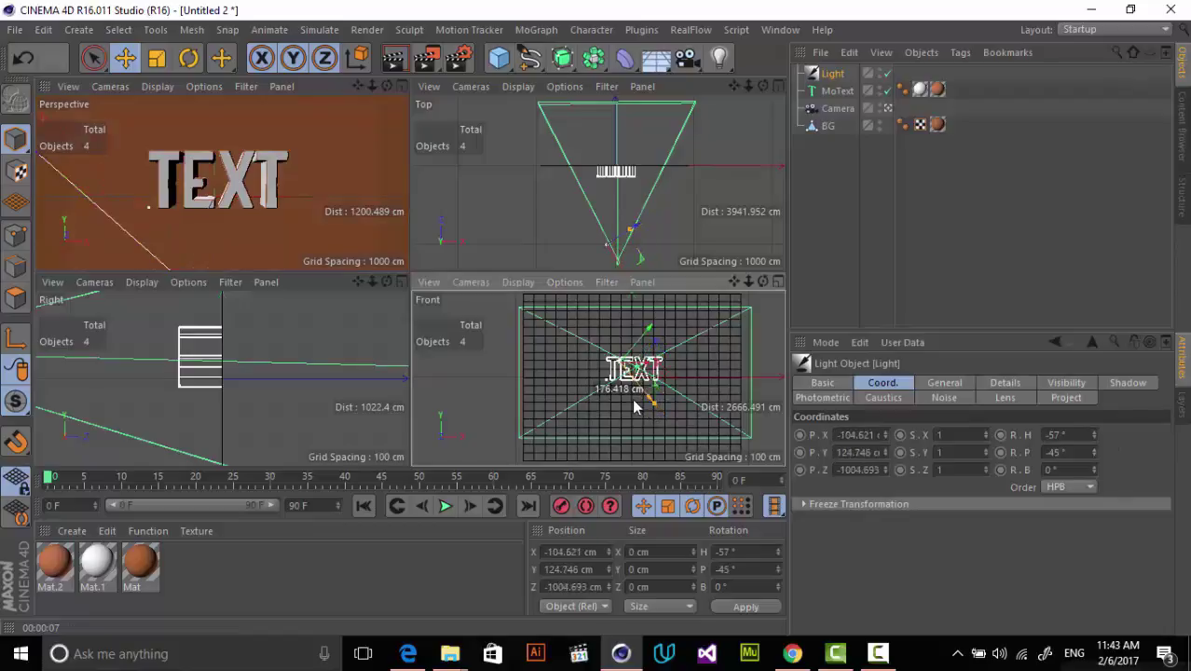
left_click(263, 138)
left_click(392, 58)
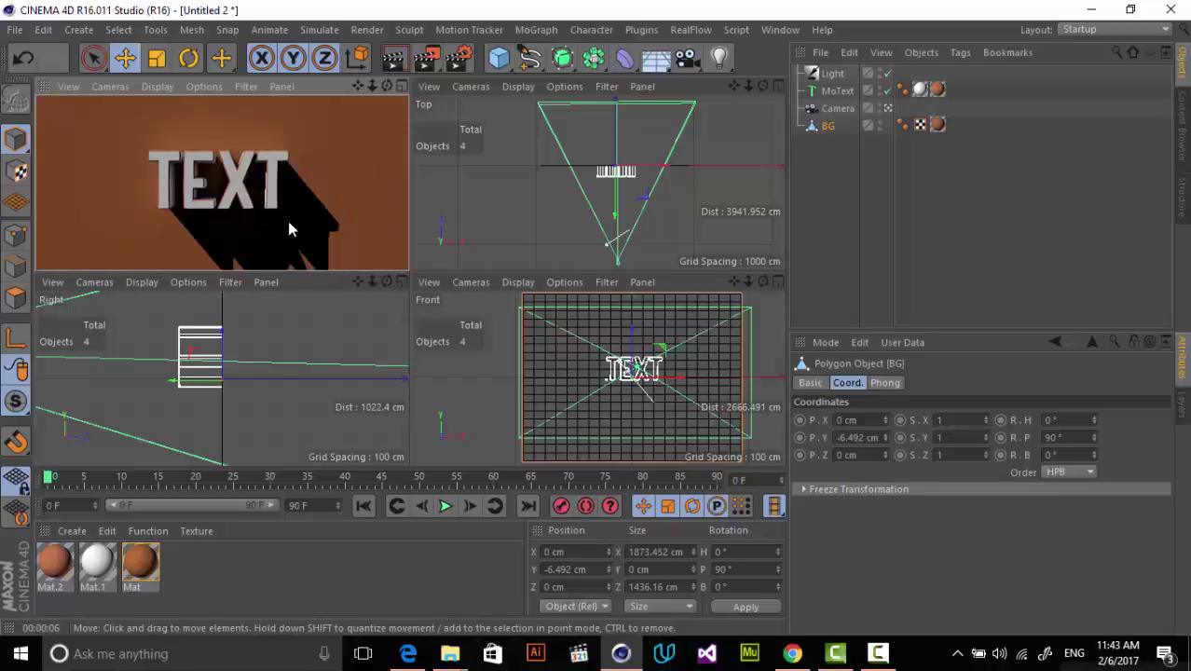
Lower the light's shadow density to 43%.
left_click(832, 72)
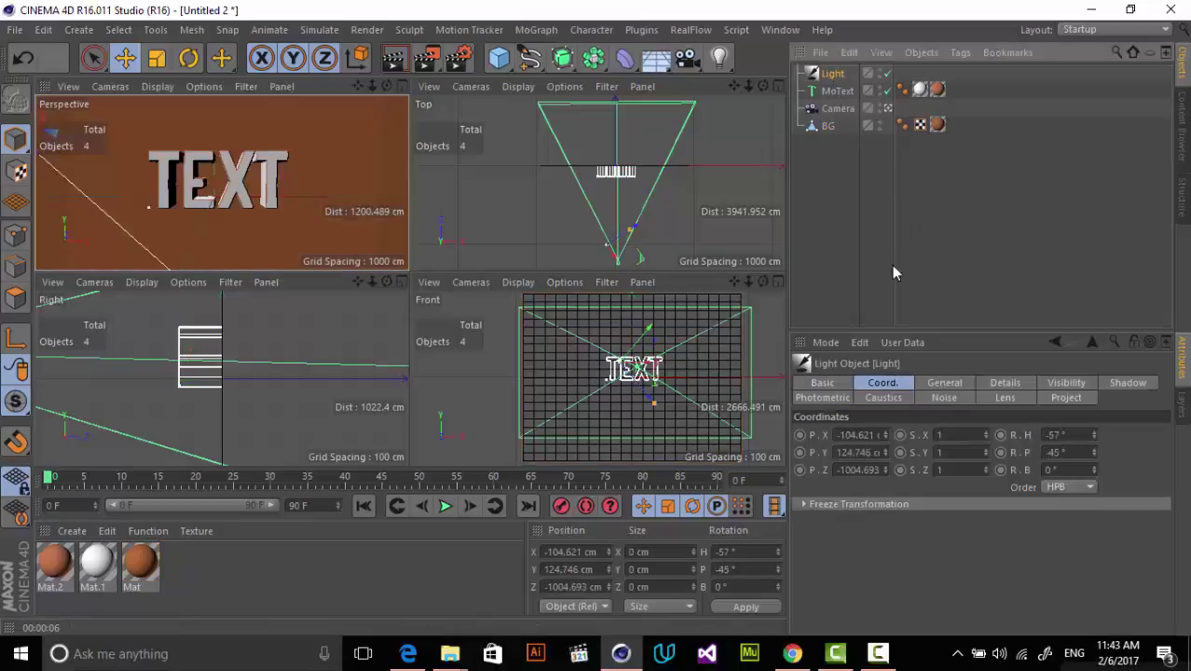
left_click(1126, 383)
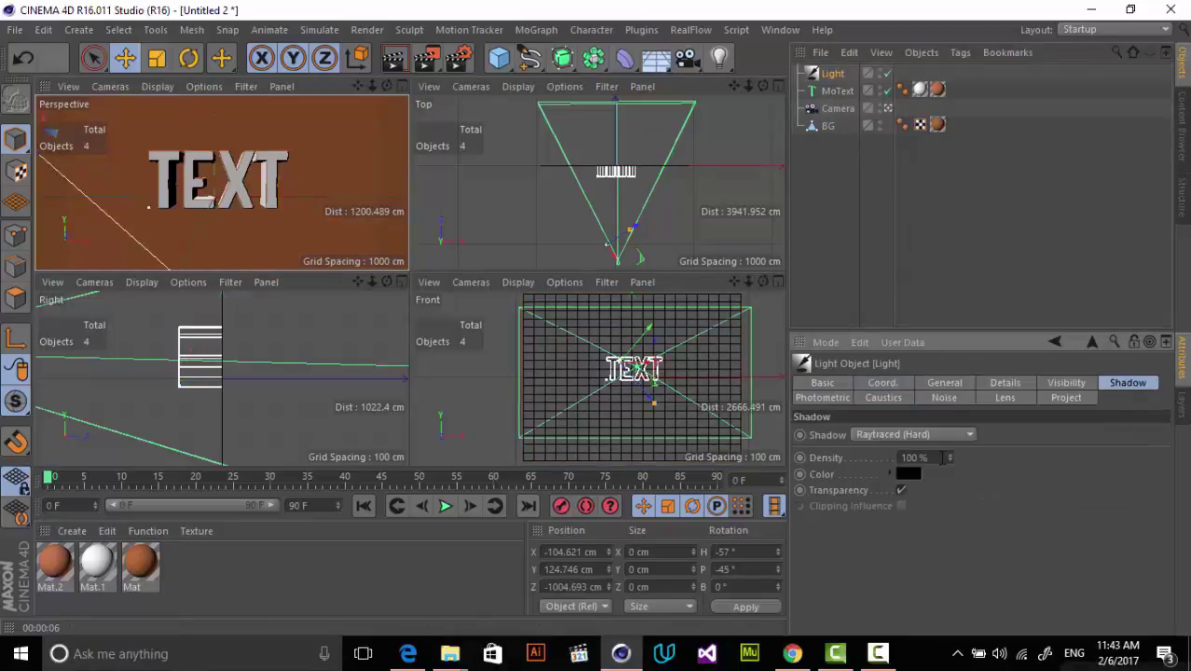
left_click_drag(950, 457, 926, 458)
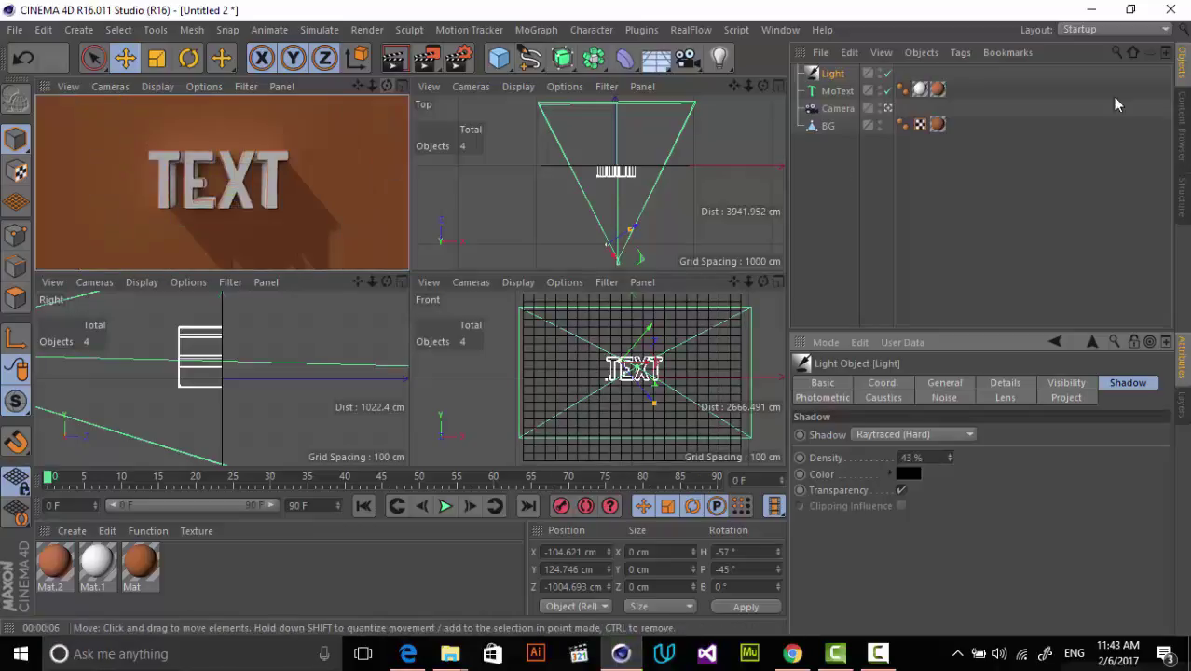
left_click(829, 80)
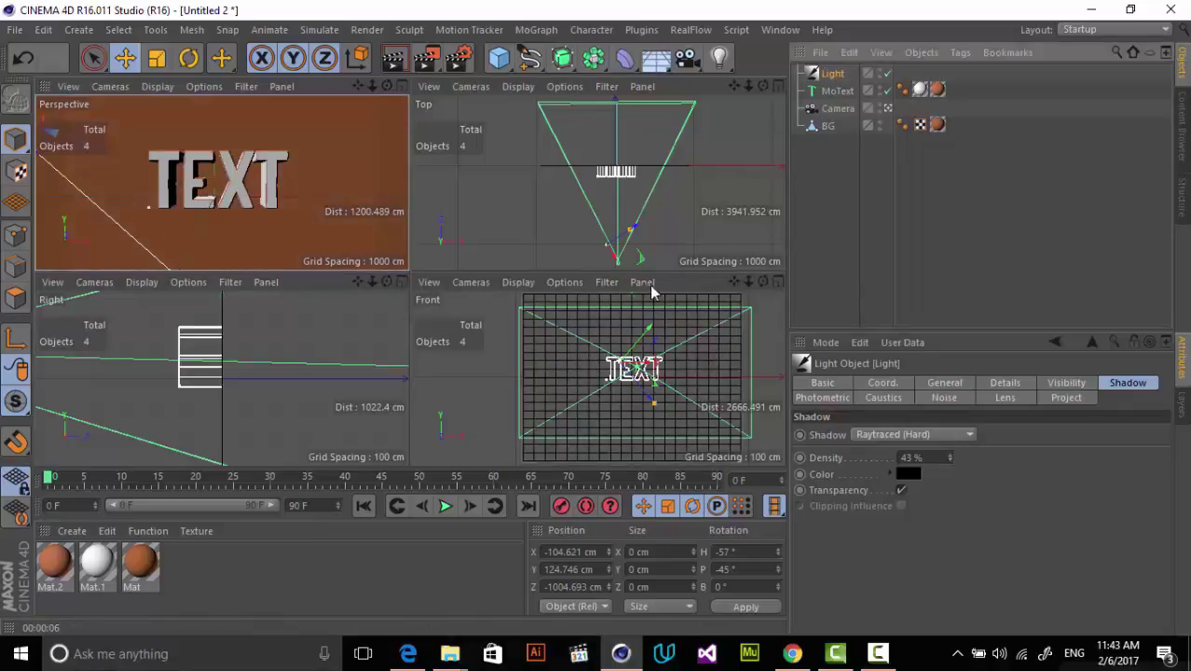
Move the light up-left, set its heading to -71°, and render a preview.
mouse_move(650, 403)
left_mouse_down()
mouse_move(634, 330)
mouse_move(649, 391)
mouse_move(630, 381)
mouse_move(633, 396)
left_mouse_up()
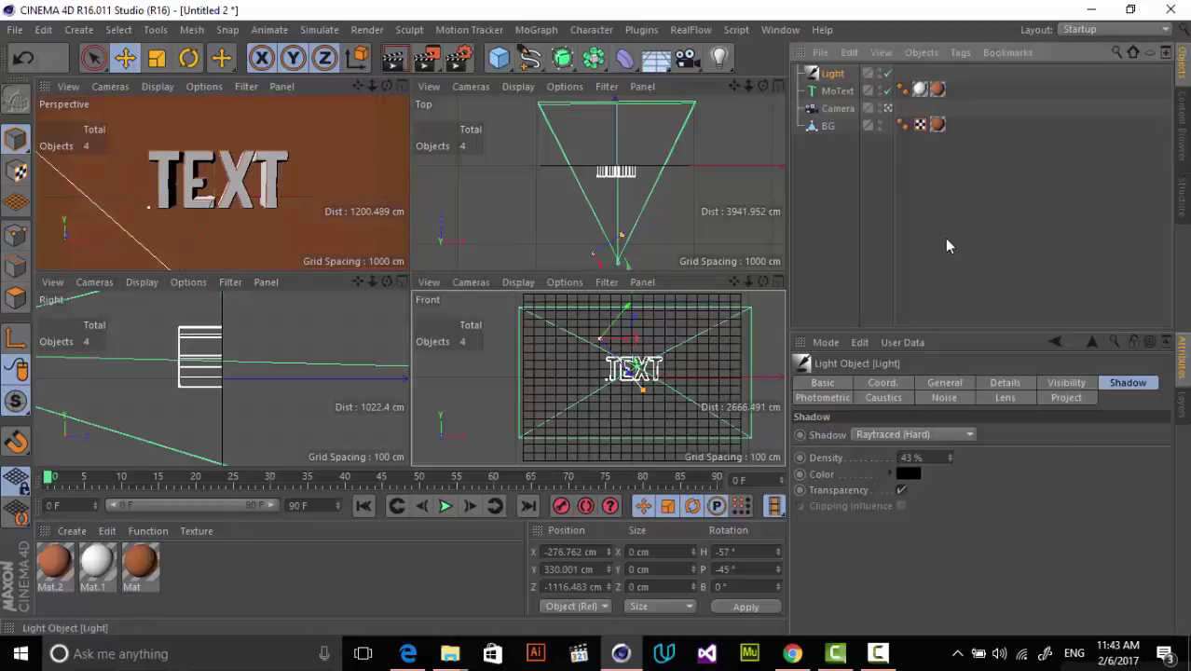
left_click(893, 384)
mouse_move(1094, 435)
left_mouse_down()
mouse_move(1094, 449)
mouse_move(1092, 435)
left_mouse_up()
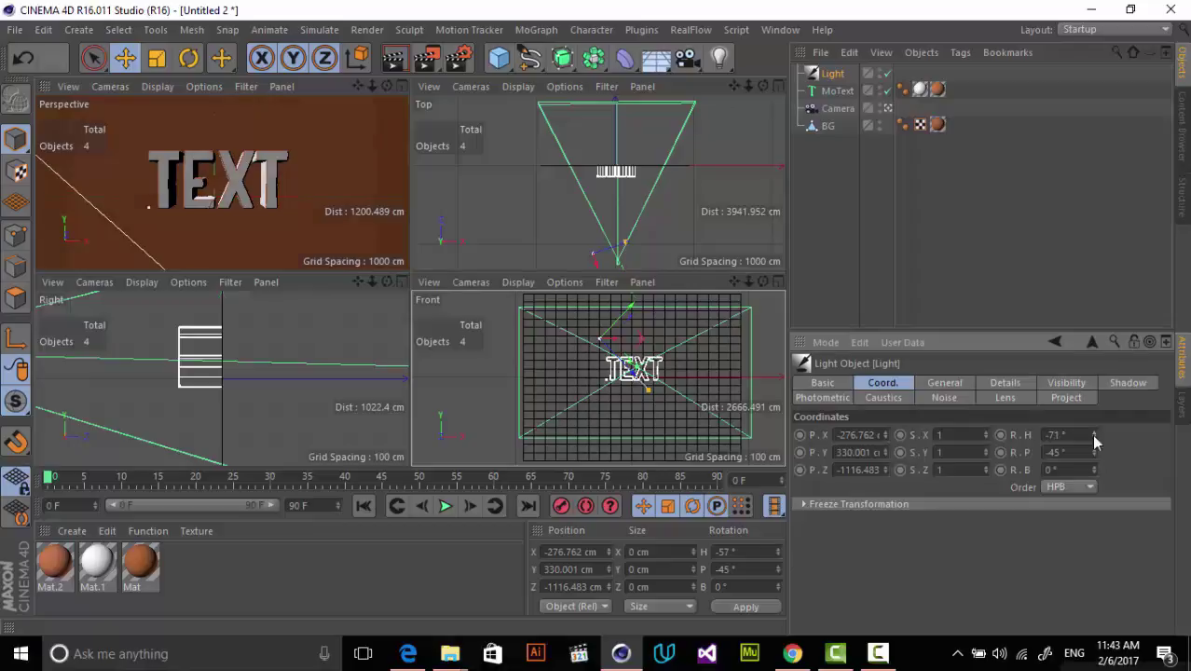
left_click(364, 200)
left_click(392, 58)
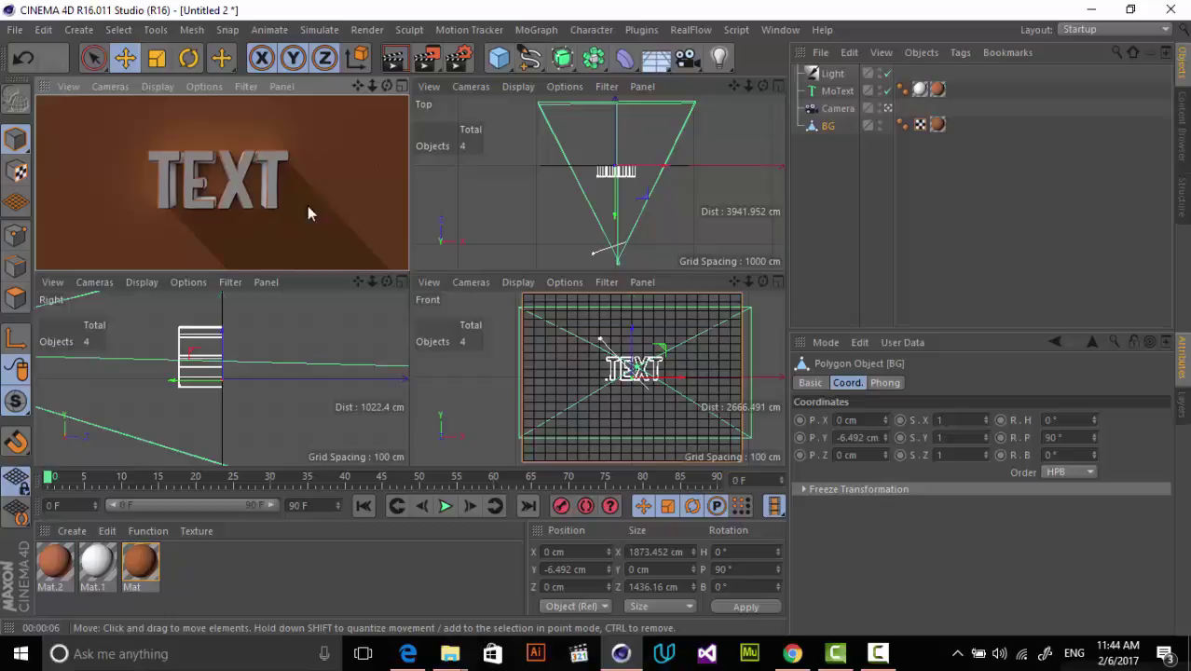
Add a shadowless second light at Z -732.87 cm, raise it, and render a preview.
left_click(720, 58)
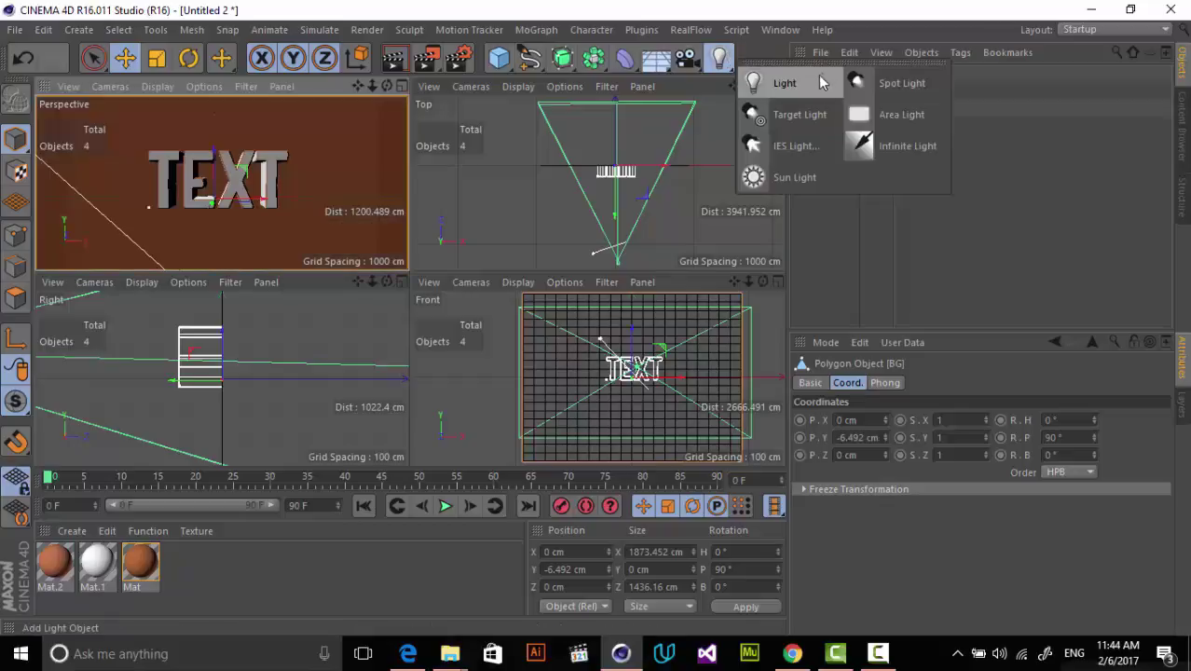
left_click(799, 85)
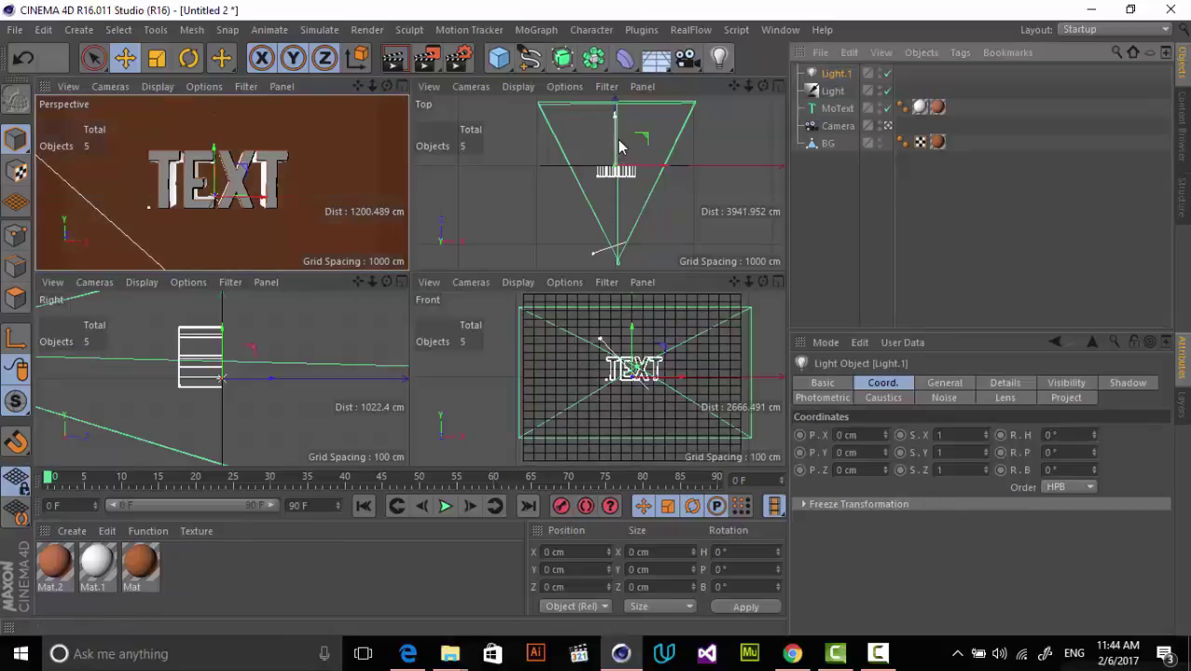
left_click_drag(616, 153, 656, 262)
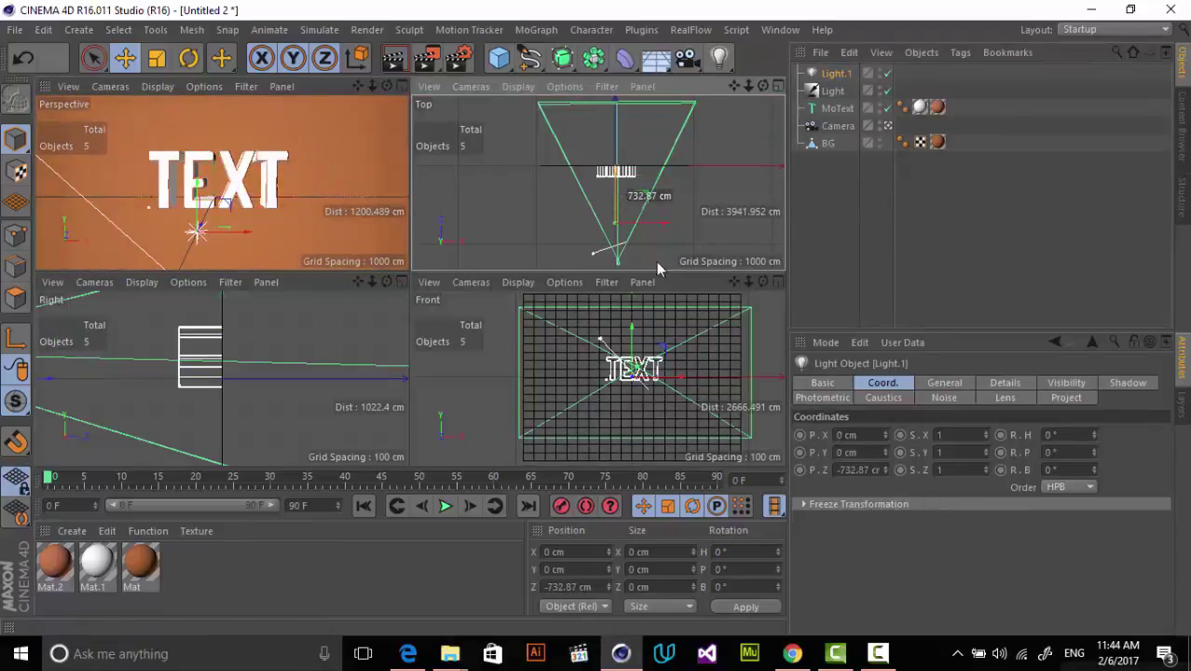
left_click(1144, 384)
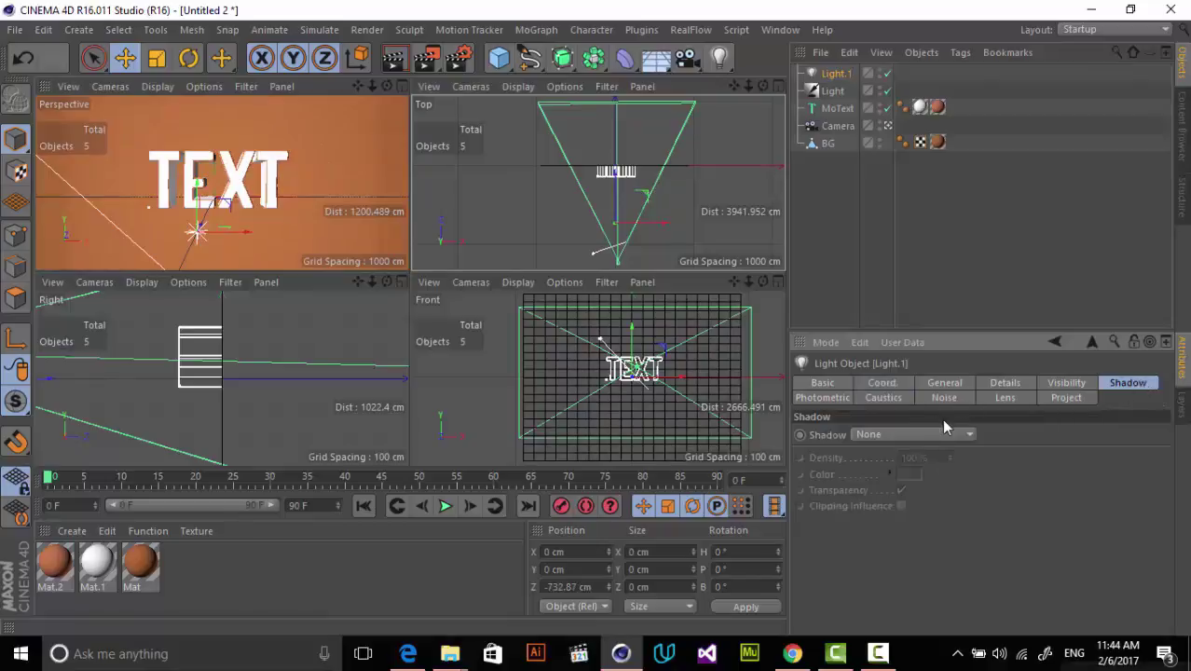
left_click_drag(198, 216, 292, 156)
left_click(352, 132)
key("ctrl+r")
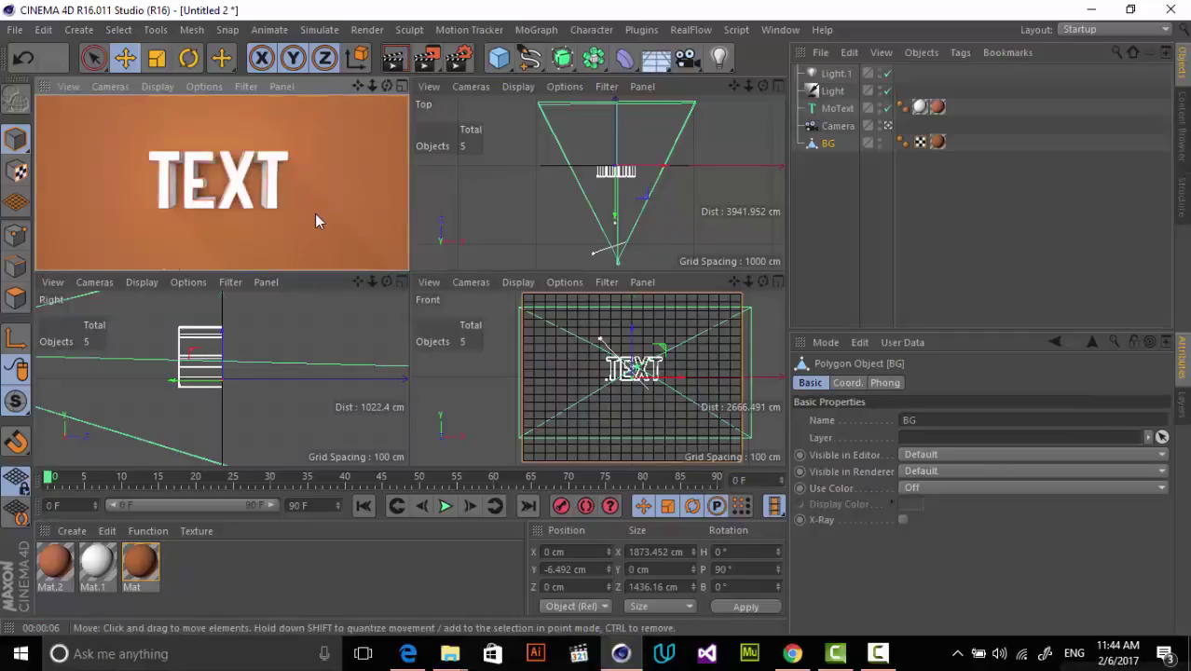
Maximize the perspective view, go to frame 13, and render it.
left_click(317, 212)
middle_click(333, 187)
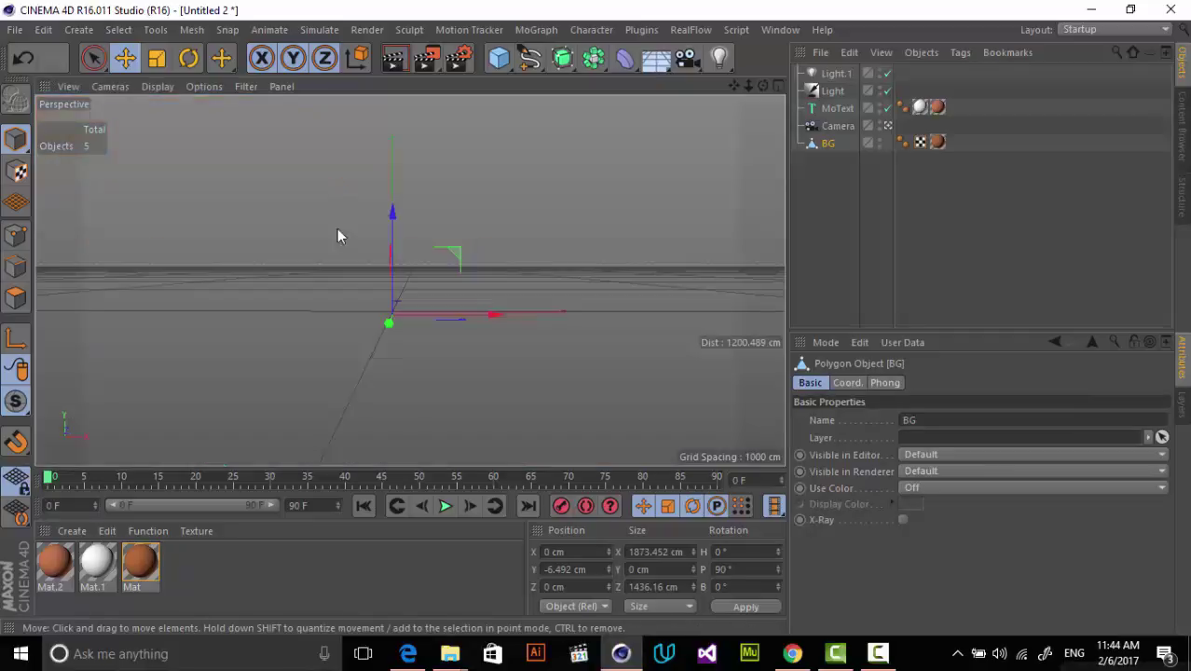
left_click_drag(73, 487, 146, 482)
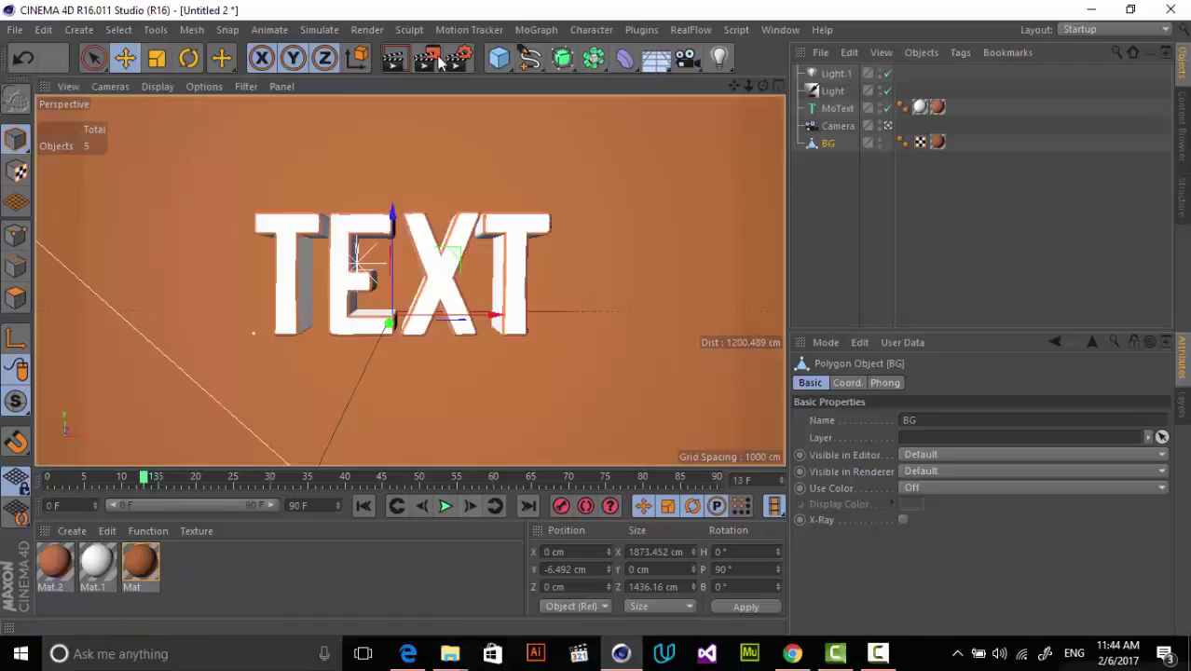
left_click(399, 62)
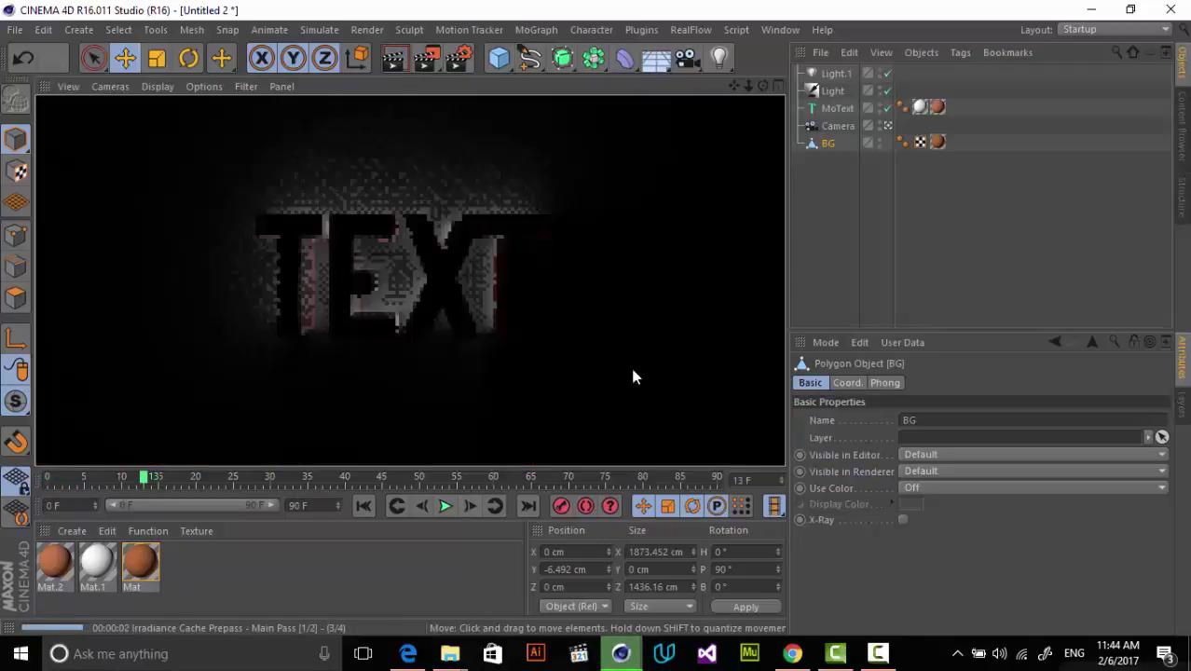